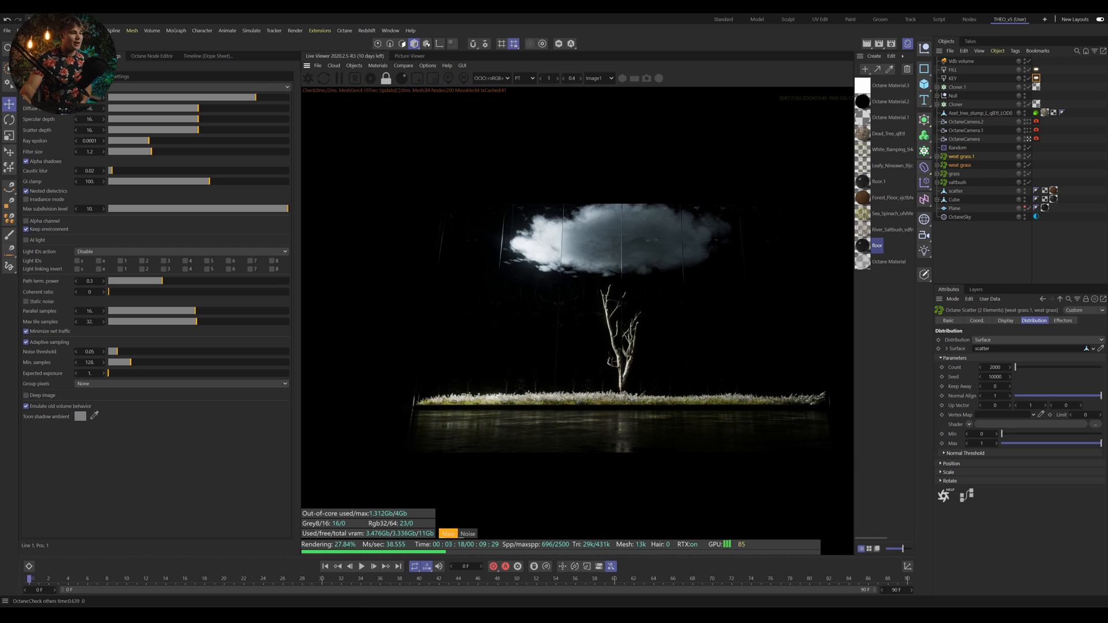
Examine the rendered cloud, tree and grass scene up close and as a whole in the live viewer.
scroll(623, 324, "up", 2)
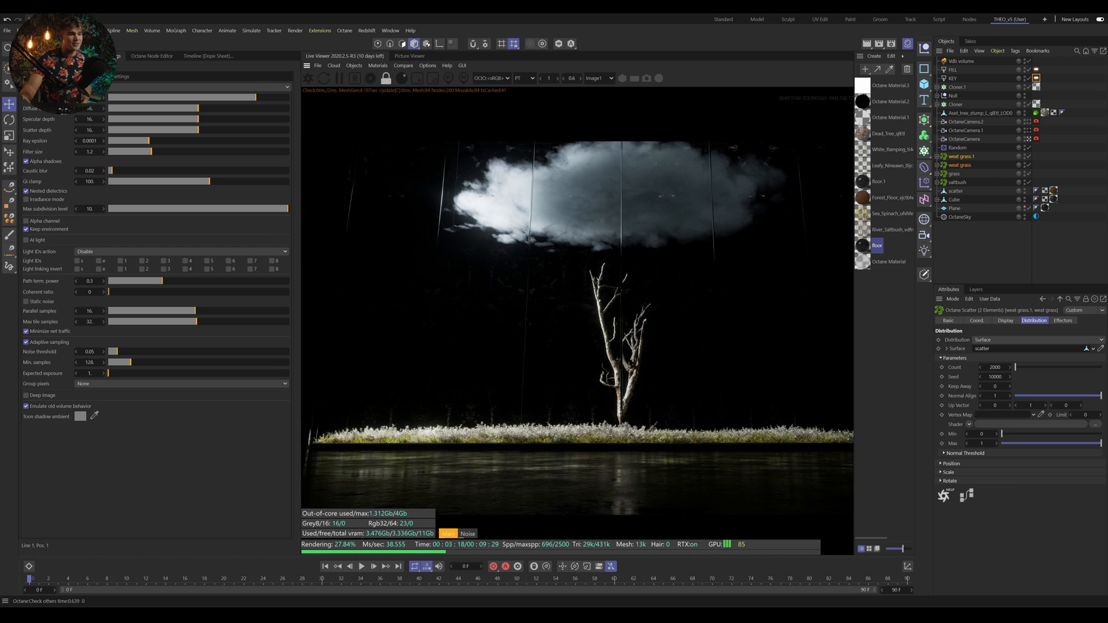
scroll(577, 300, "down", 2)
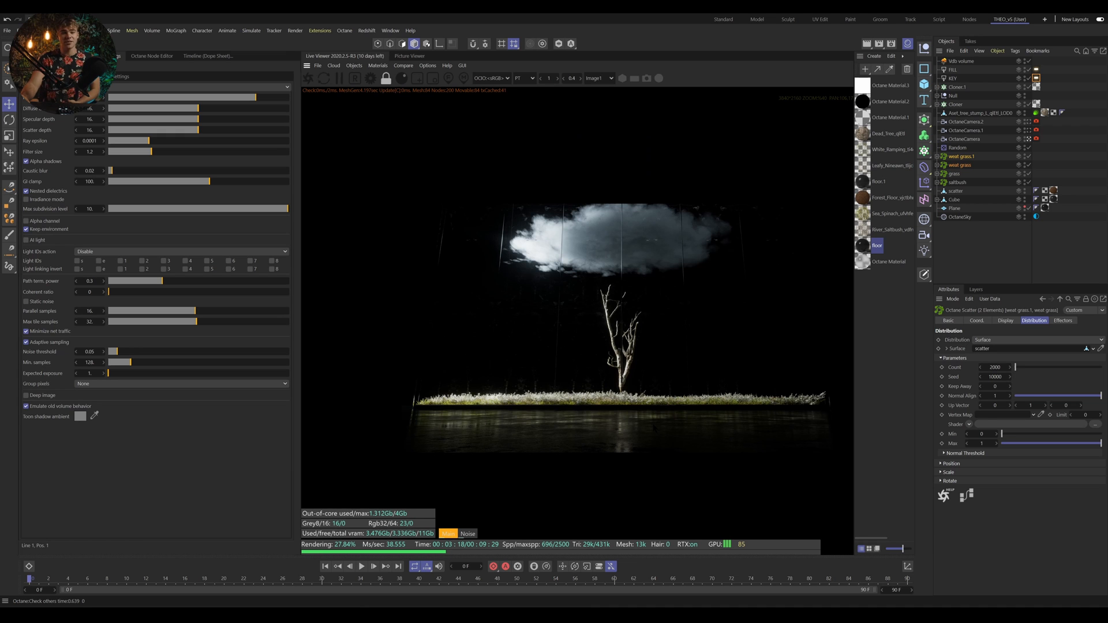
scroll(634, 437, "up", 2)
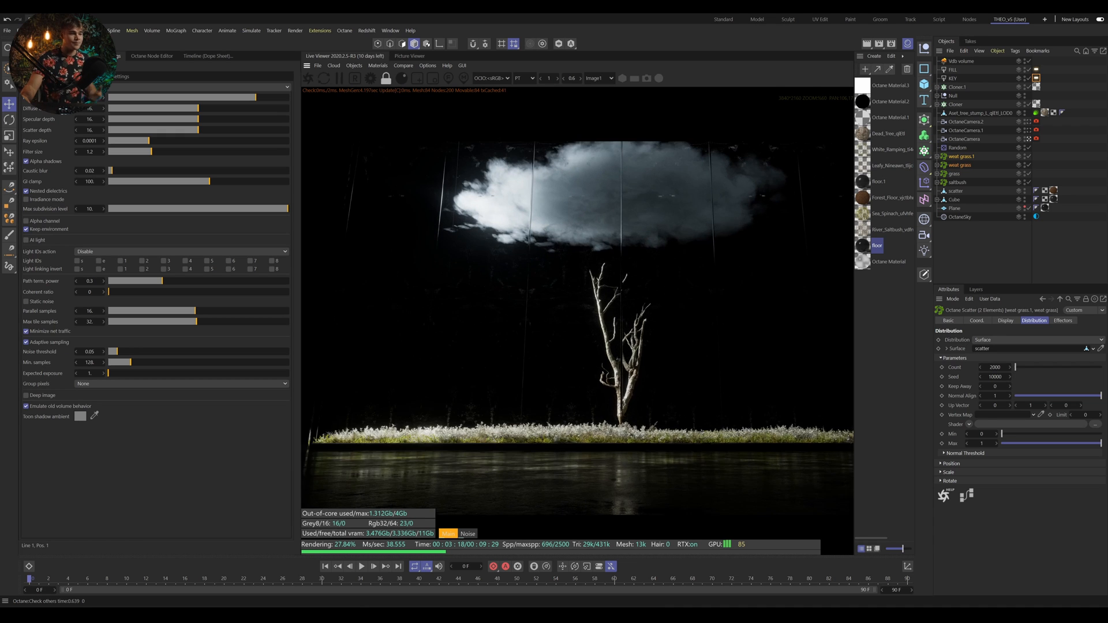
scroll(577, 300, "down", 2)
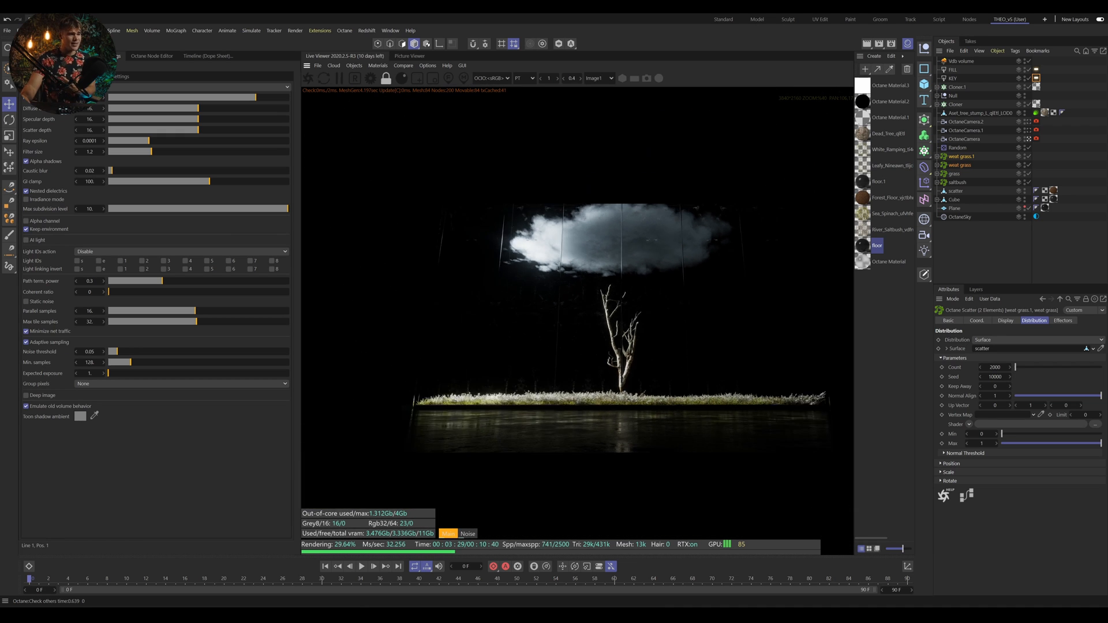
scroll(577, 300, "up", 1)
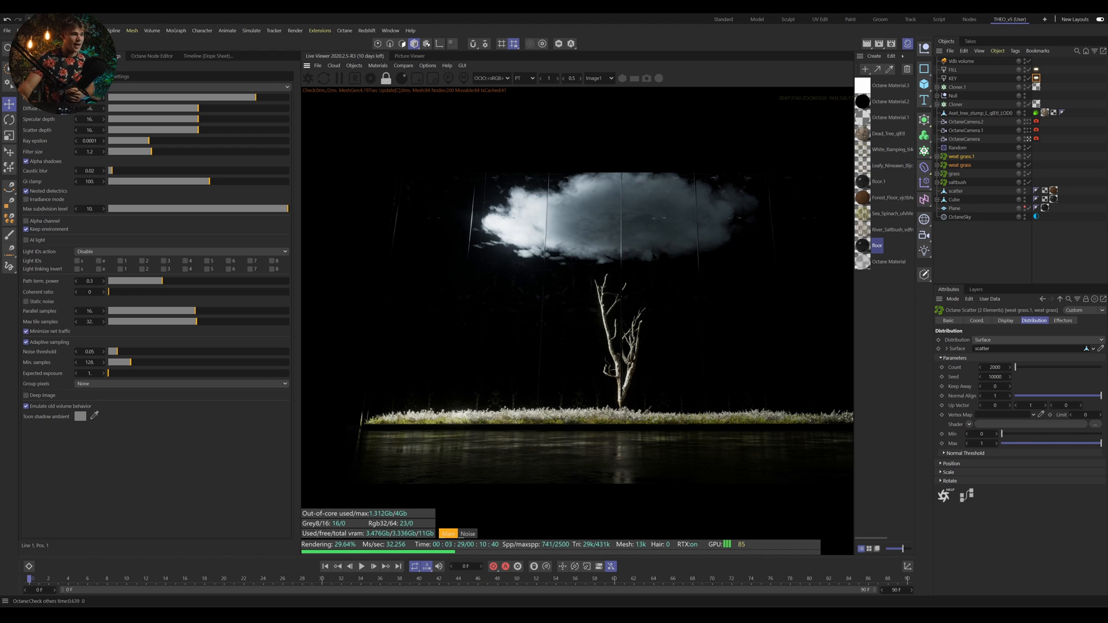
left_click(889, 261)
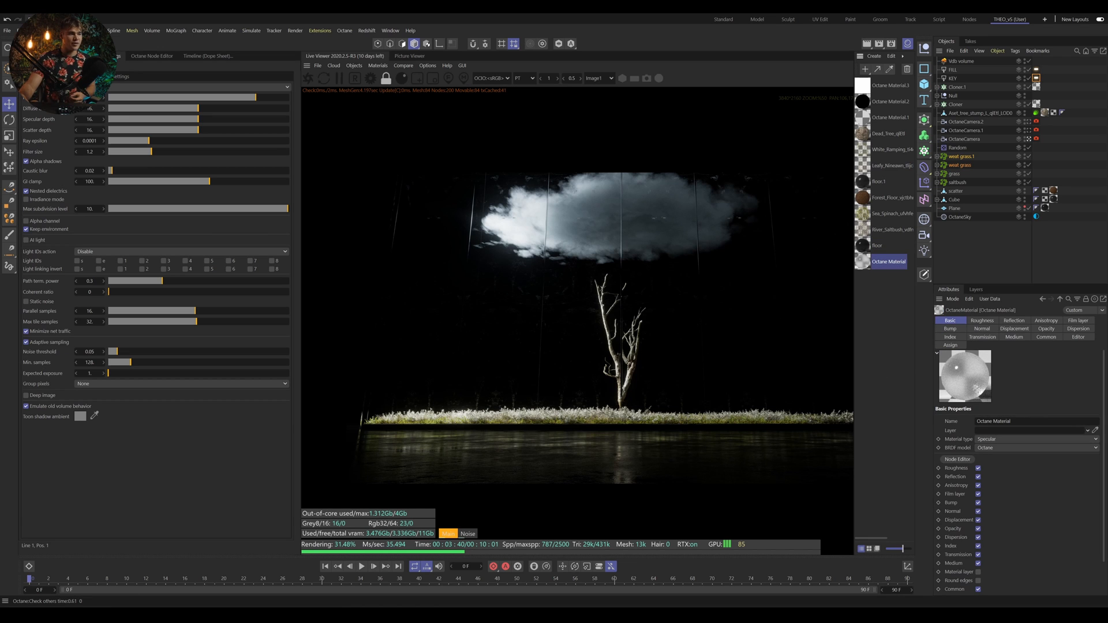
scroll(565, 205, "down", 1)
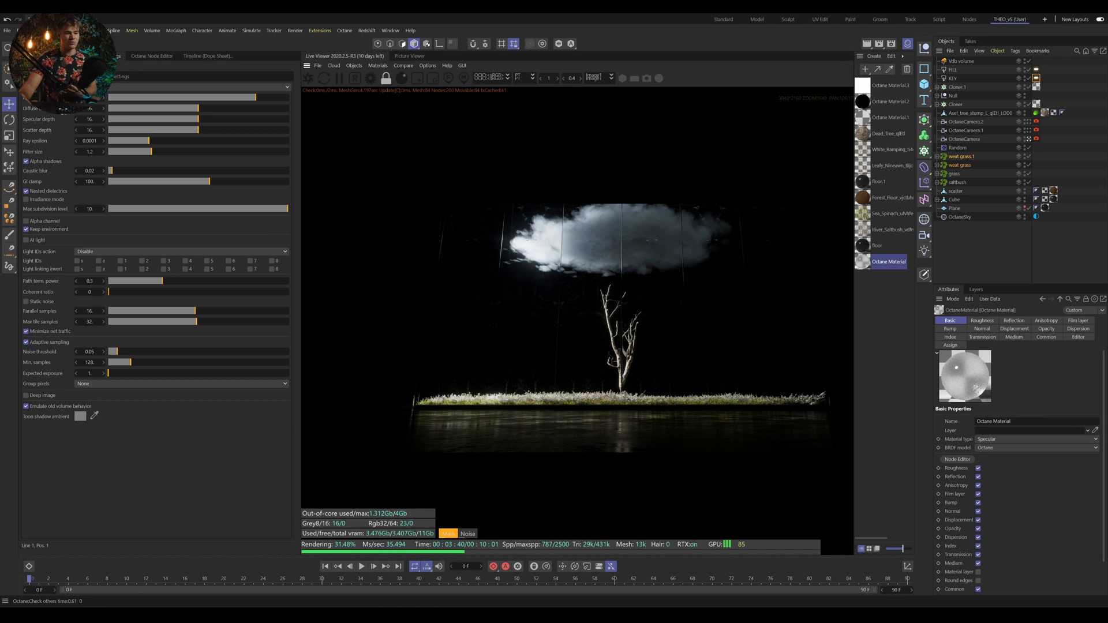
left_click(960, 251)
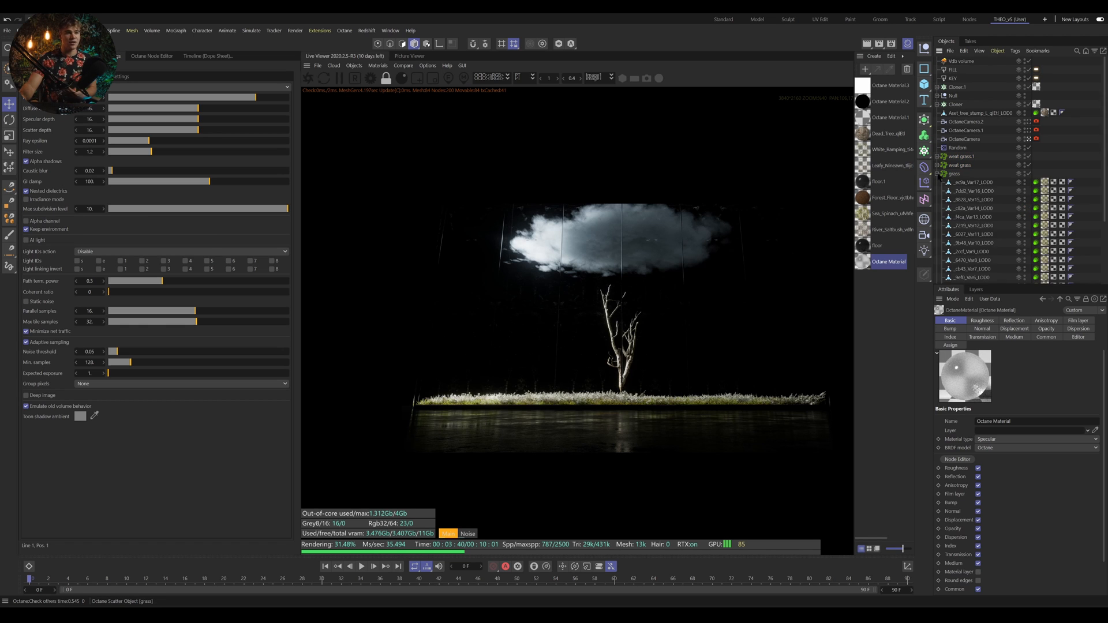
left_click(937, 165)
left_click(937, 165)
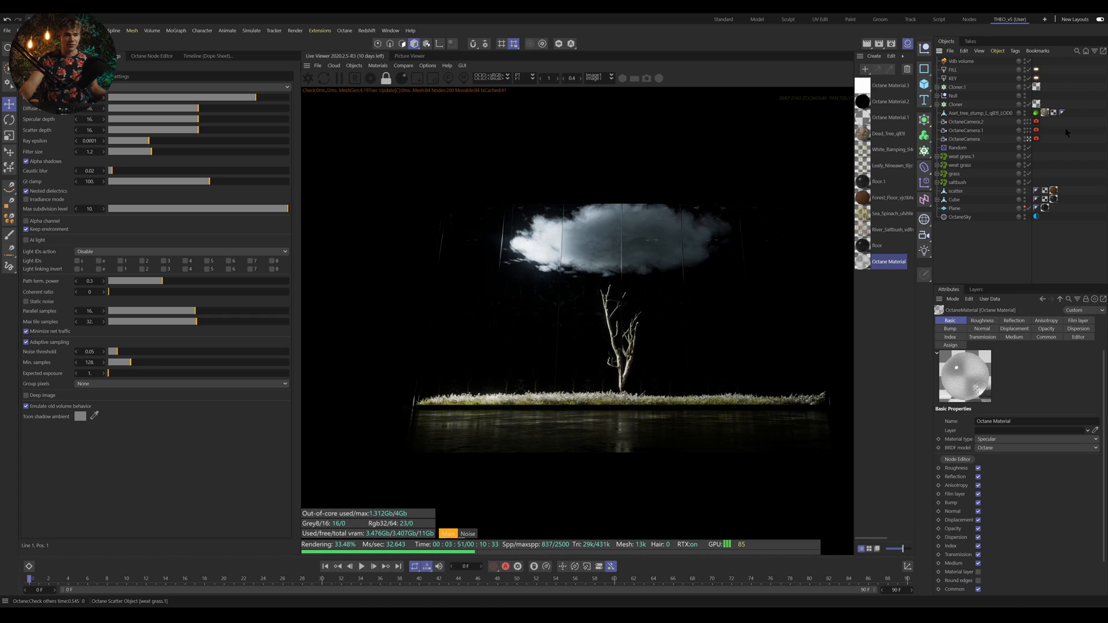
Compare the render with the KEY and FILL lights switched off and on individually and together.
left_click(1029, 78)
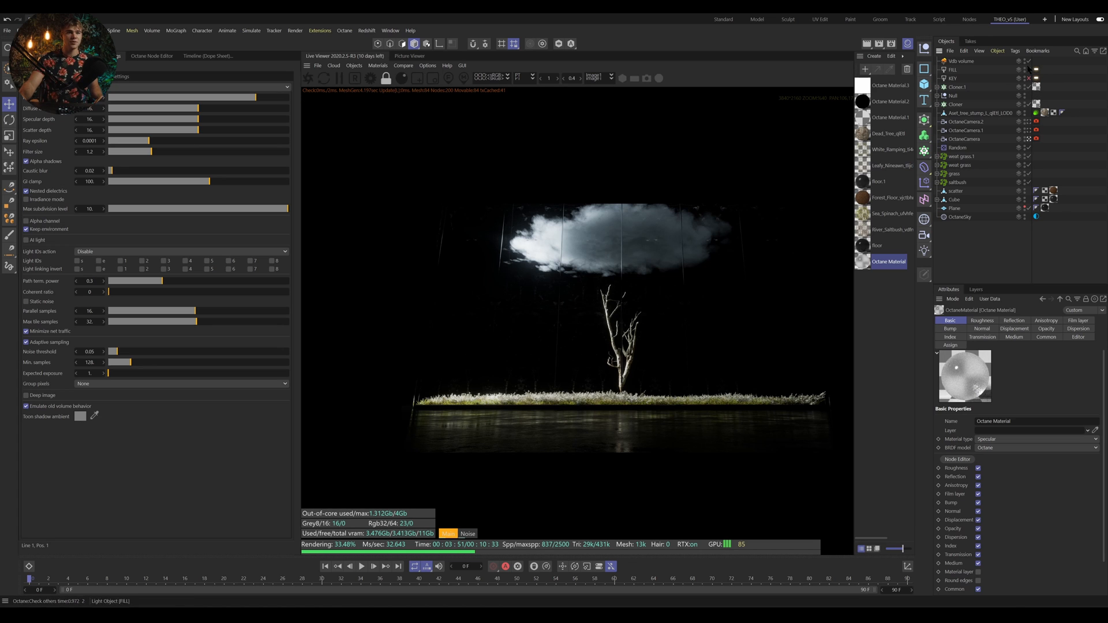
left_click(1029, 69)
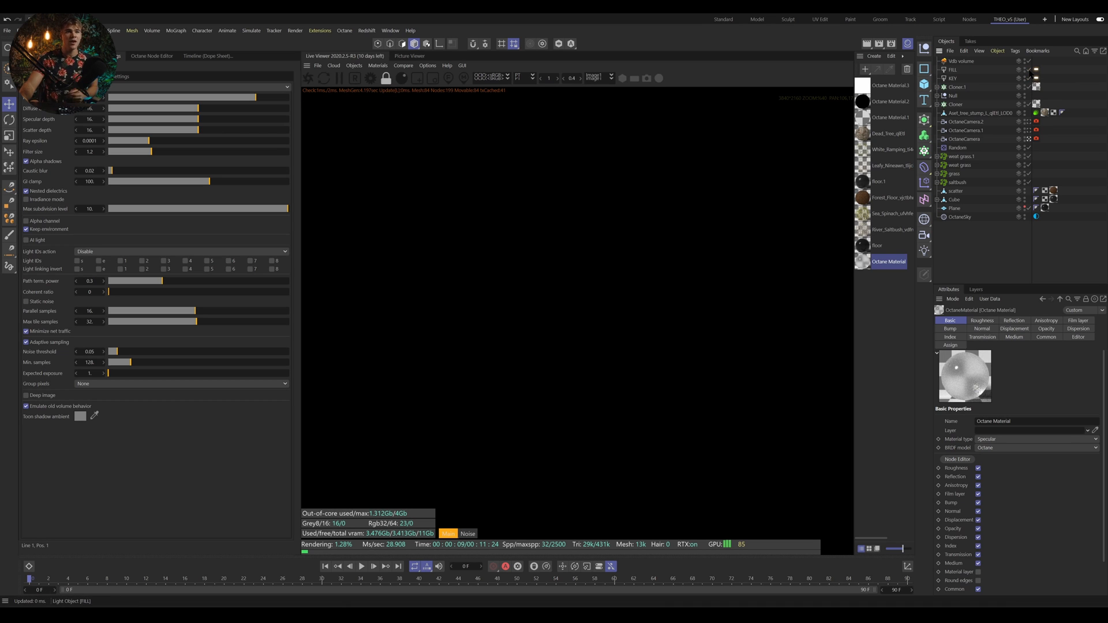
left_click(1030, 70)
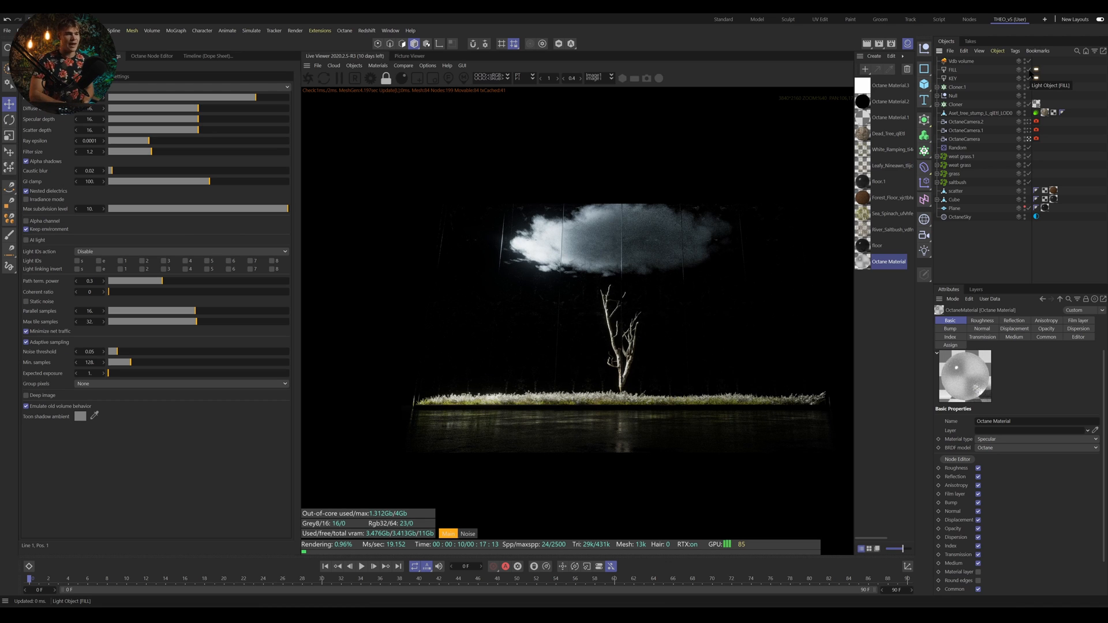
left_click(1029, 71)
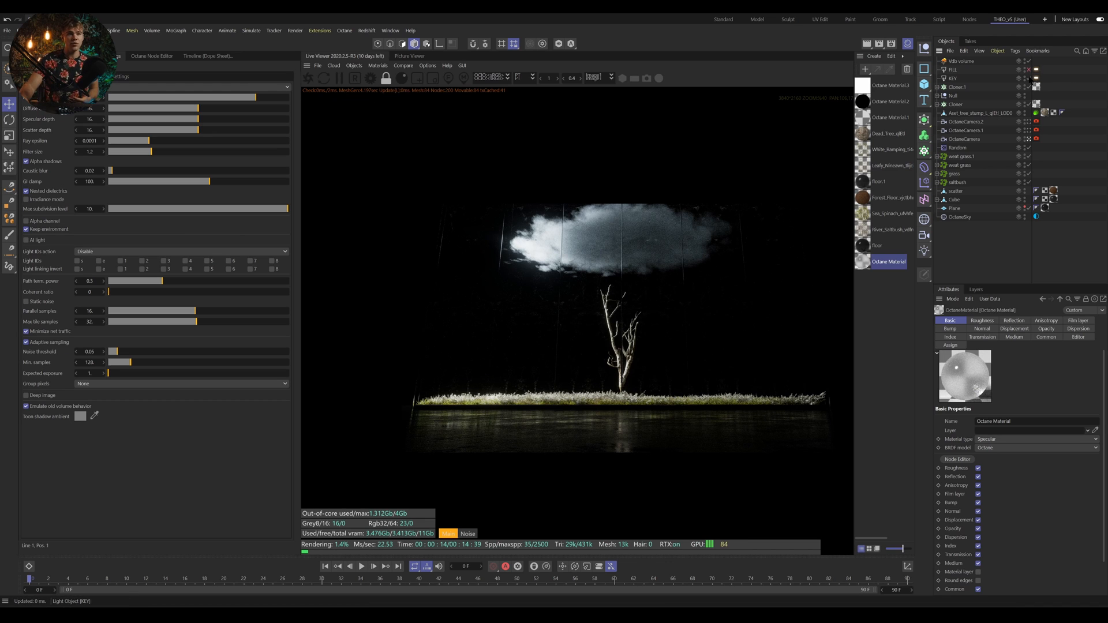
left_click(1029, 79)
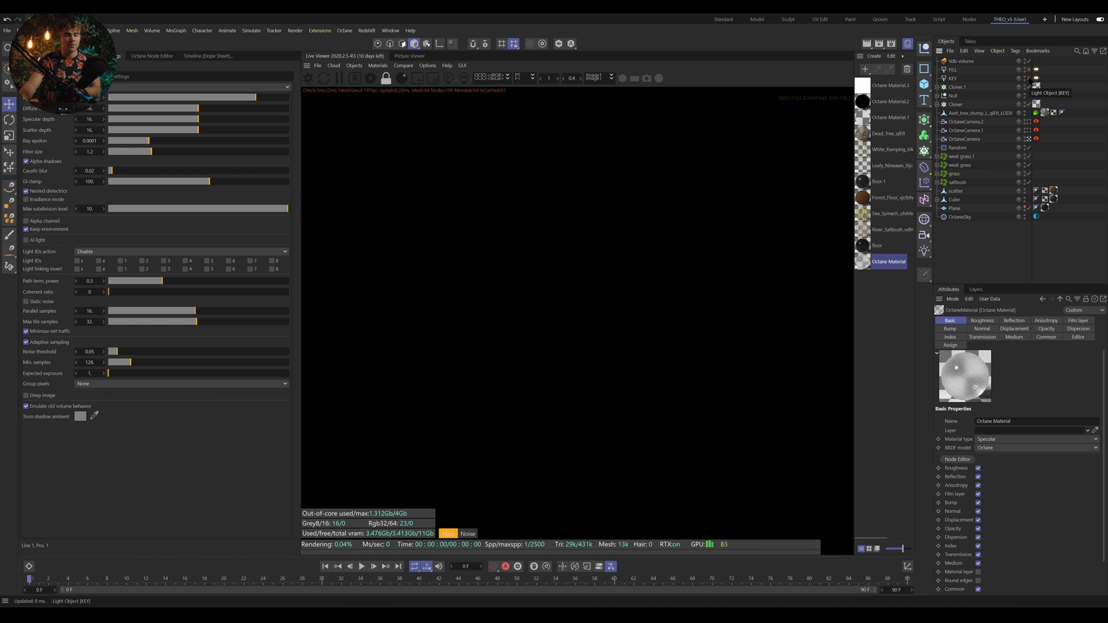
left_click(1029, 78)
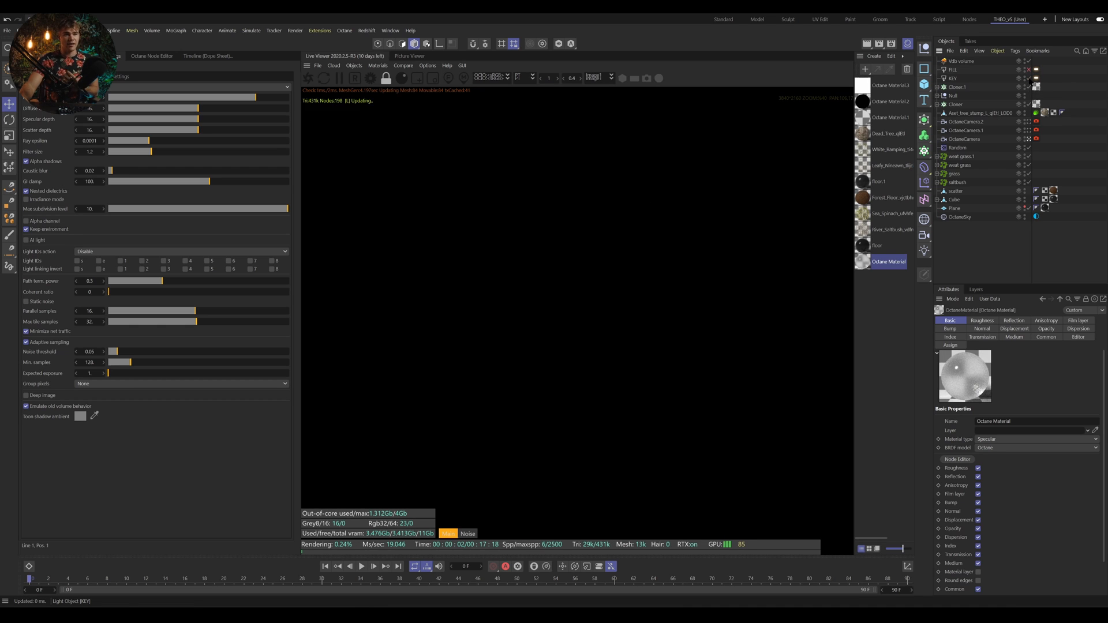
left_click(1029, 70)
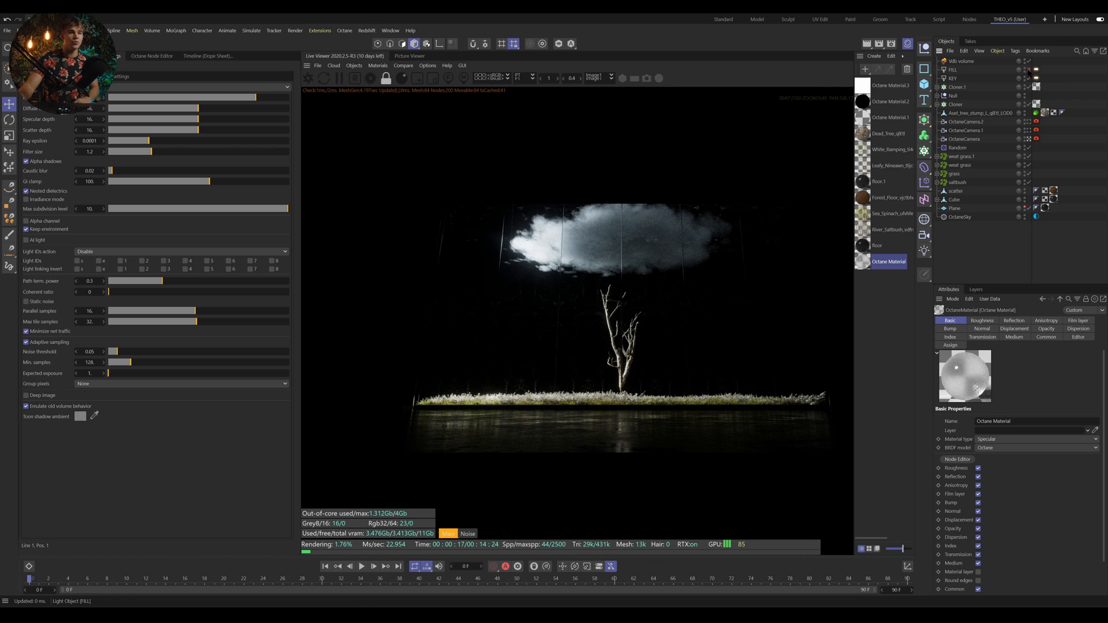
left_click(1028, 70)
left_click(1029, 79)
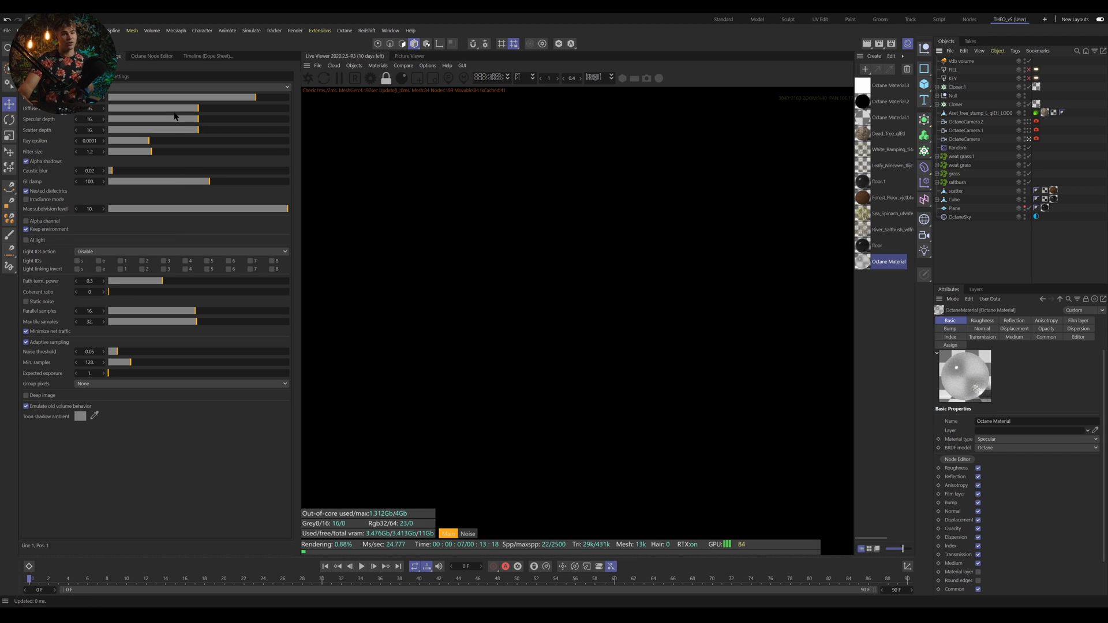
left_click(1029, 78)
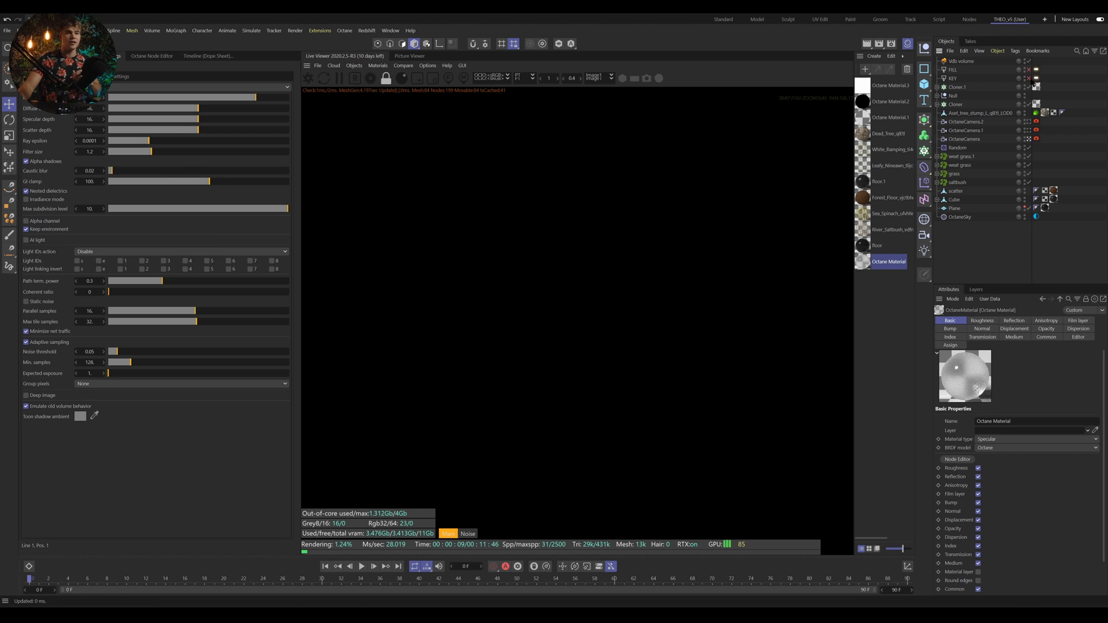
Inspect the Octane light tag settings of the KEY light and the FILL light.
left_click(1036, 78)
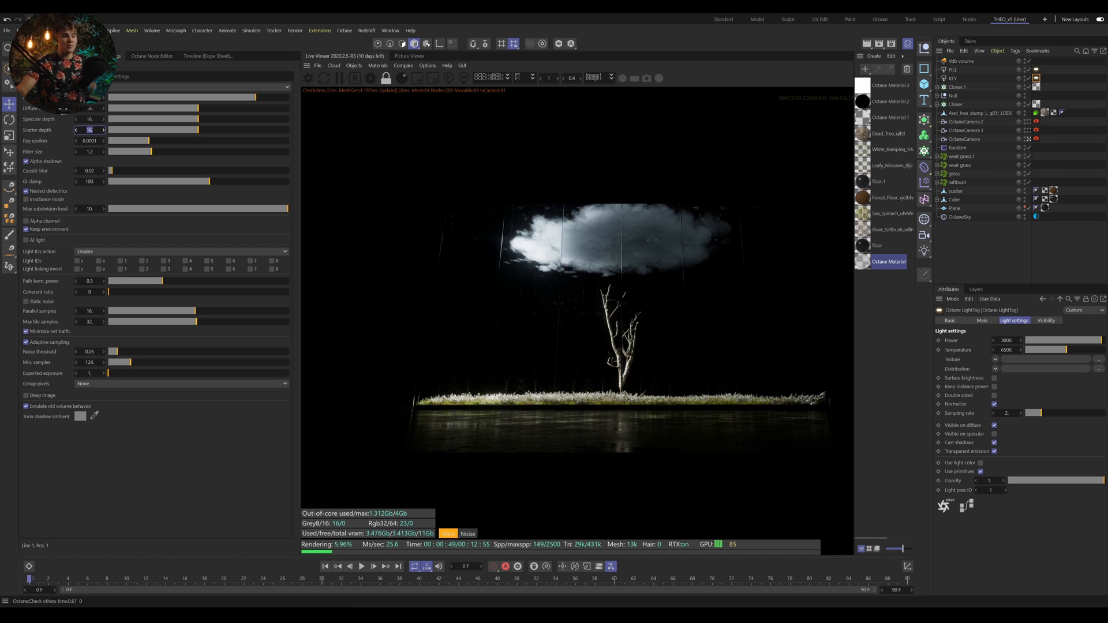
left_click(1037, 69)
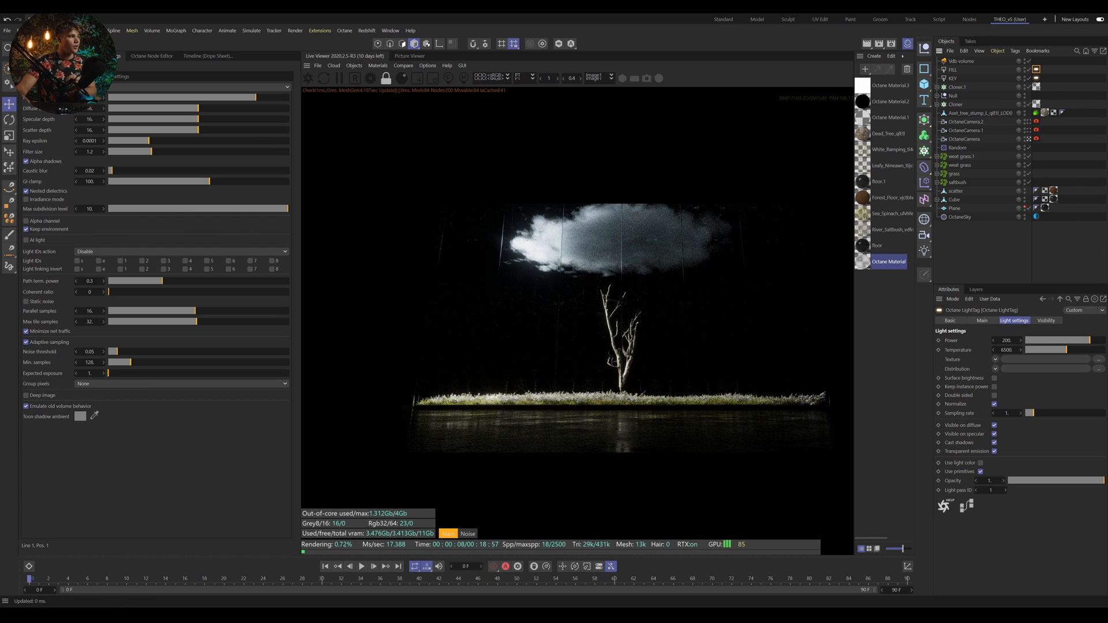
Create a new empty project and start rendering it in the live viewer.
left_click(18, 30)
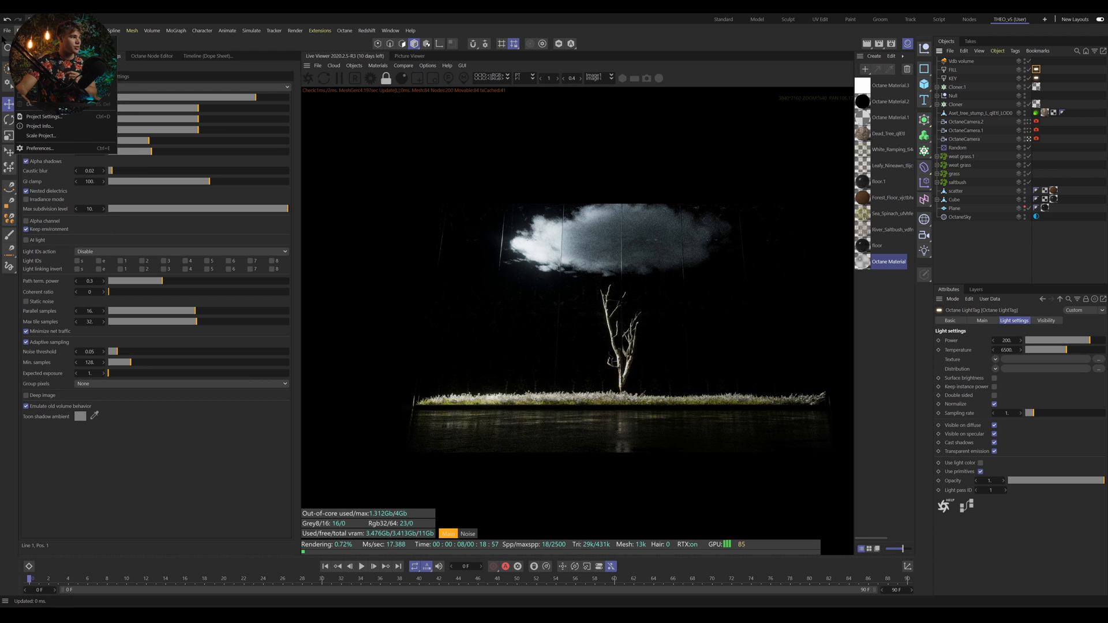
left_click(21, 41)
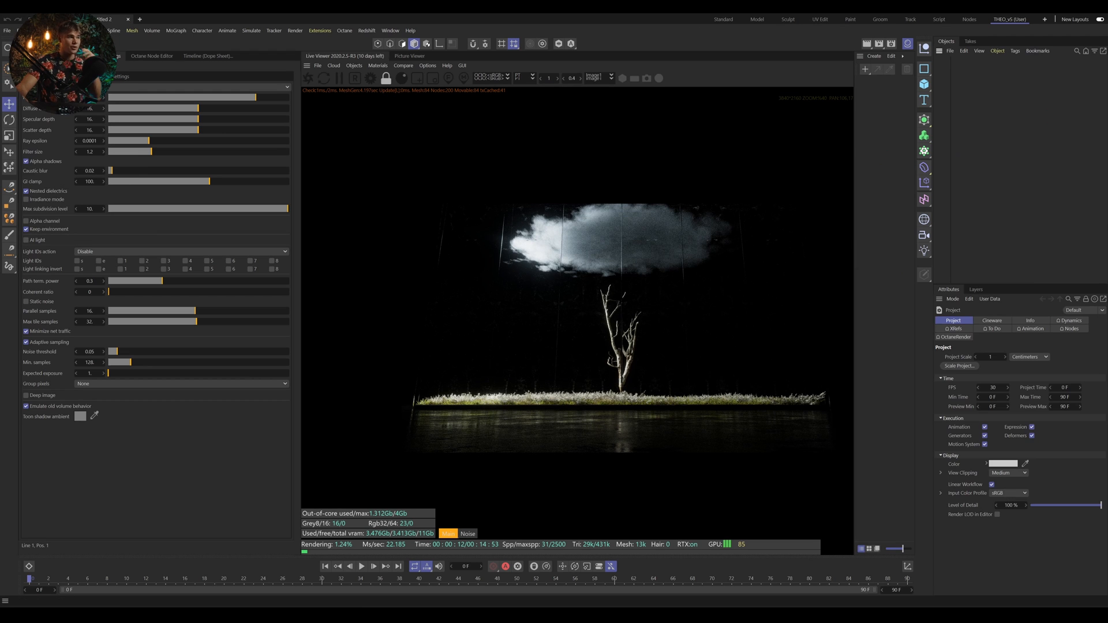
left_click(312, 79)
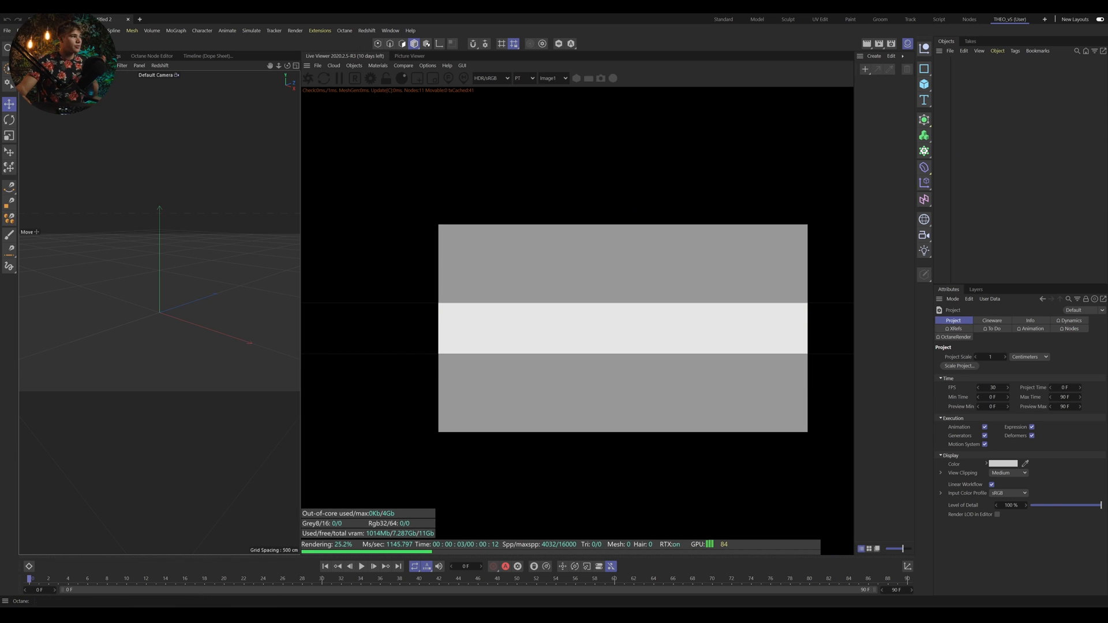
Add an Octane HDRI environment and an Octane area light to the scene.
left_click(354, 65)
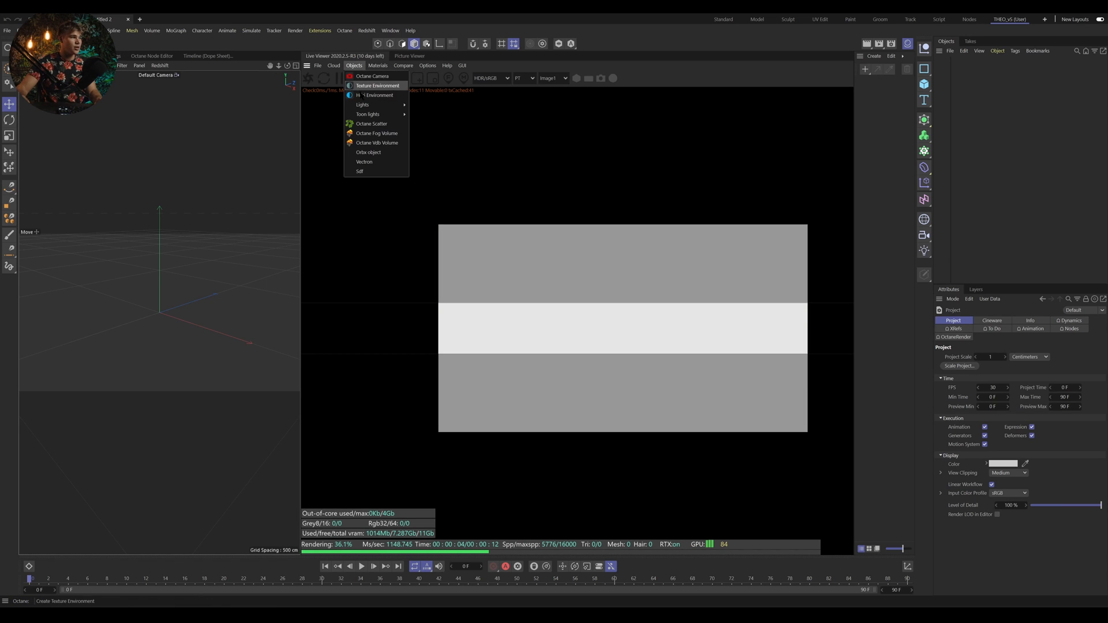
left_click(363, 88)
left_click(378, 65)
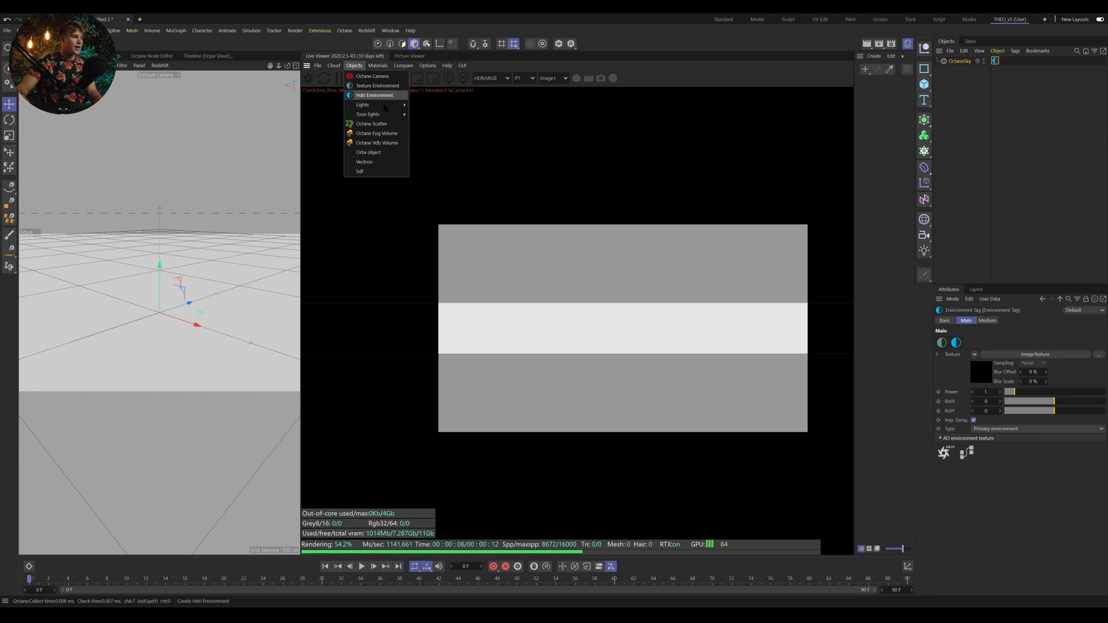
mouse_move(375, 105)
left_click(447, 127)
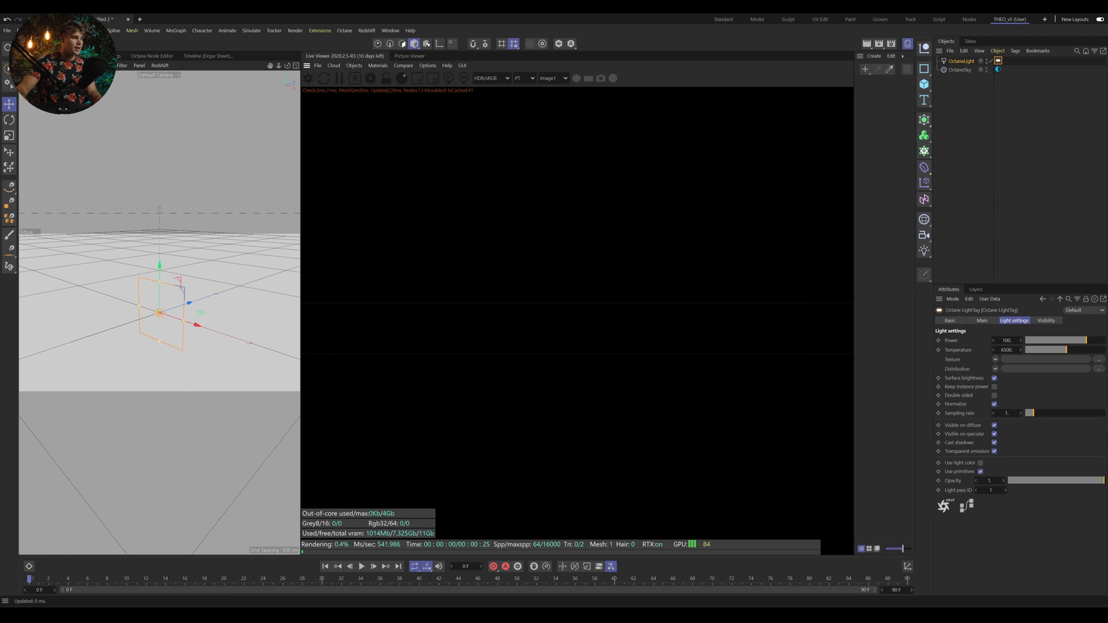
Add a Plane and a Sphere primitive to the scene.
left_click(922, 90)
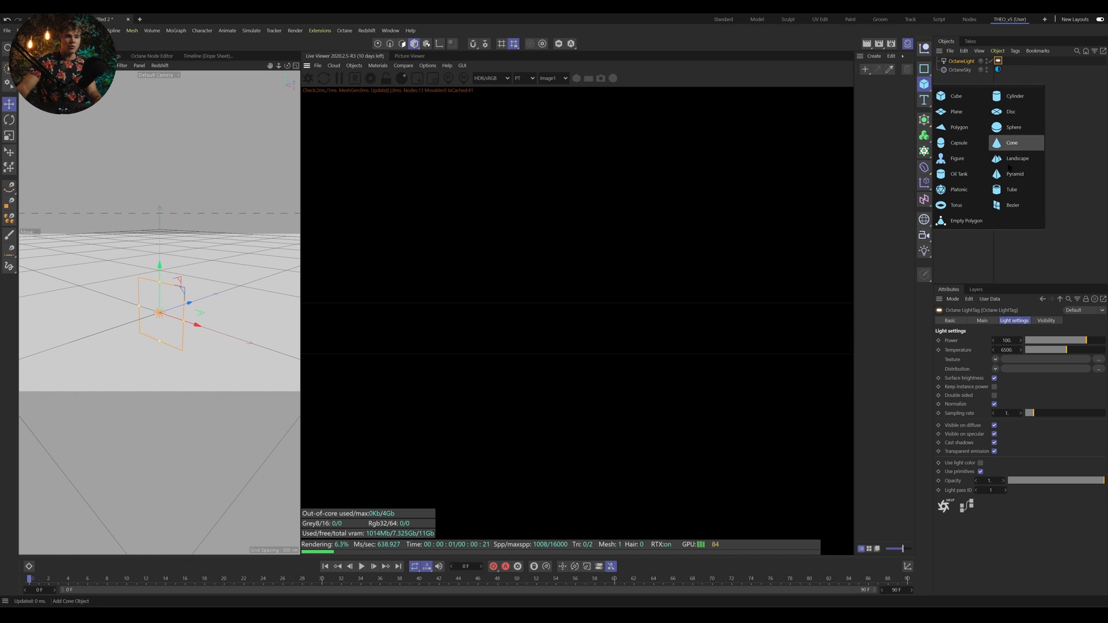
left_click(956, 111)
left_click(924, 84)
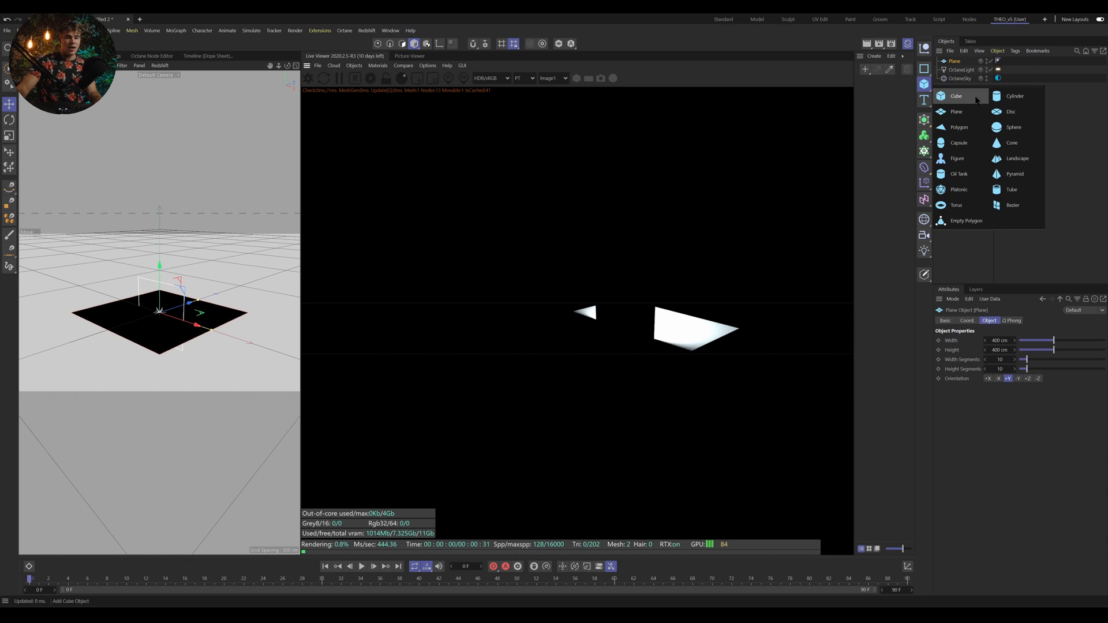
left_click(1012, 127)
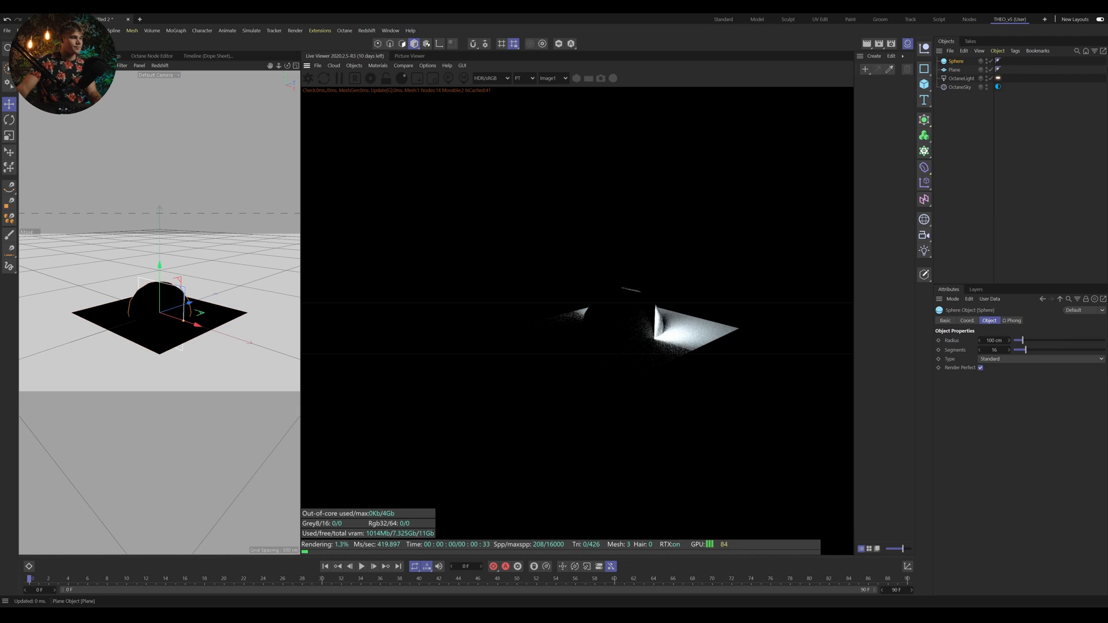
Move the Octane area light out of the sphere to one side of it and rotate the light.
left_click(972, 78)
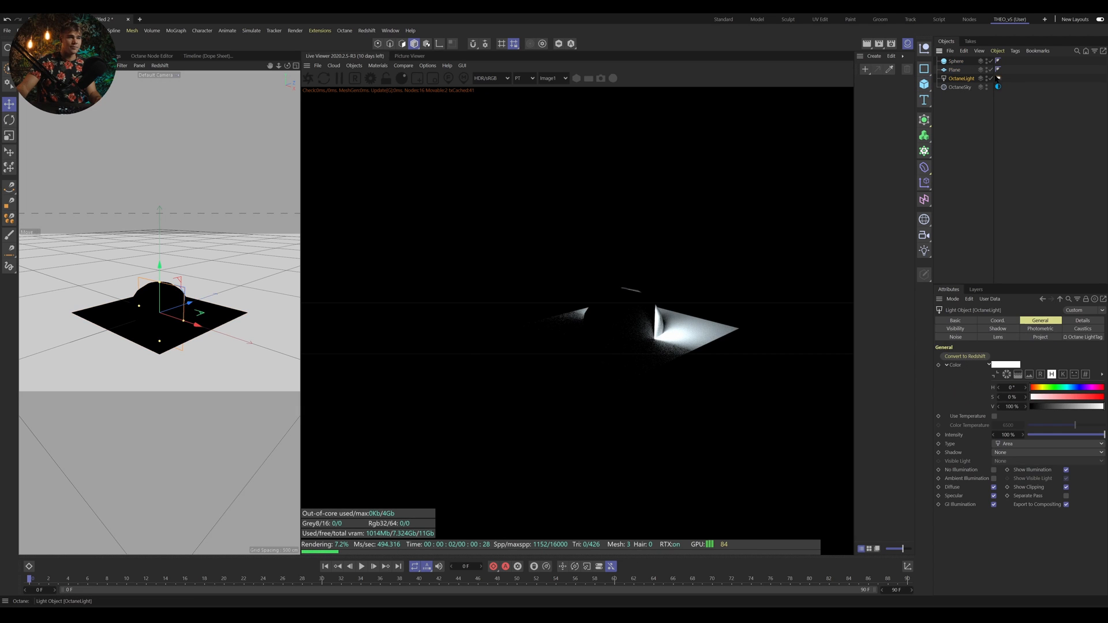
left_click(998, 78)
left_click(962, 79)
left_click_drag(184, 304, 116, 285)
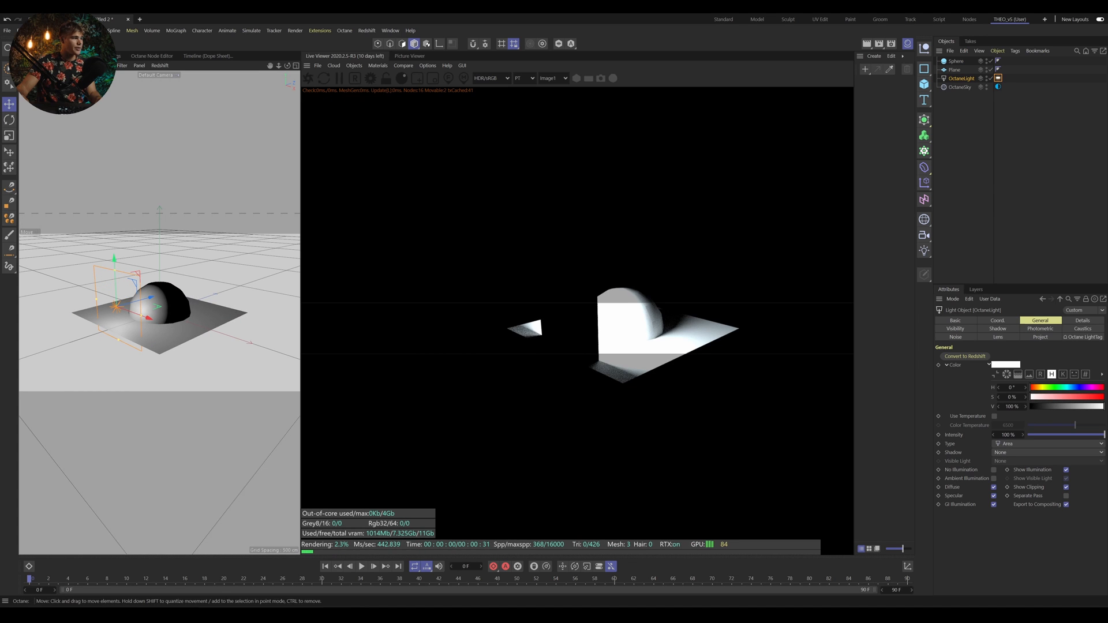
left_click(9, 119)
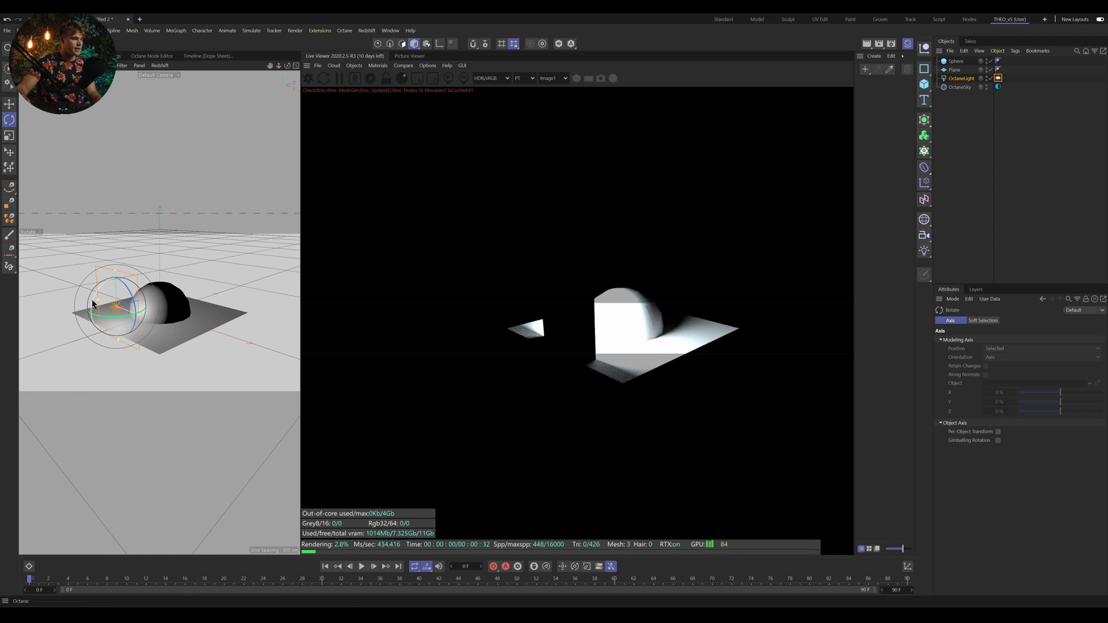
left_click_drag(97, 299, 157, 327)
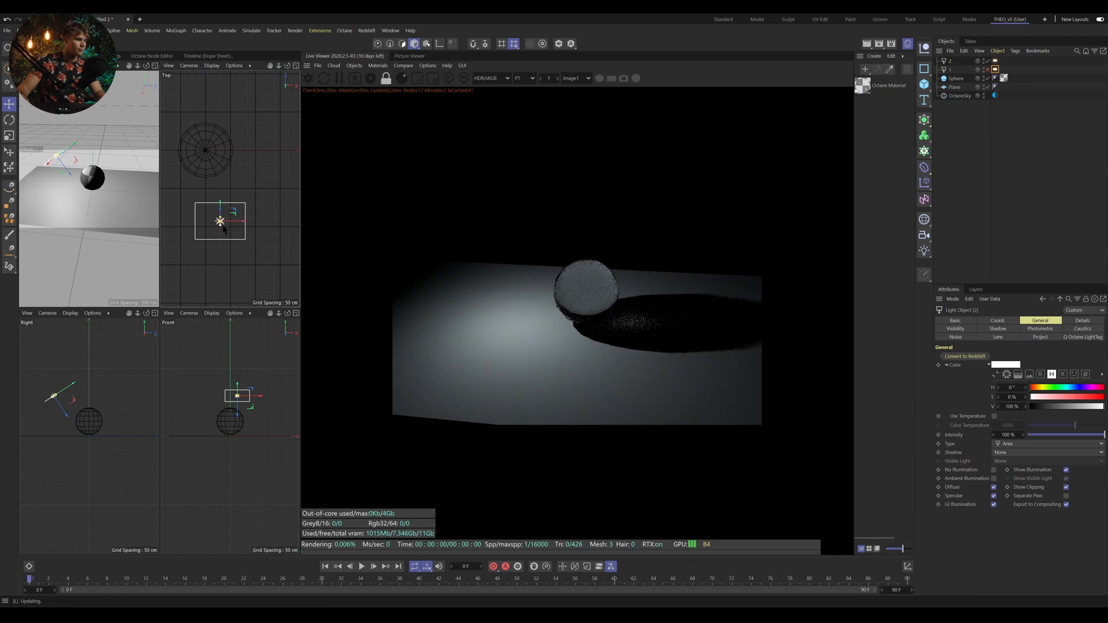
Show the Octane light settings of light 2 and disable that light in the scene.
left_click(995, 61)
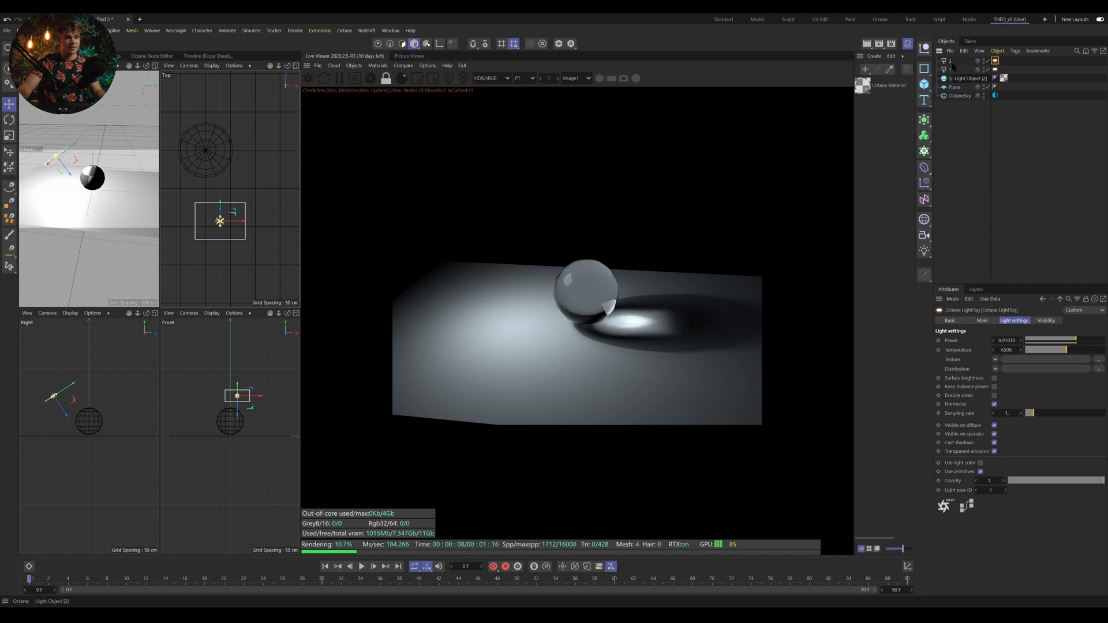
left_click(988, 61)
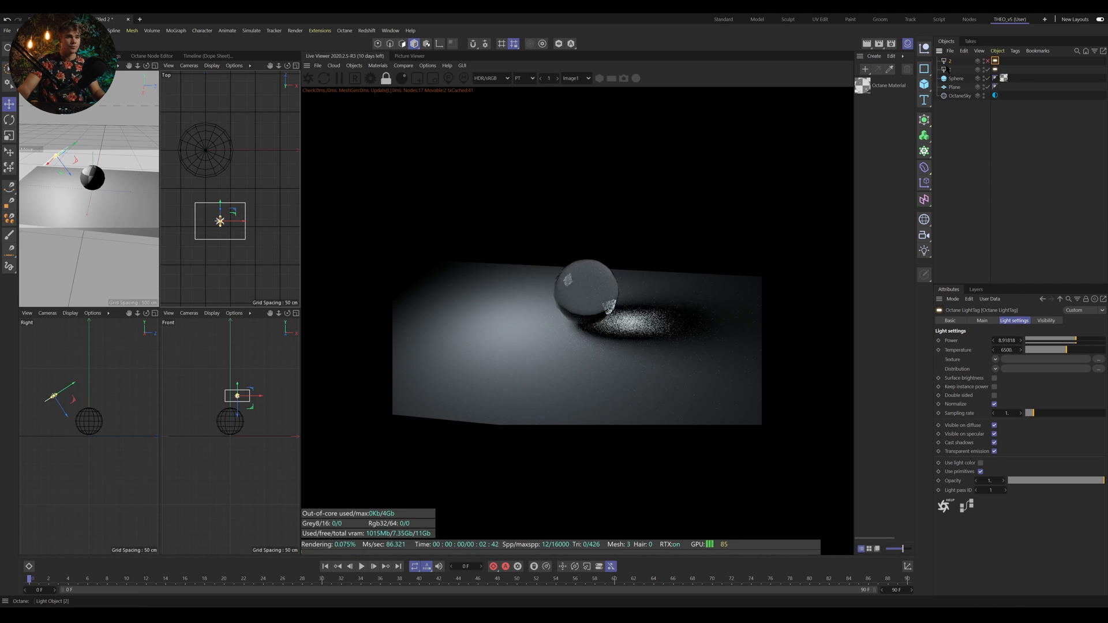
Disable light 1, enable light 2 in its place, and show light 2's Octane light settings.
left_click(951, 69)
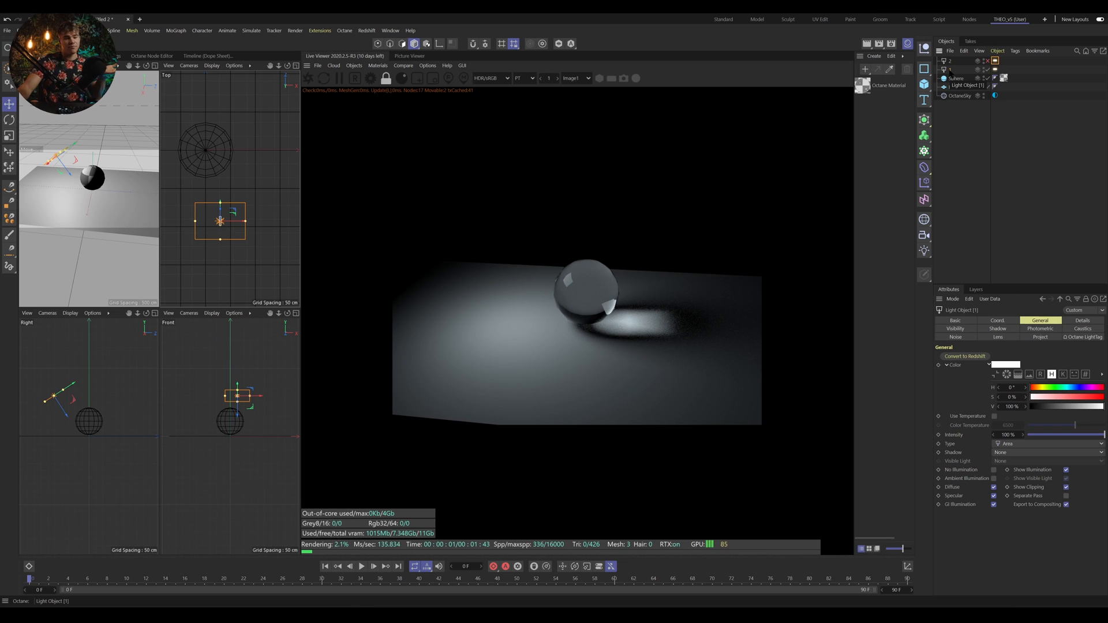
left_click(994, 69)
left_click(987, 69)
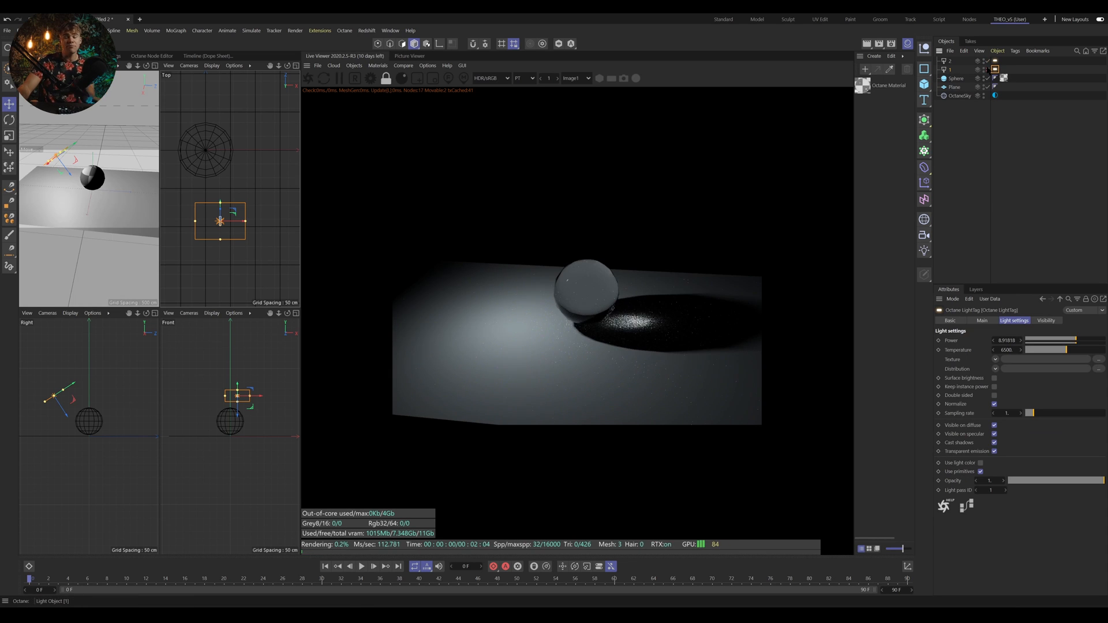
left_click(996, 61)
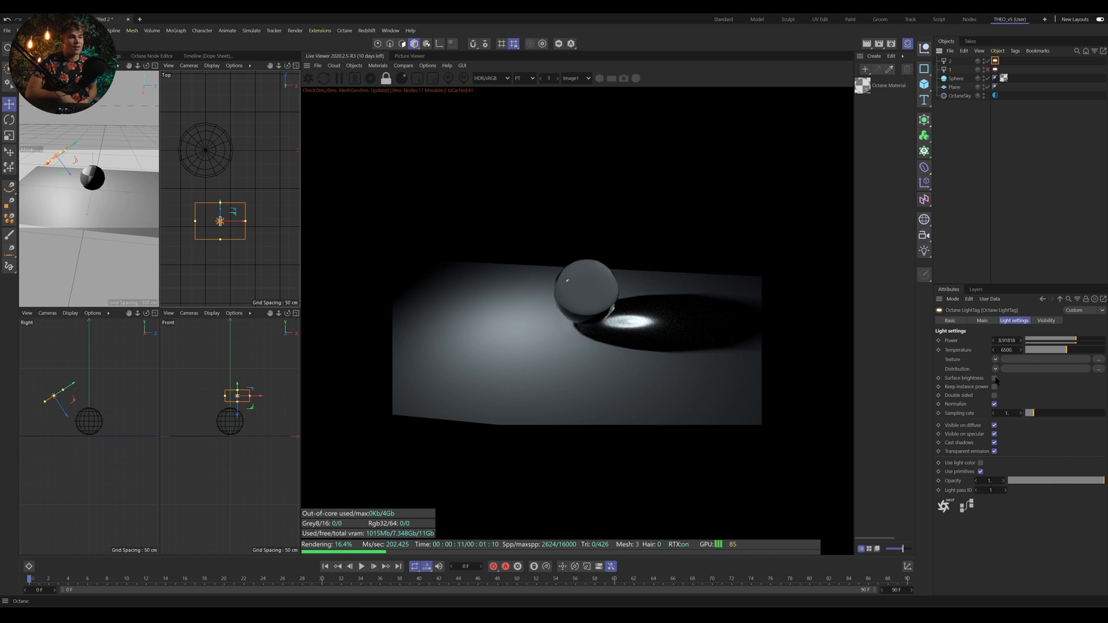
Open the Octane render settings and switch the kernel to direct lighting while viewing the sphere's shadow up close.
scroll(635, 309, "up", 17)
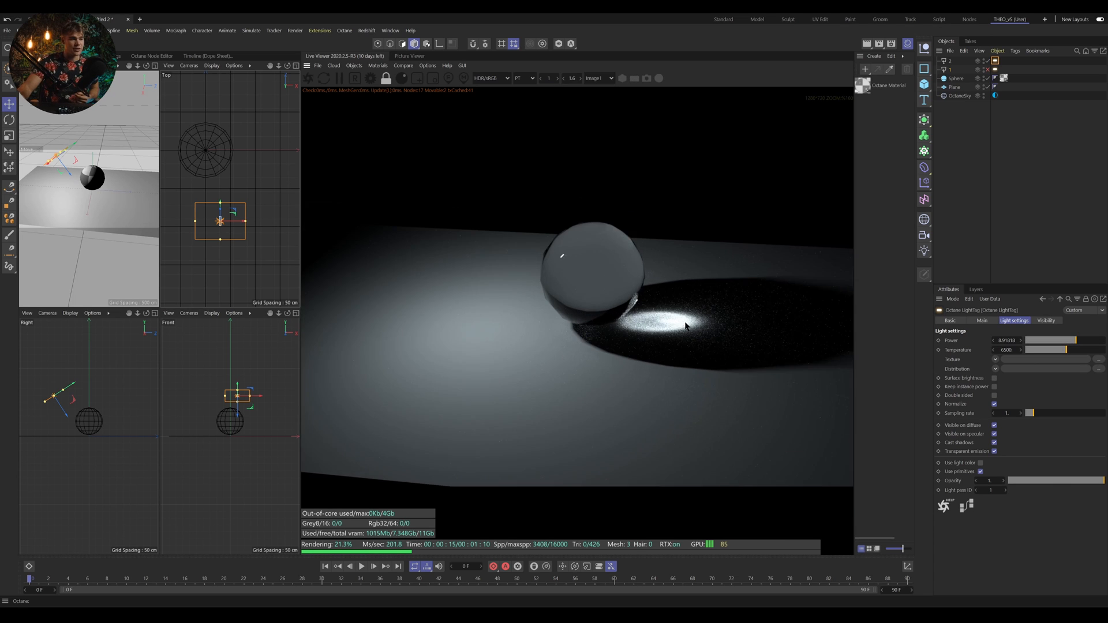
middle_click_drag(712, 243, 556, 260)
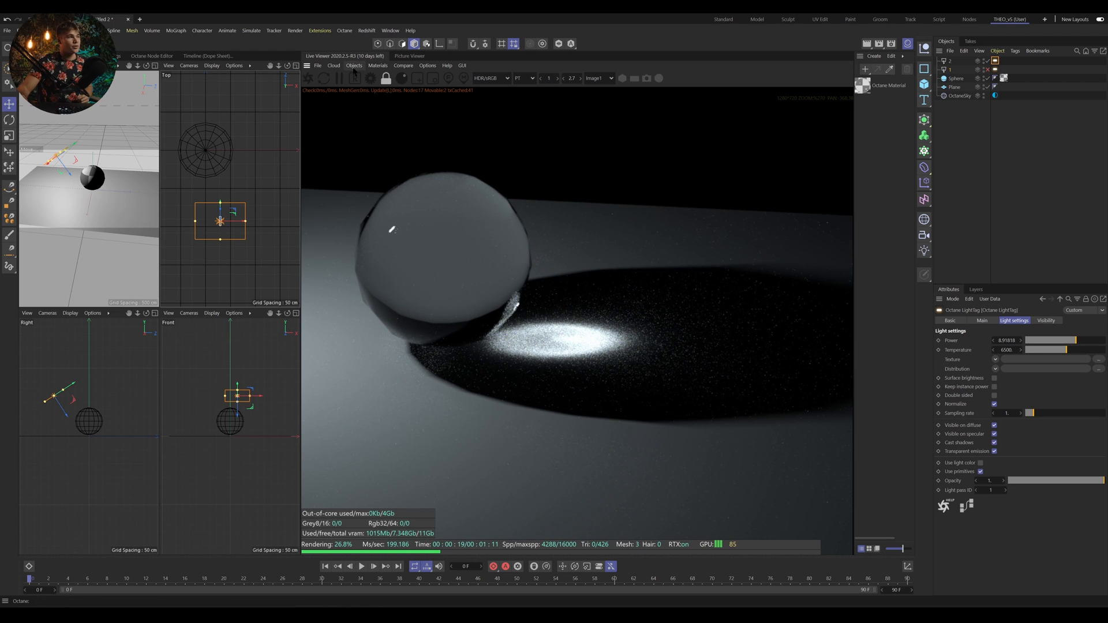
left_click(372, 78)
left_click(243, 87)
left_click(239, 106)
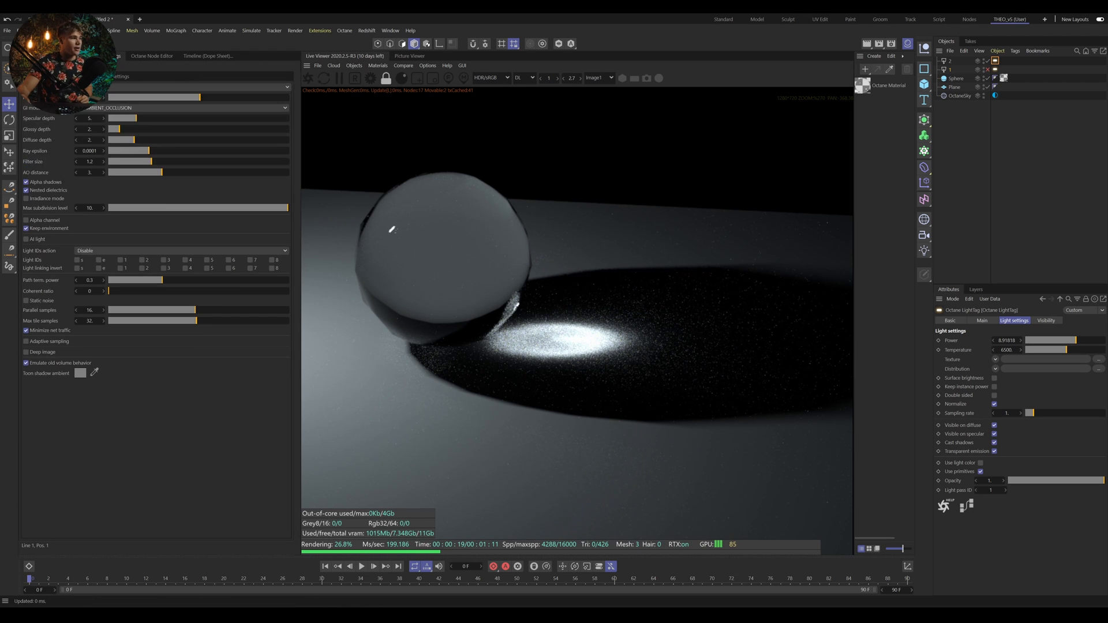
Try the GI modes GI_DIFFUSE and GI_NONE, then set the mode back to GI_AMBIENT_OCCLUSION.
left_click(165, 108)
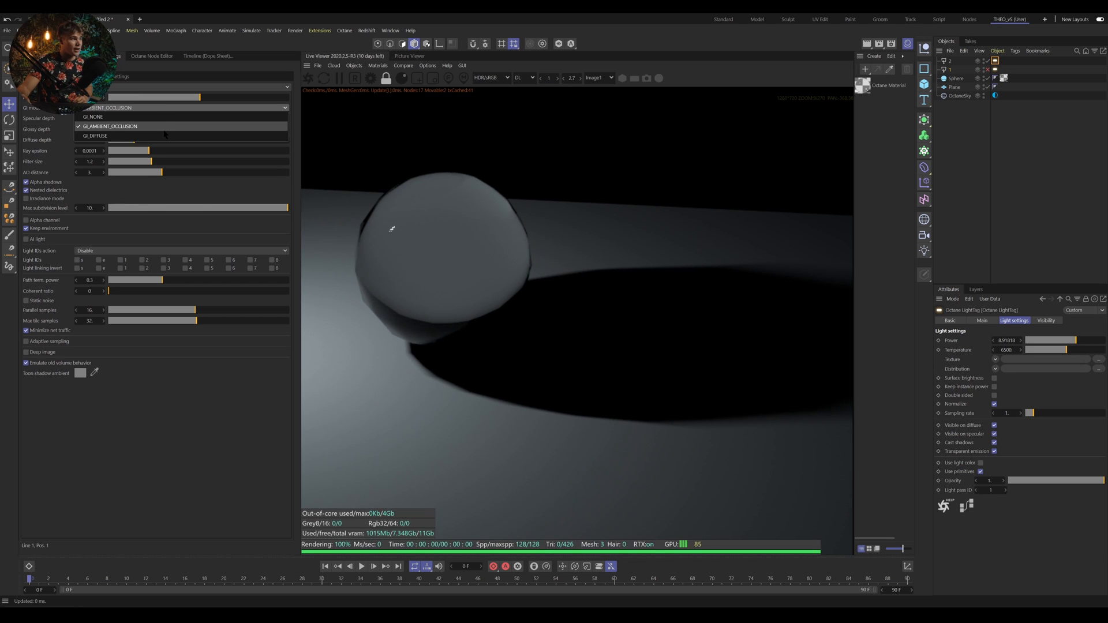
left_click(166, 135)
left_click(159, 108)
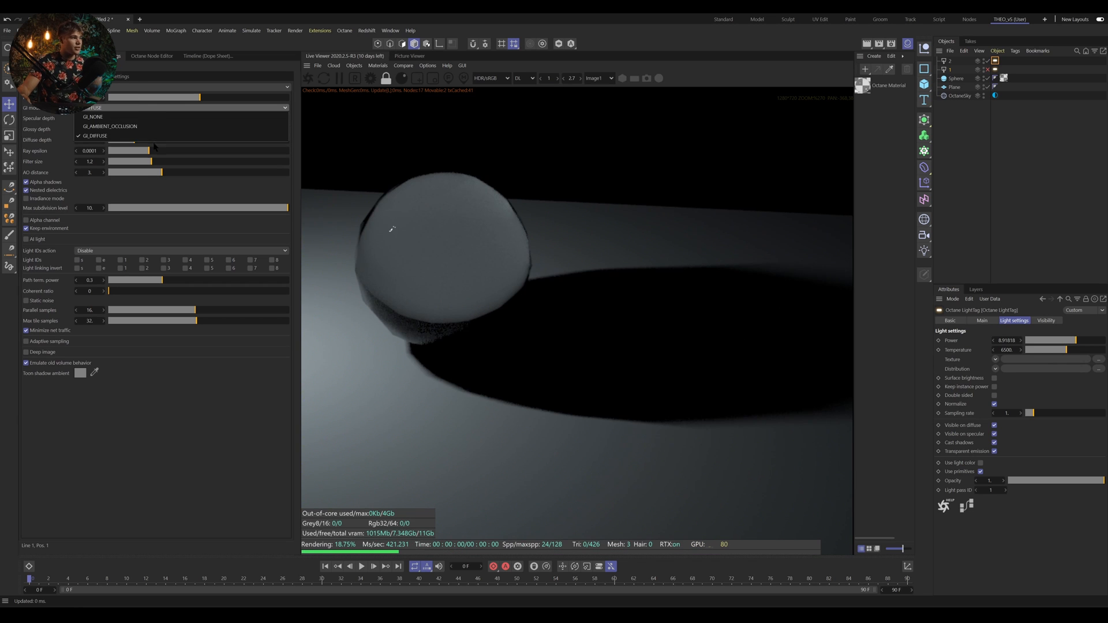
left_click(153, 117)
left_click(153, 108)
left_click(153, 126)
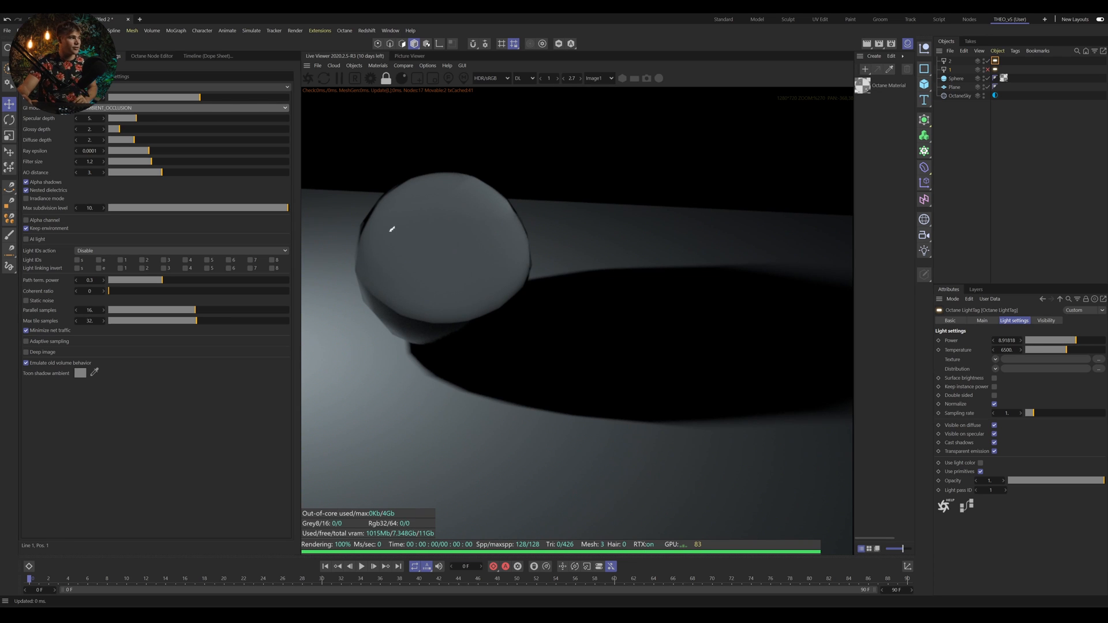
Switch the render kernel back to path tracing and bring the whole sphere and its shadow into view.
left_click(153, 87)
left_click(153, 114)
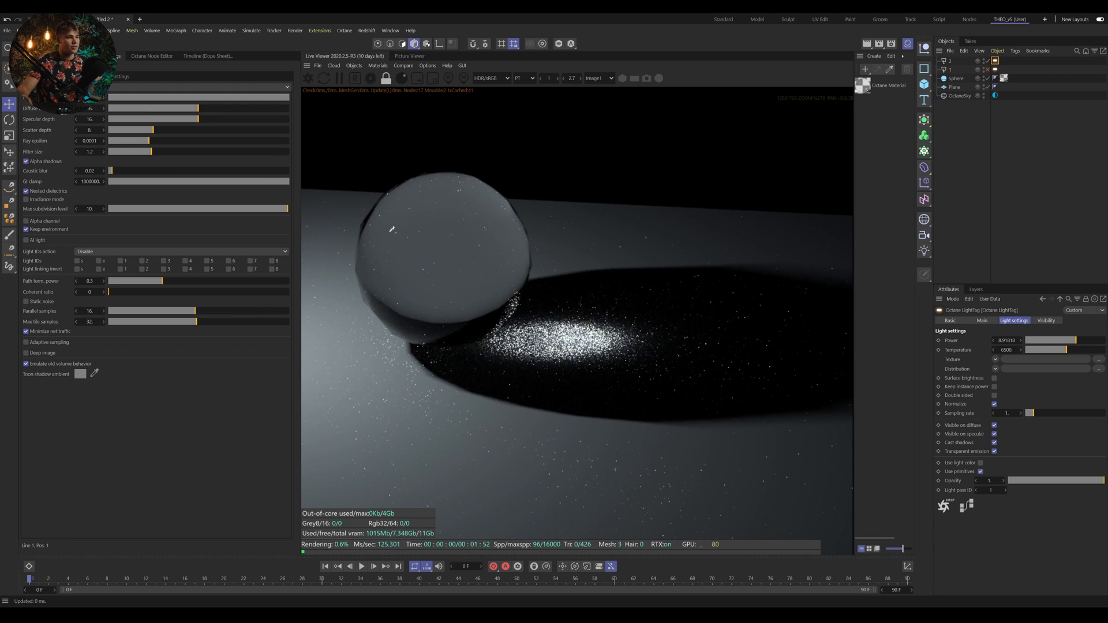
scroll(466, 303, "down", 4)
left_click_drag(466, 303, 651, 328)
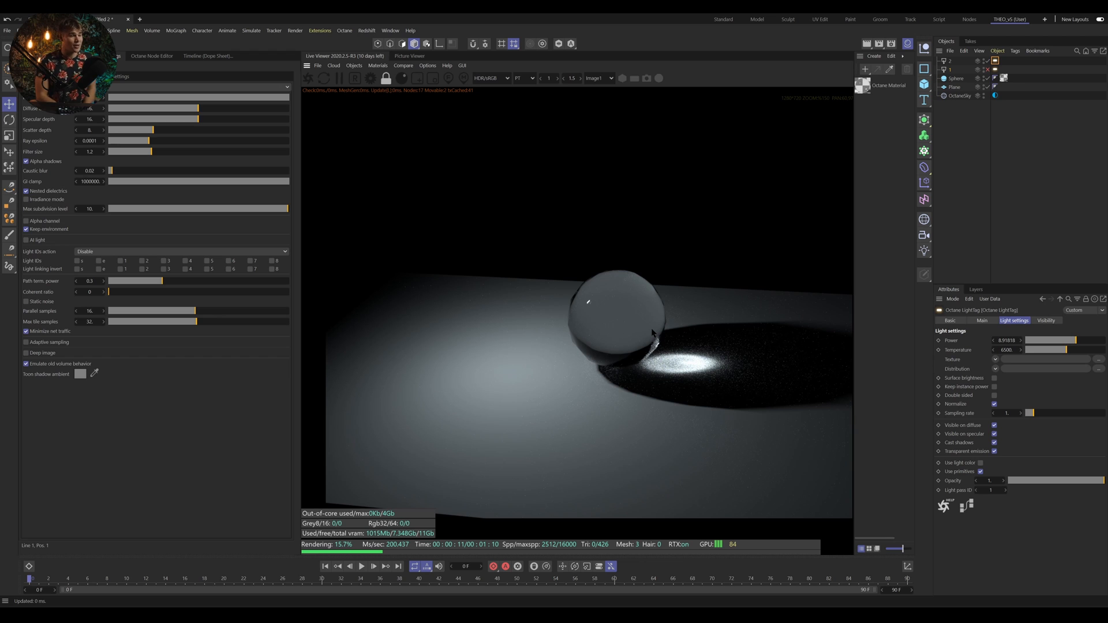
Disable light 2, enable light 1 in its place, and select light 1.
left_click(956, 64)
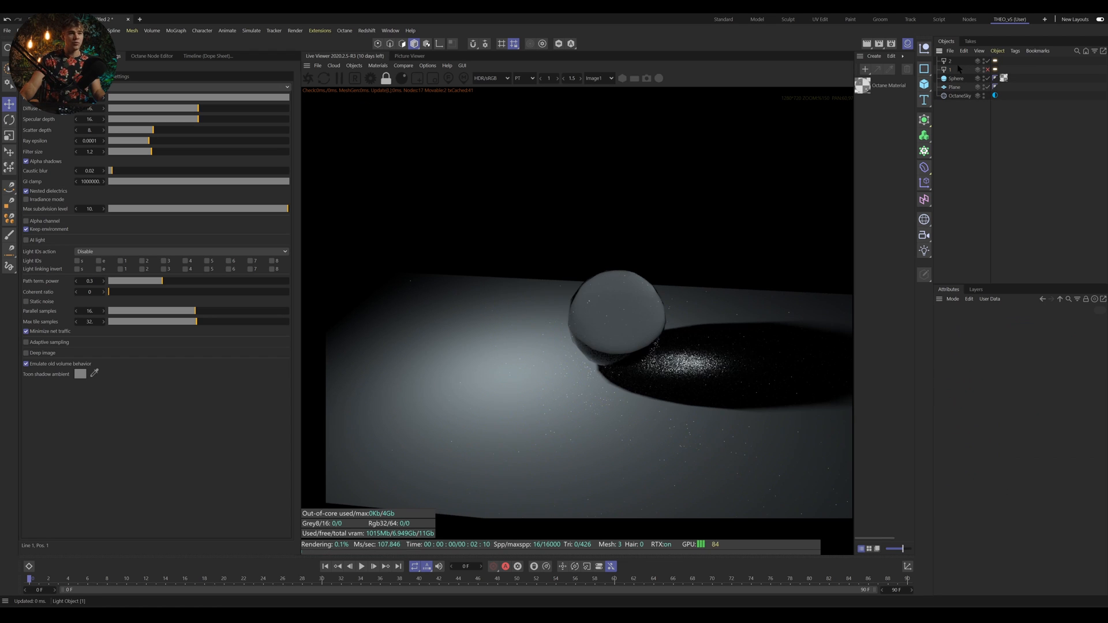
left_click(987, 62)
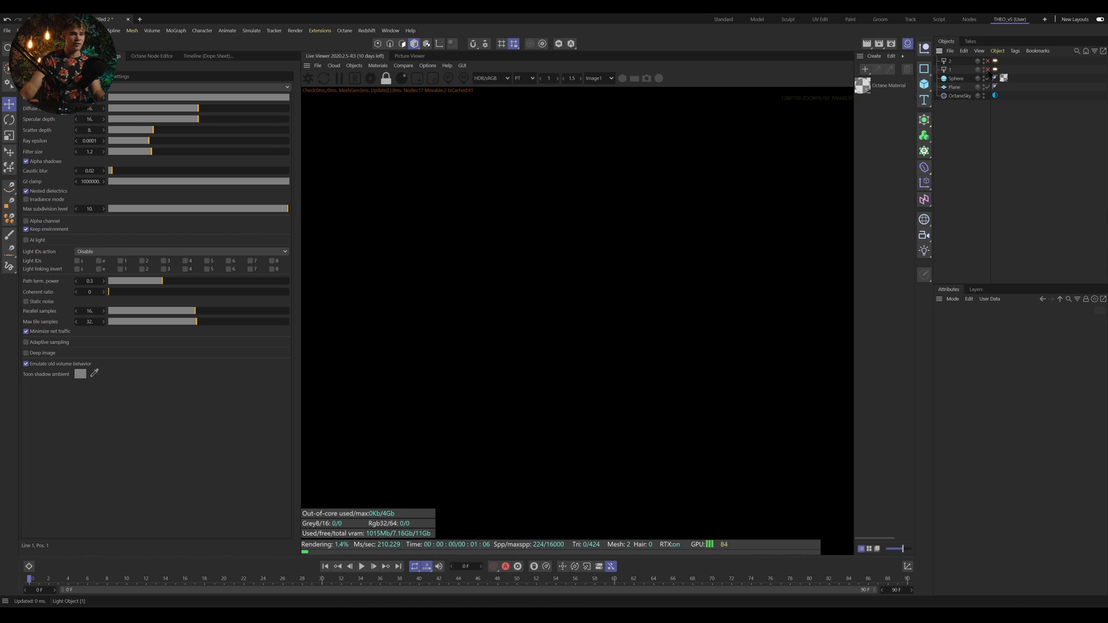
left_click(987, 69)
left_click(962, 69)
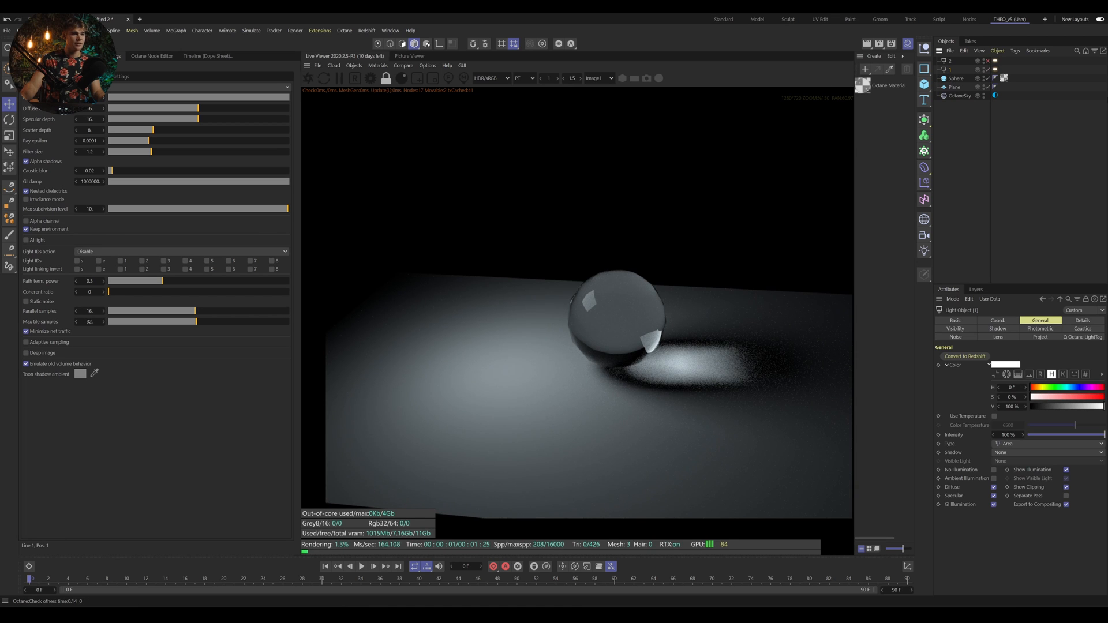
Set the path tracing kernel's maximum samples to 200.
left_click(378, 65)
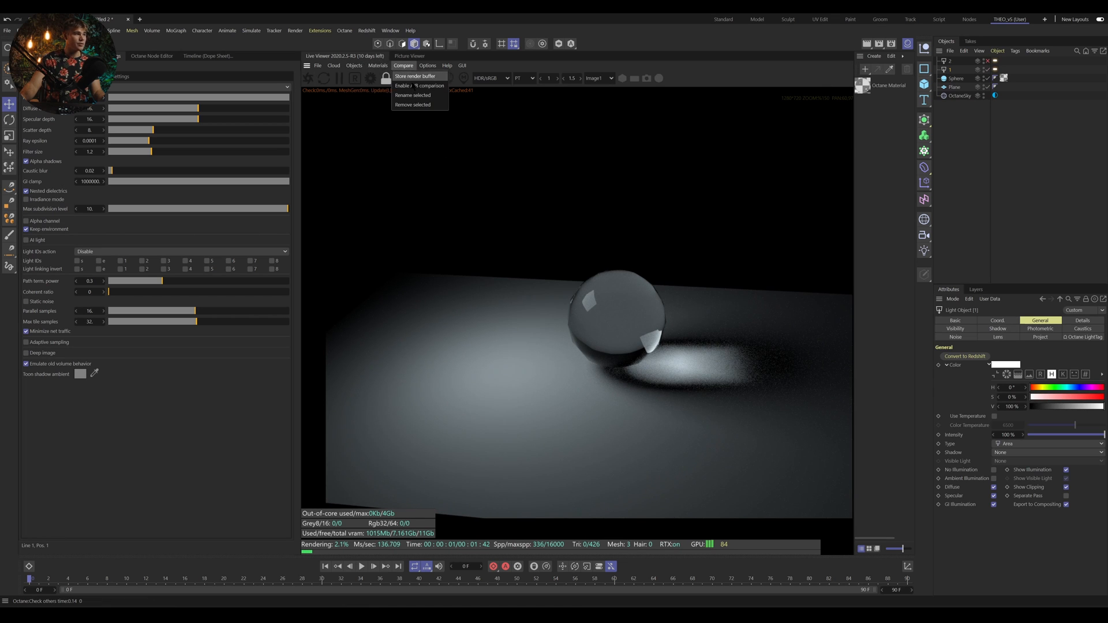
left_click(415, 76)
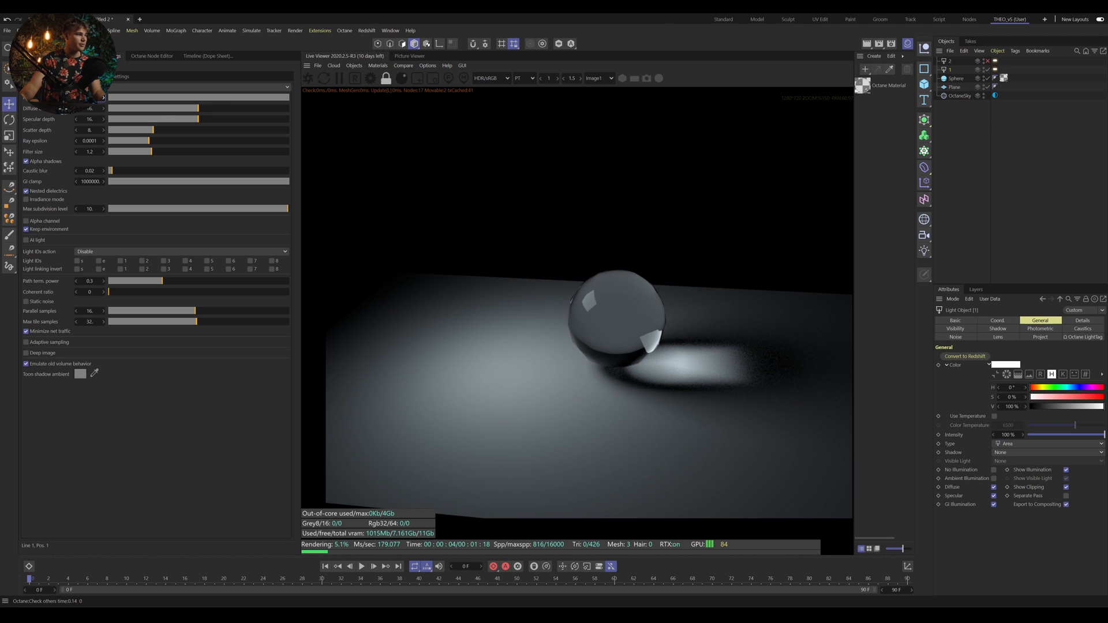
type("1000")
key("Return")
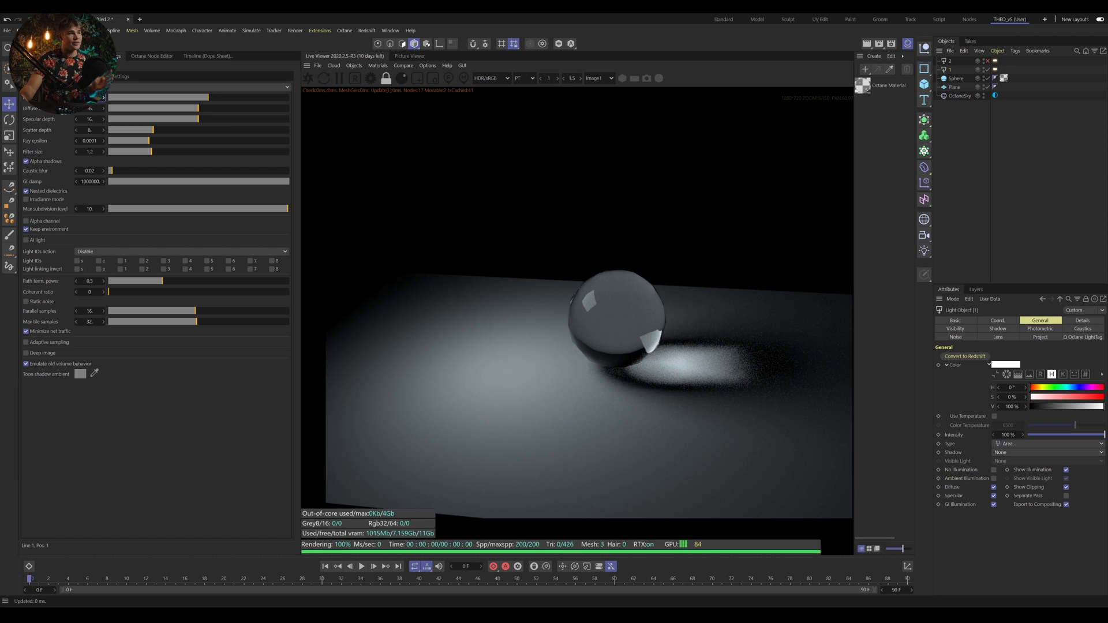
Store the light 1 render for A/B comparison and switch the scene to light 2 only.
left_click(392, 67)
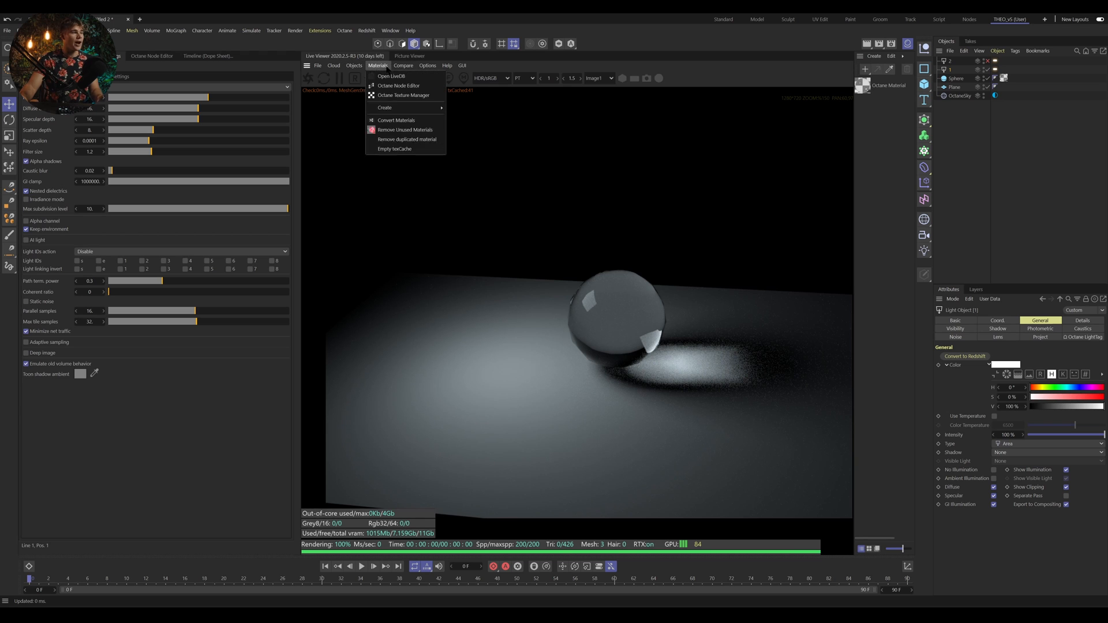
left_click(414, 76)
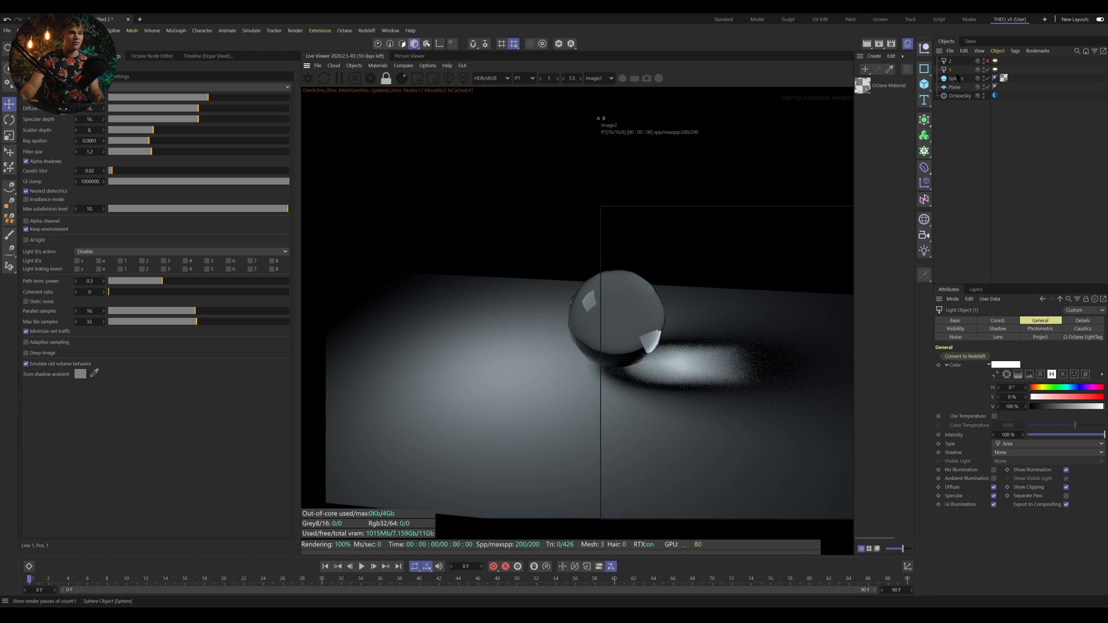
left_click(987, 69)
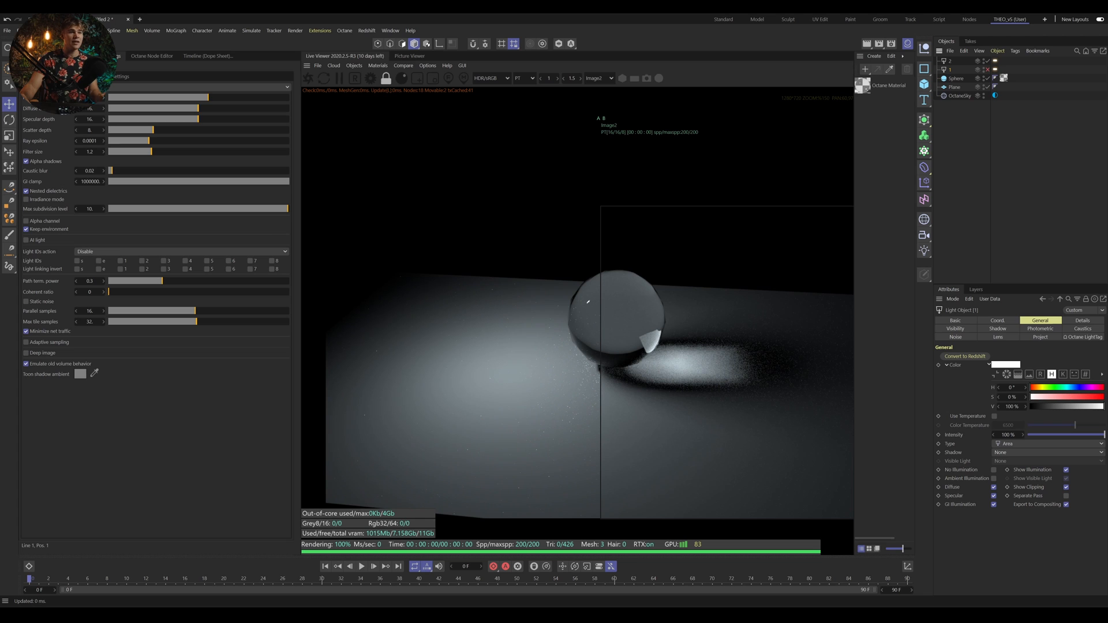
Compare the sphere's reflection, shadow and caustics between the two lights by moving the A/B divider across the render.
middle_click_drag(601, 323, 608, 323)
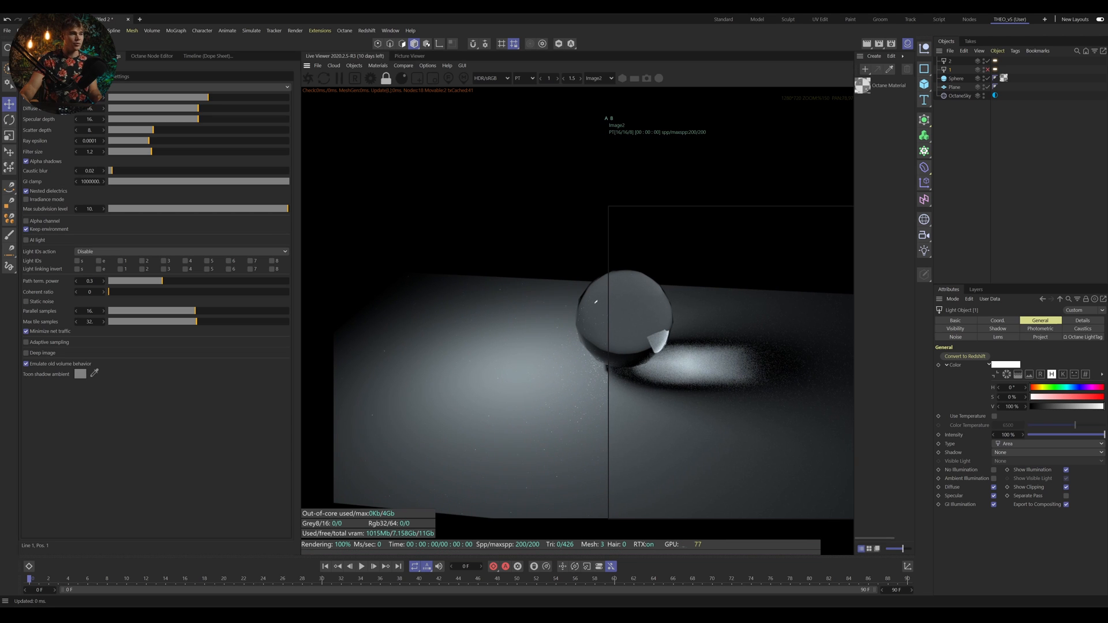
left_click_drag(608, 323, 729, 404)
scroll(757, 436, "up", 11)
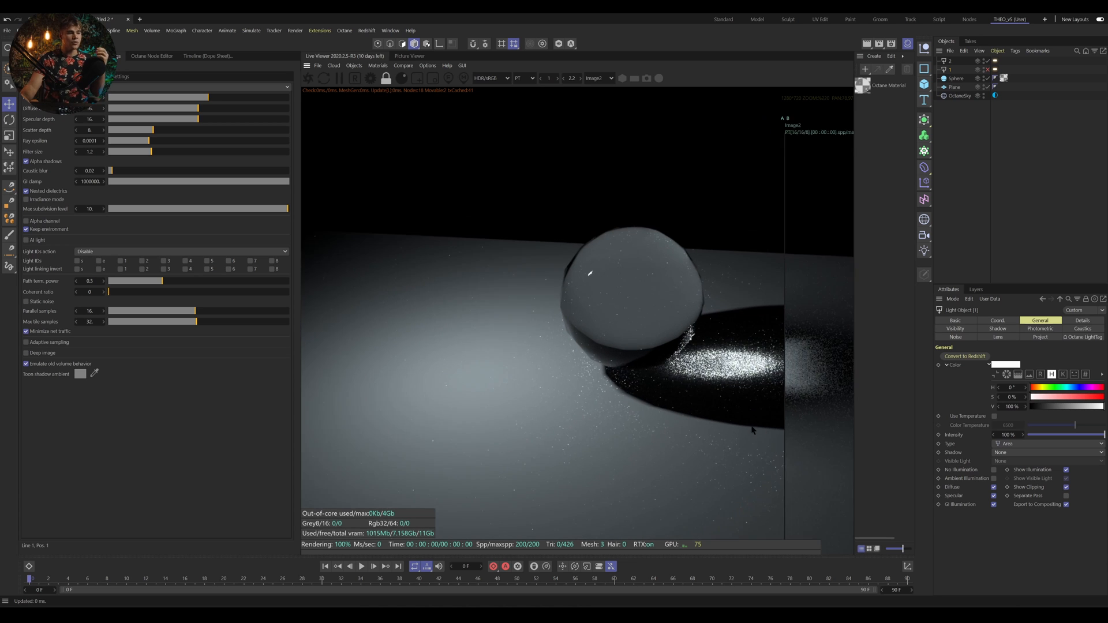
middle_click_drag(746, 377, 598, 383)
scroll(699, 266, "up", 4)
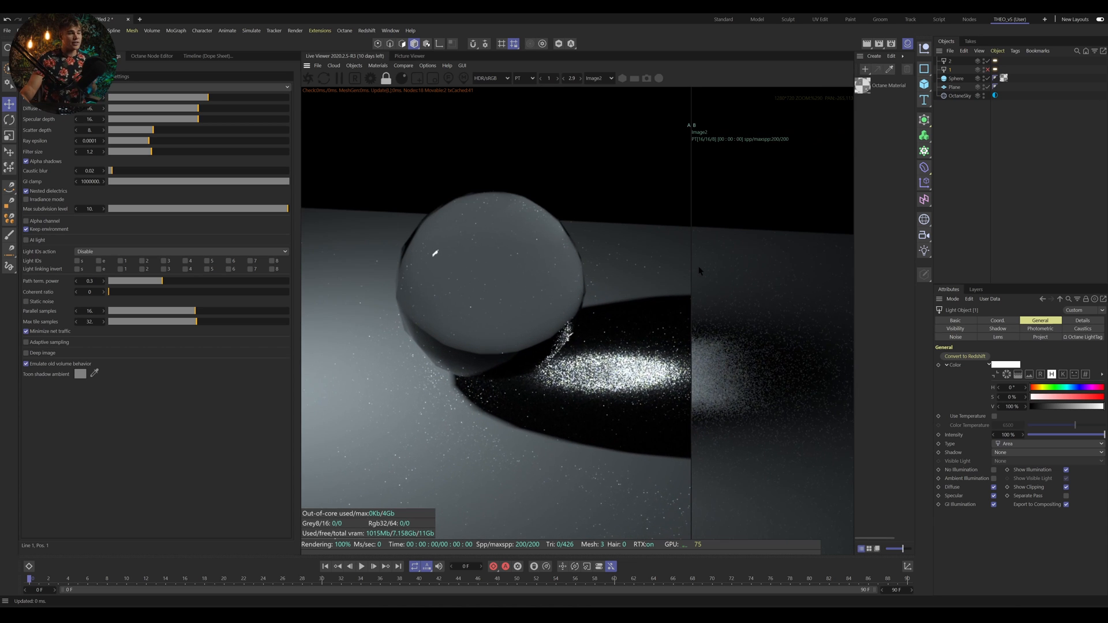
middle_click_drag(699, 266, 789, 221)
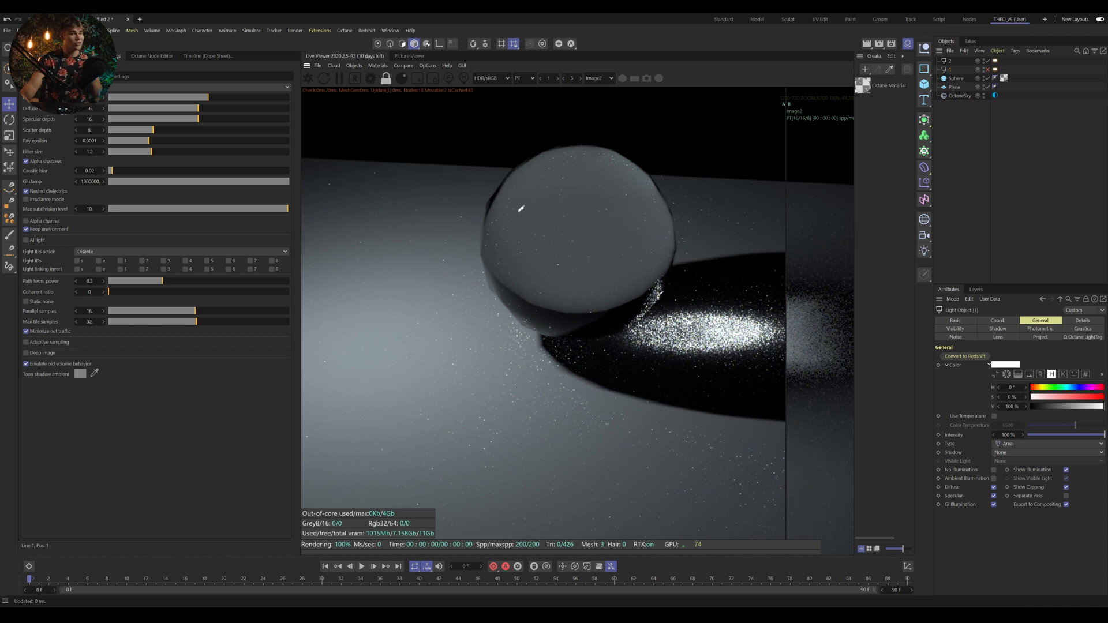
scroll(555, 336, "down", 3)
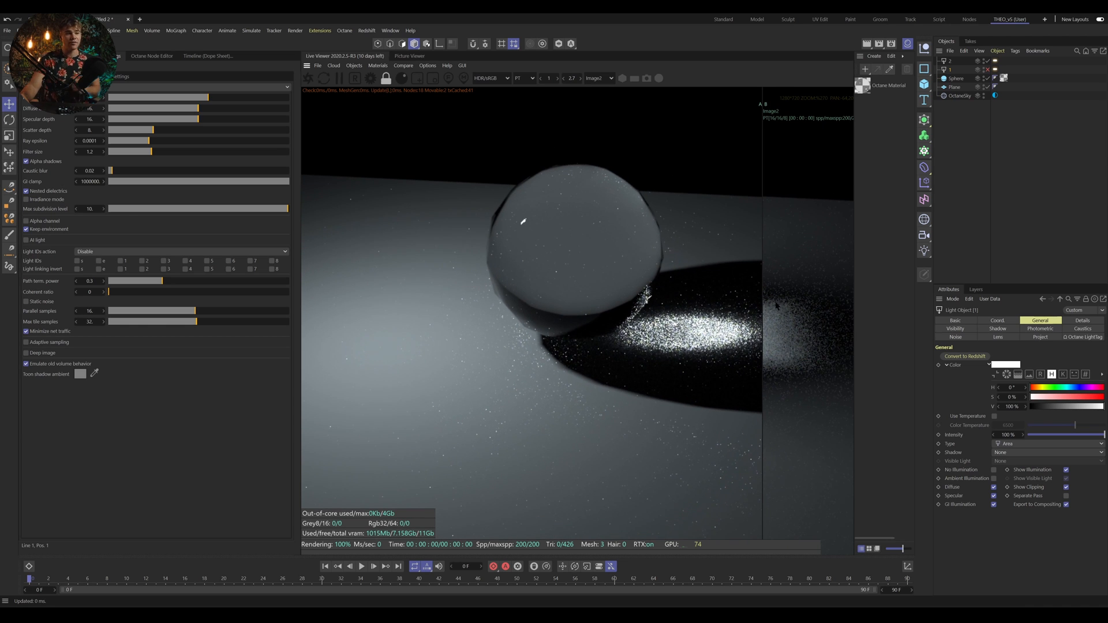
left_click_drag(764, 303, 697, 334)
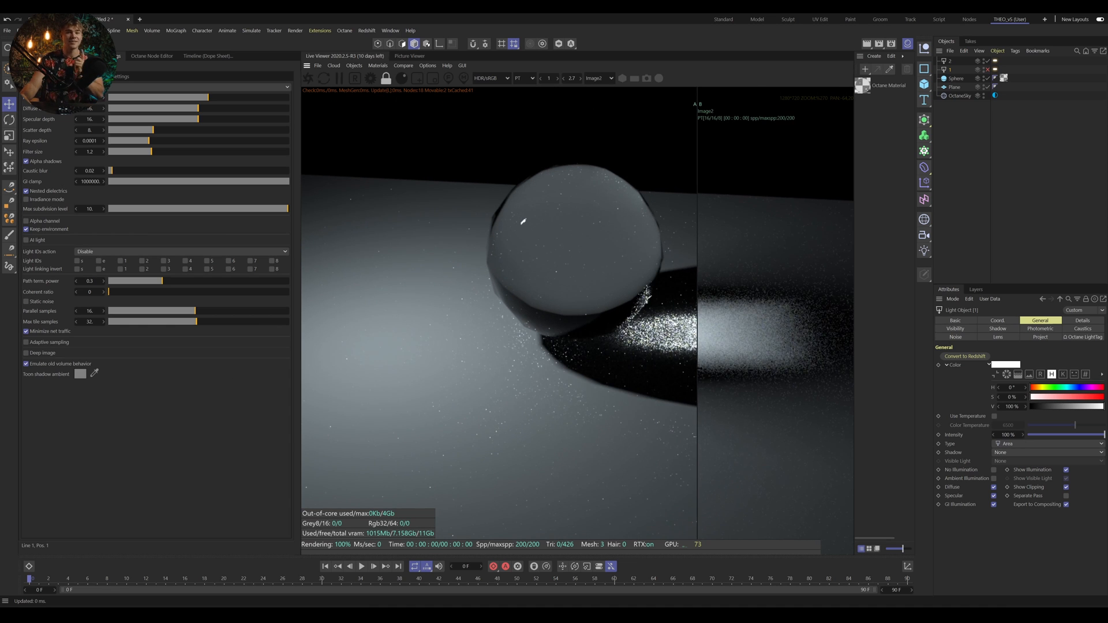
scroll(577, 321, "down", 9)
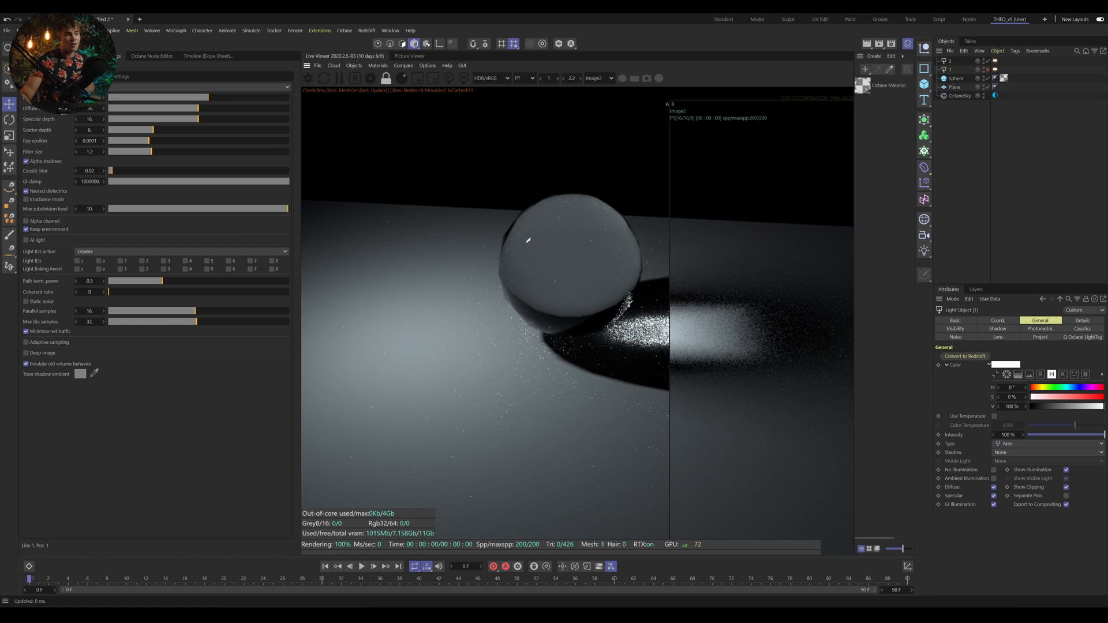
middle_click_drag(577, 321, 717, 338)
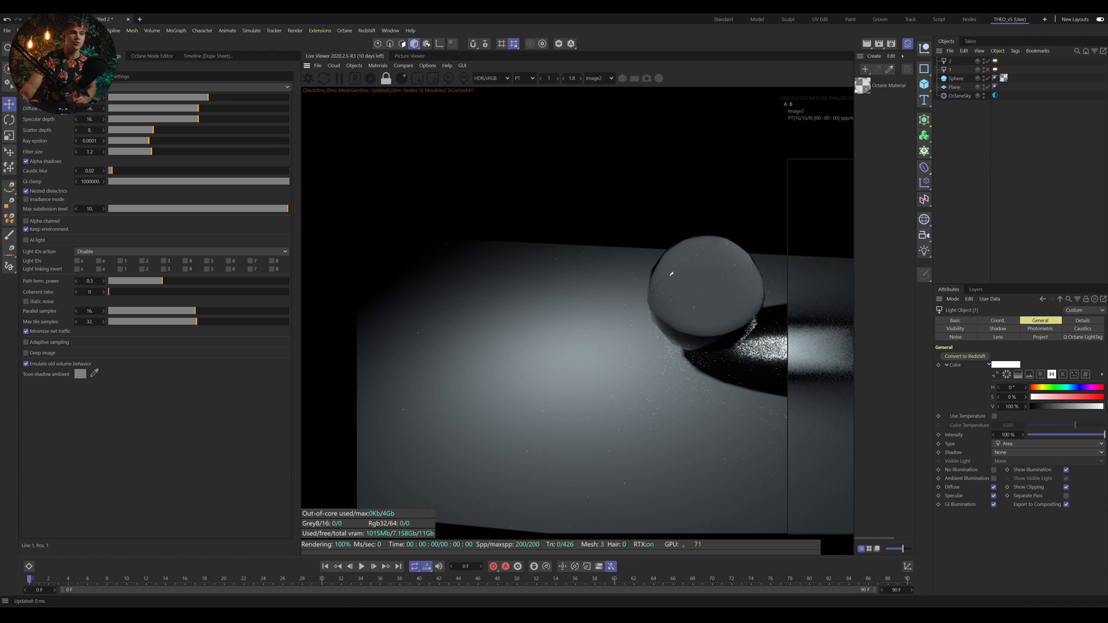
mouse_move(787, 346)
left_mouse_down()
mouse_move(619, 346)
mouse_move(855, 346)
mouse_move(725, 346)
mouse_move(774, 346)
left_mouse_up()
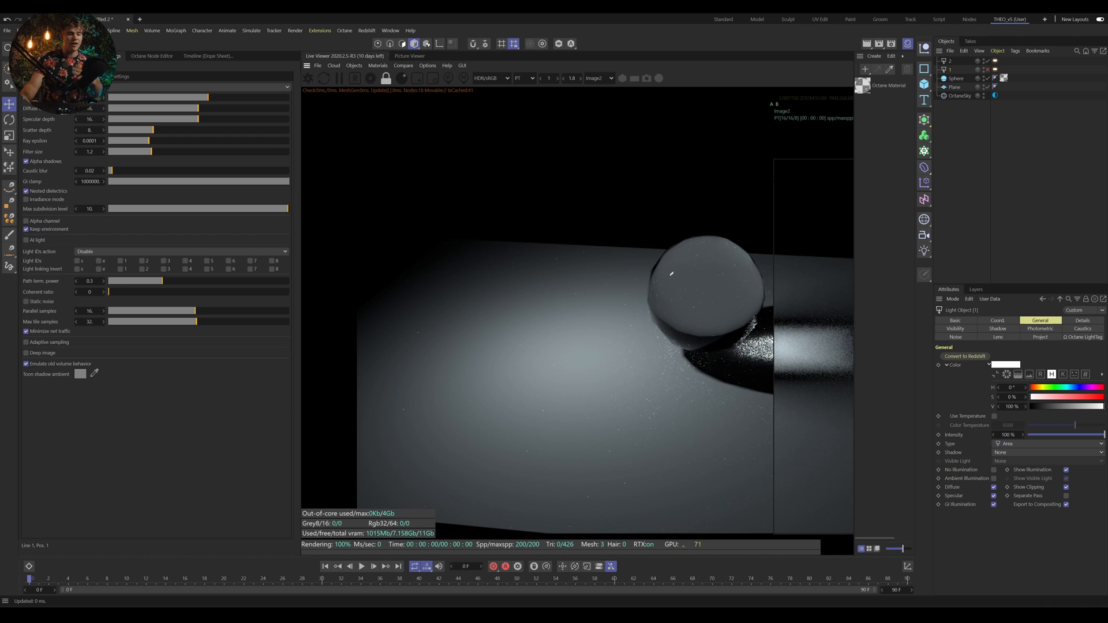
mouse_move(774, 292)
left_mouse_down()
mouse_move(635, 291)
mouse_move(848, 292)
mouse_move(680, 291)
mouse_move(772, 291)
left_mouse_up()
scroll(772, 290, "up", 2)
middle_click_drag(797, 326, 678, 316)
left_click_drag(680, 312, 773, 311)
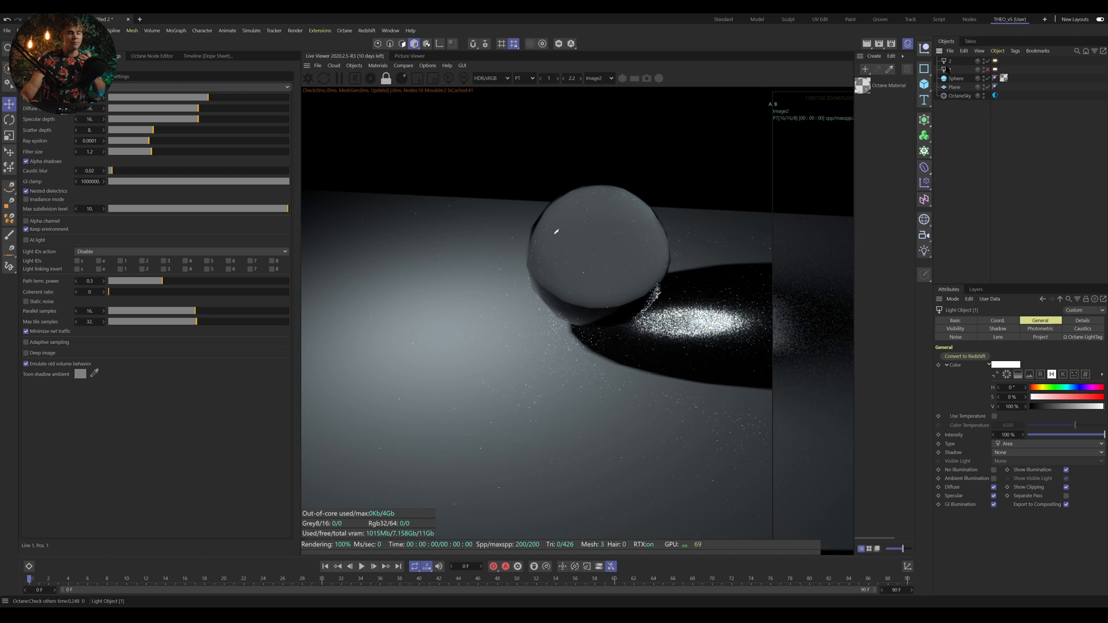
Enable light 1 alongside light 2 and return from the render settings to the four viewports.
left_click(995, 61)
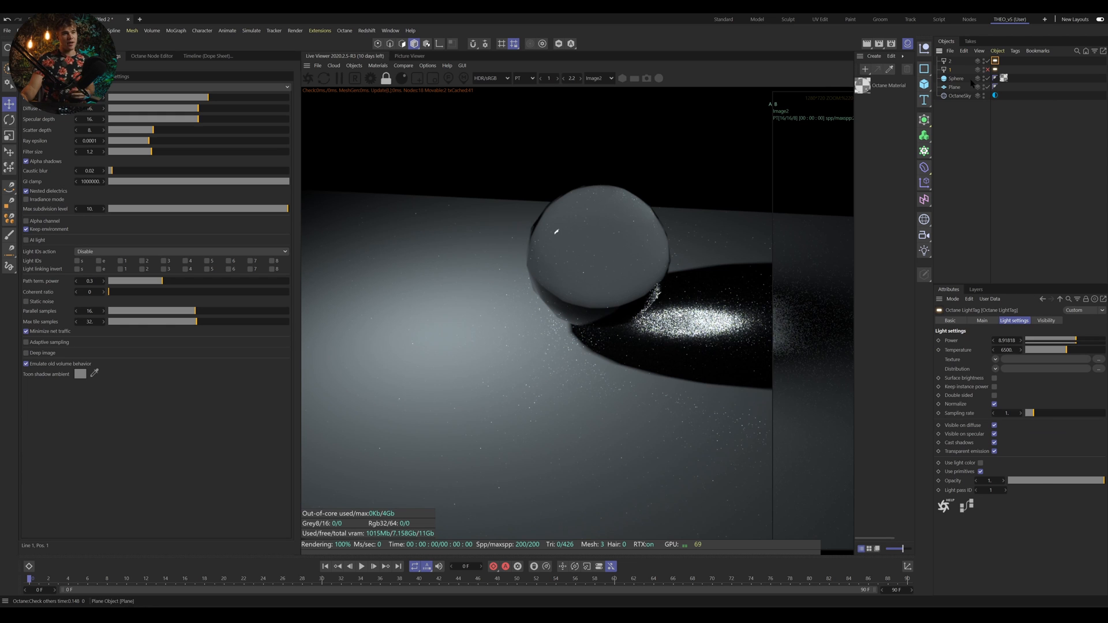
left_click(950, 69)
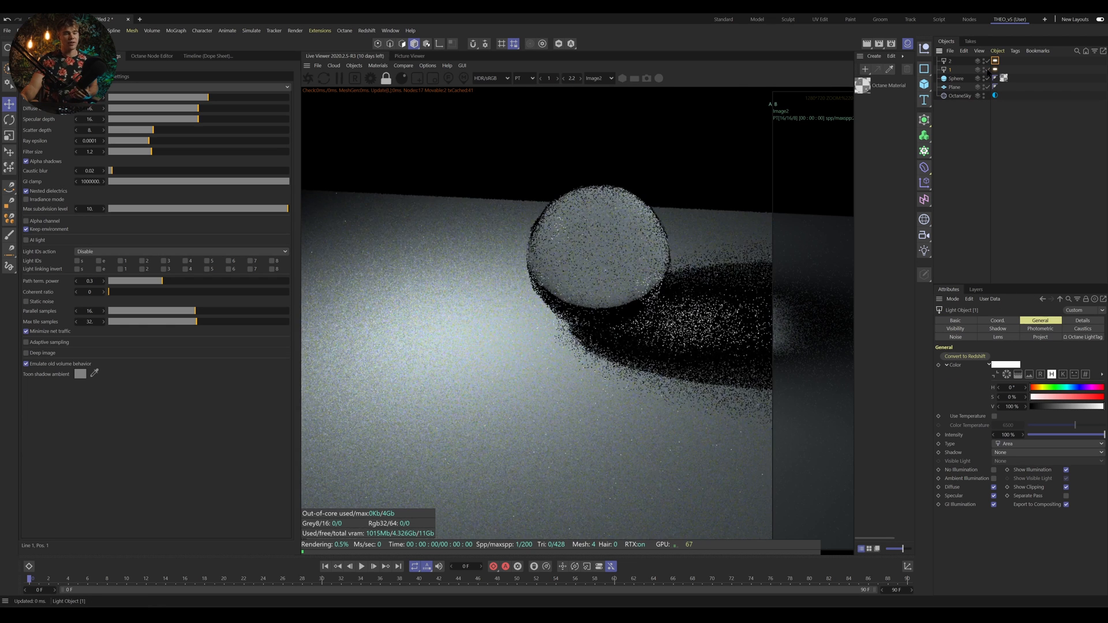
left_click(47, 56)
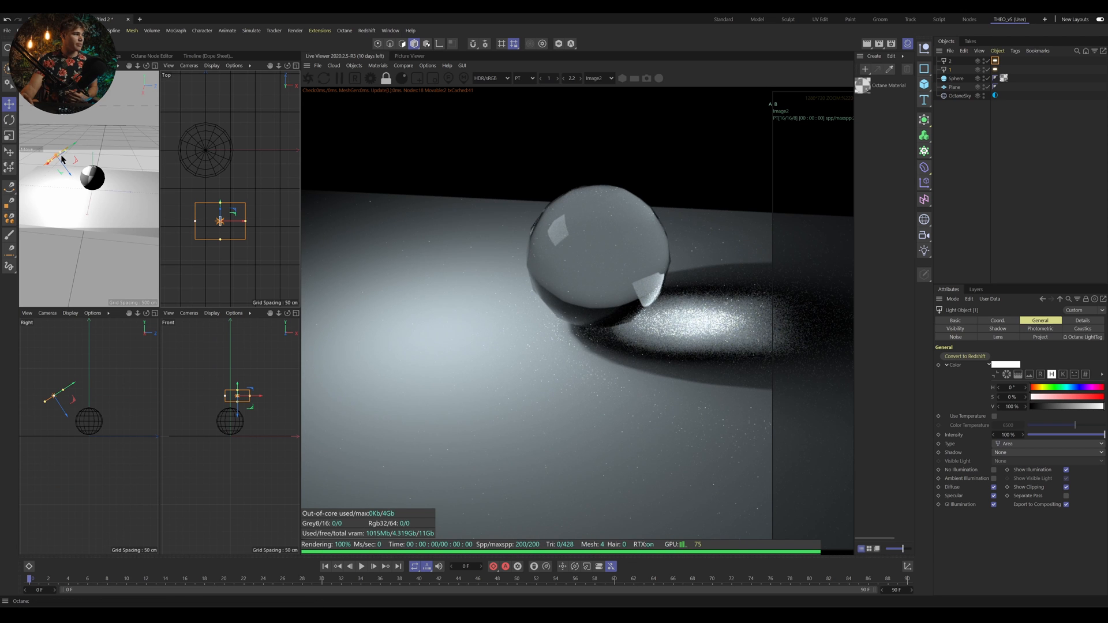
Move light 1 sideways along the X axis, away from light 2, and inspect the two overlapping shadows.
left_click_drag(62, 153, 48, 163)
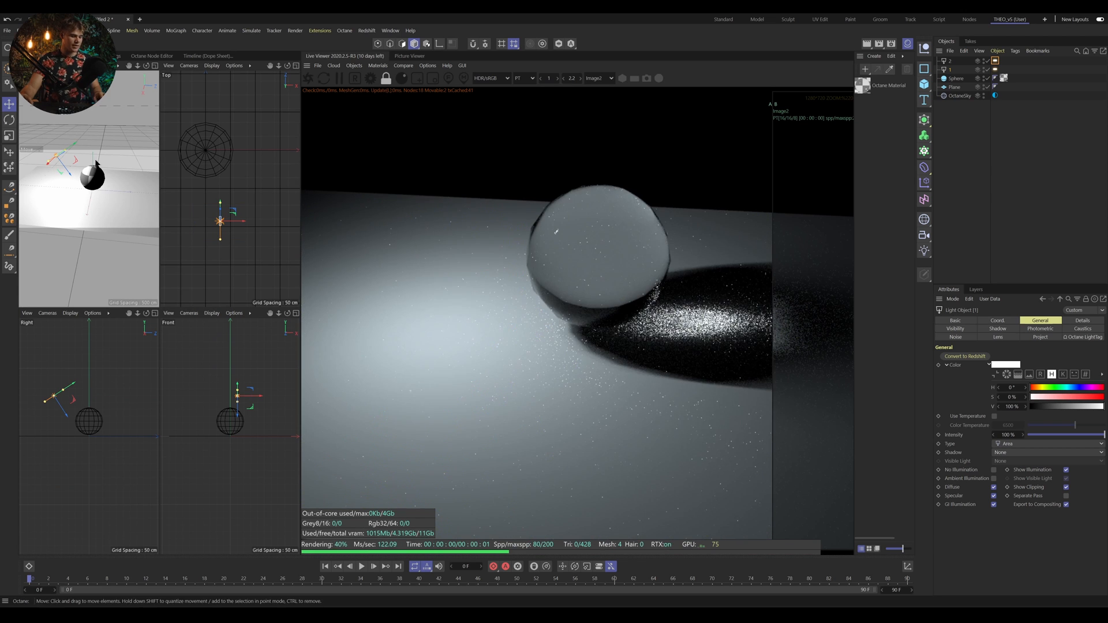
key("ctrl+z")
left_click_drag(262, 398, 226, 398)
scroll(714, 356, "up", 1)
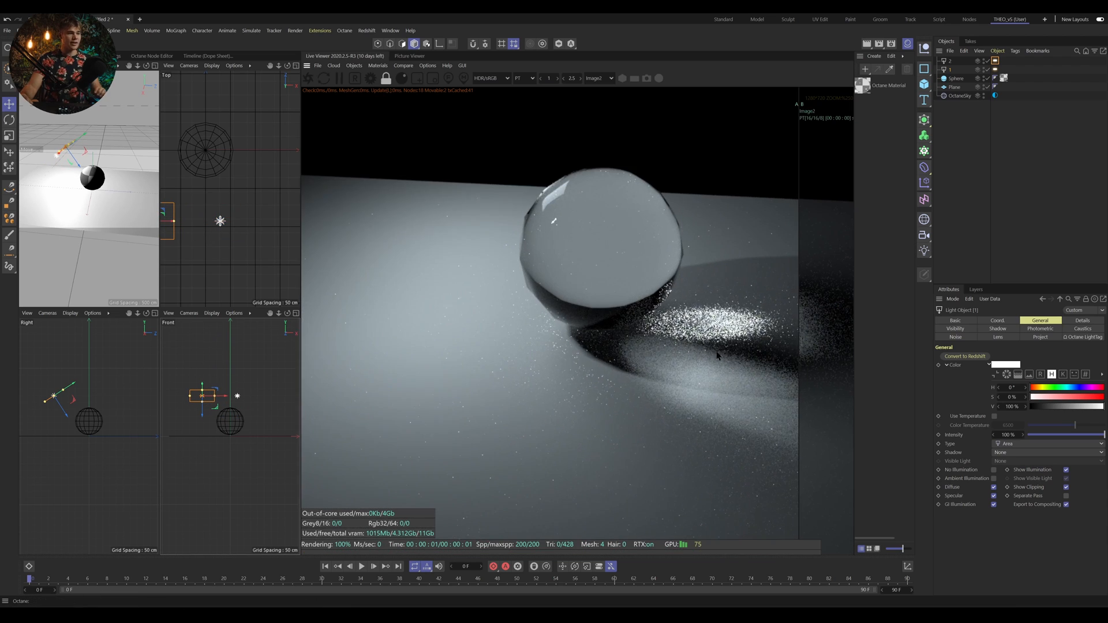
Examine the overlapping shadows and caustics around the sphere in the render, and open light 2's sampling rate setting.
left_click_drag(718, 351, 517, 322)
scroll(496, 315, "up", 3)
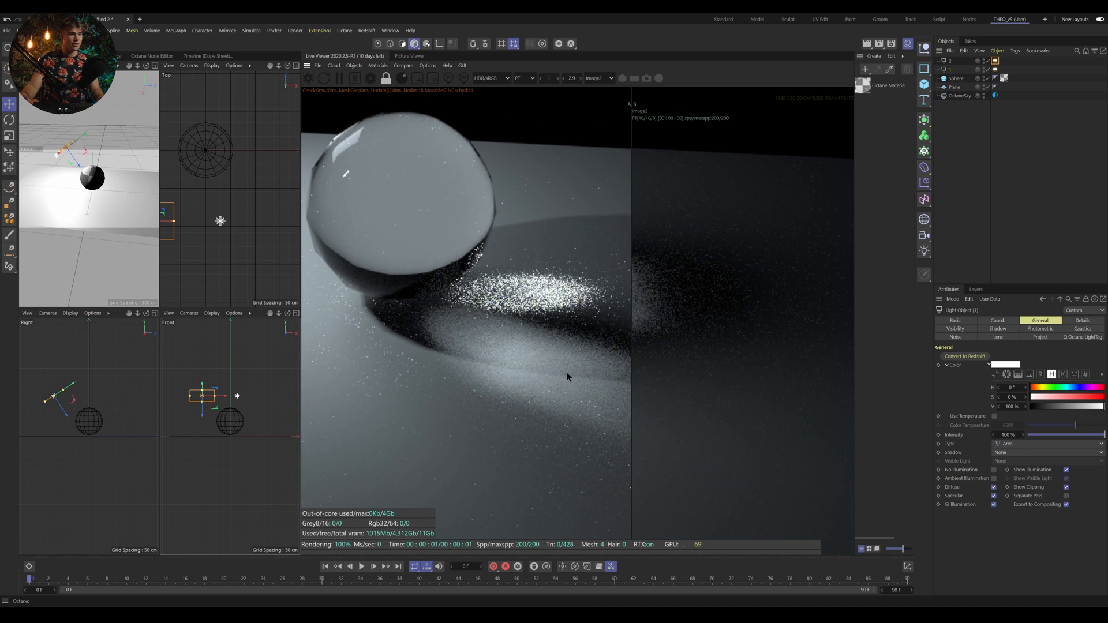
scroll(488, 341, "down", 3)
left_click_drag(489, 342, 774, 411)
scroll(775, 411, "down", 1)
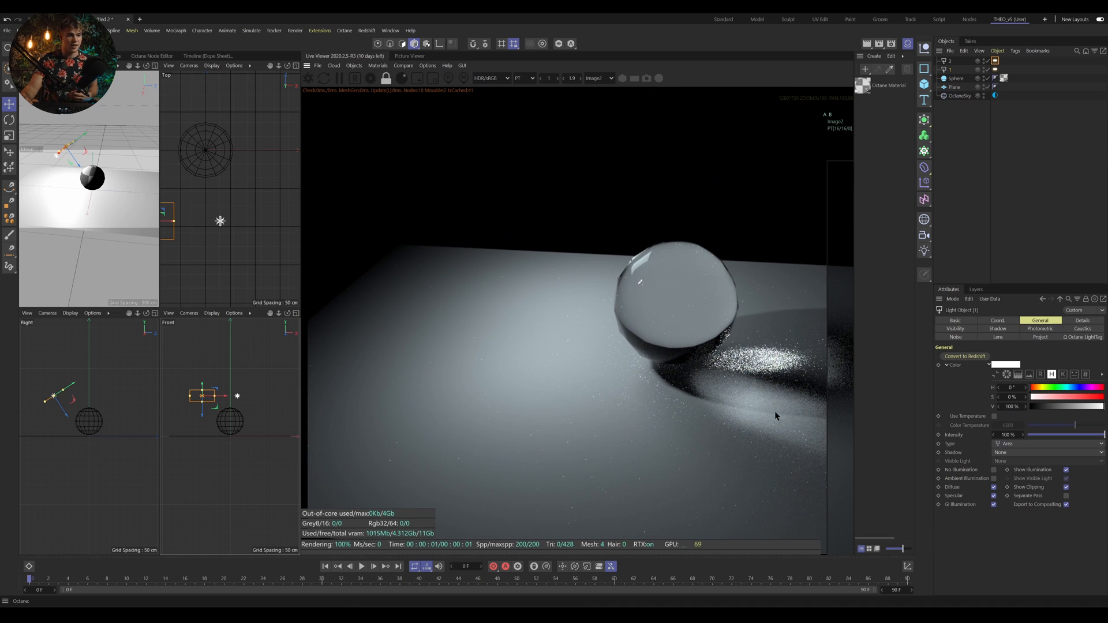
left_click(995, 70)
left_click(1012, 413)
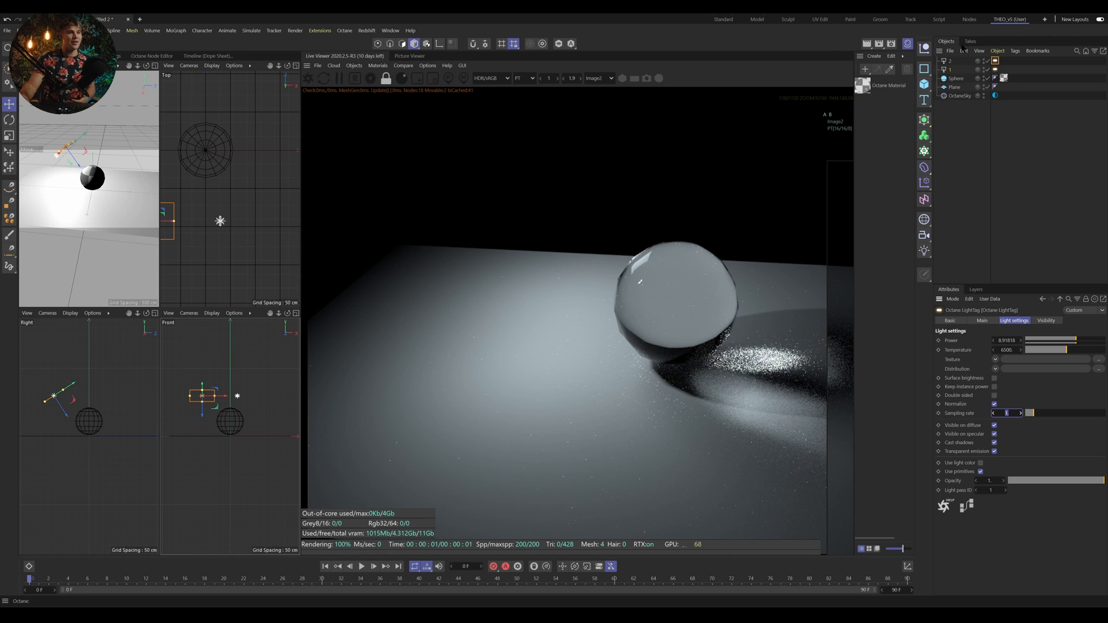
Select light 2 and maximize the front view with both lights and the sphere framed.
left_click(950, 61)
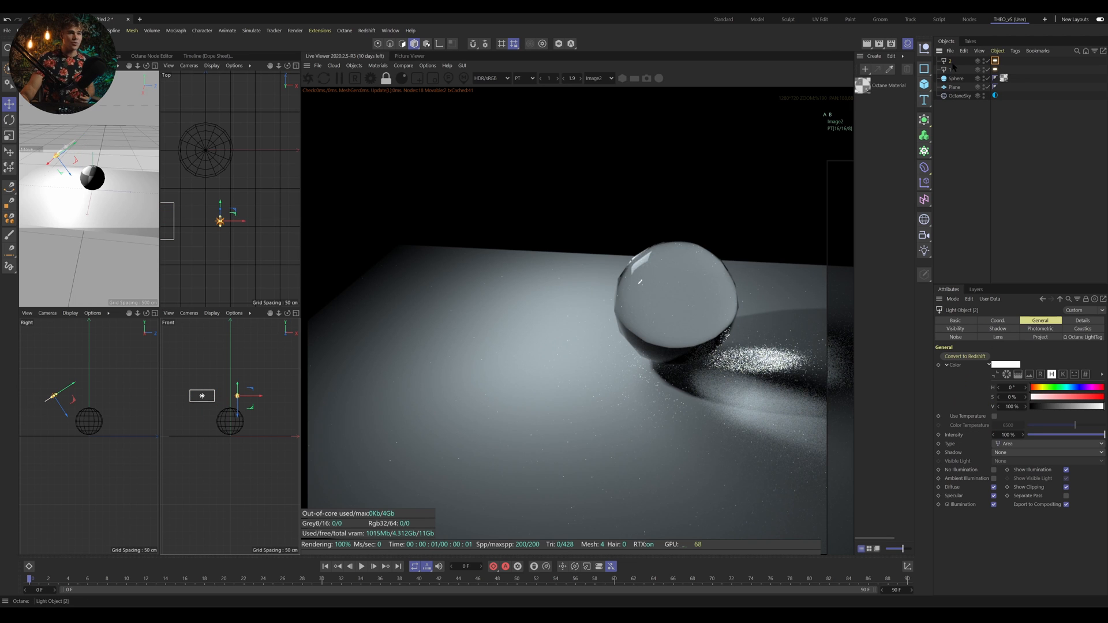
scroll(247, 404, "up", 3)
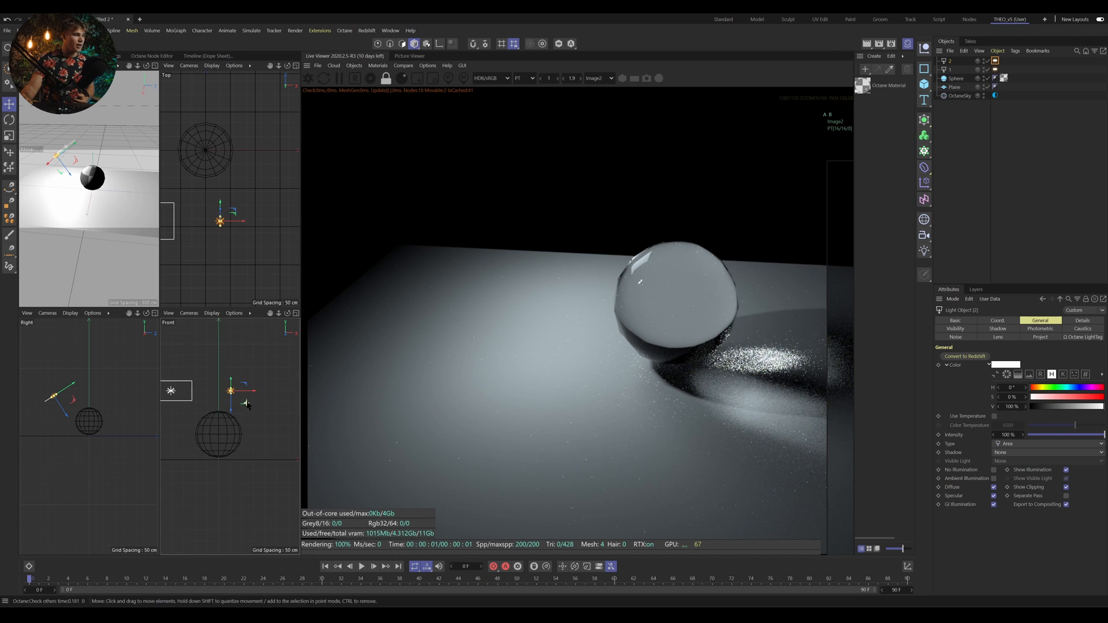
scroll(247, 404, "up", 4)
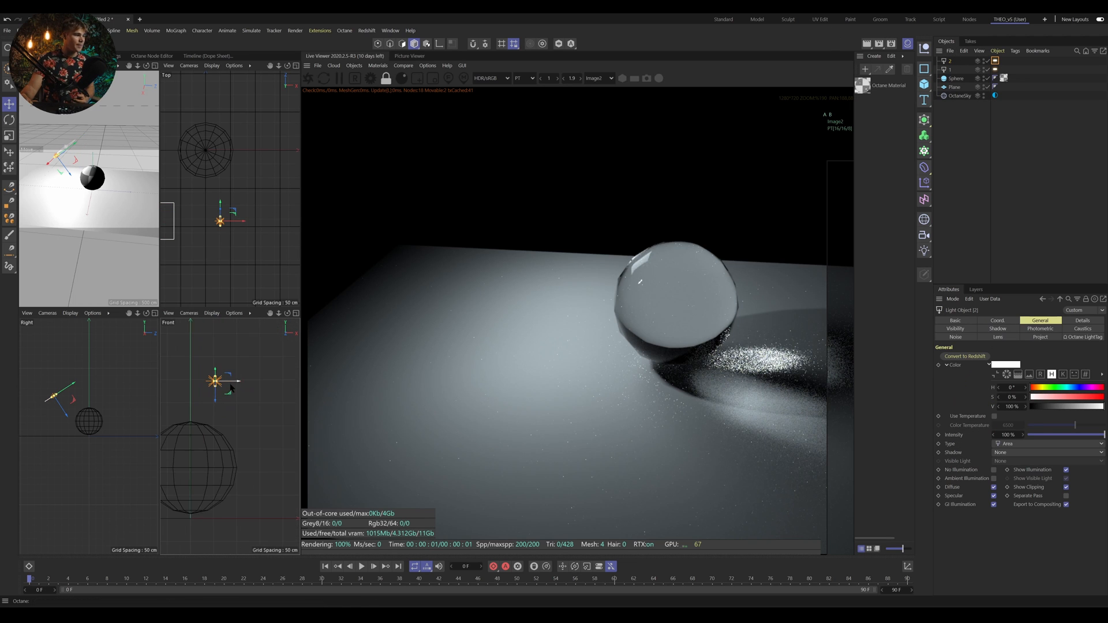
left_click(295, 315)
scroll(159, 312, "down", 3)
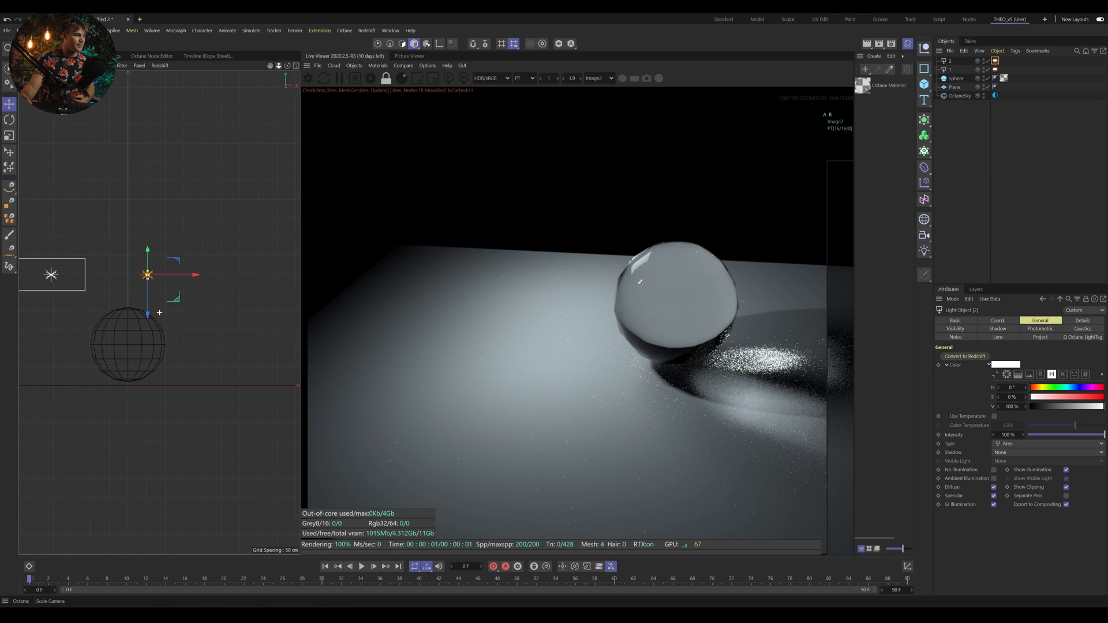
middle_click_drag(159, 312, 208, 313, "alt")
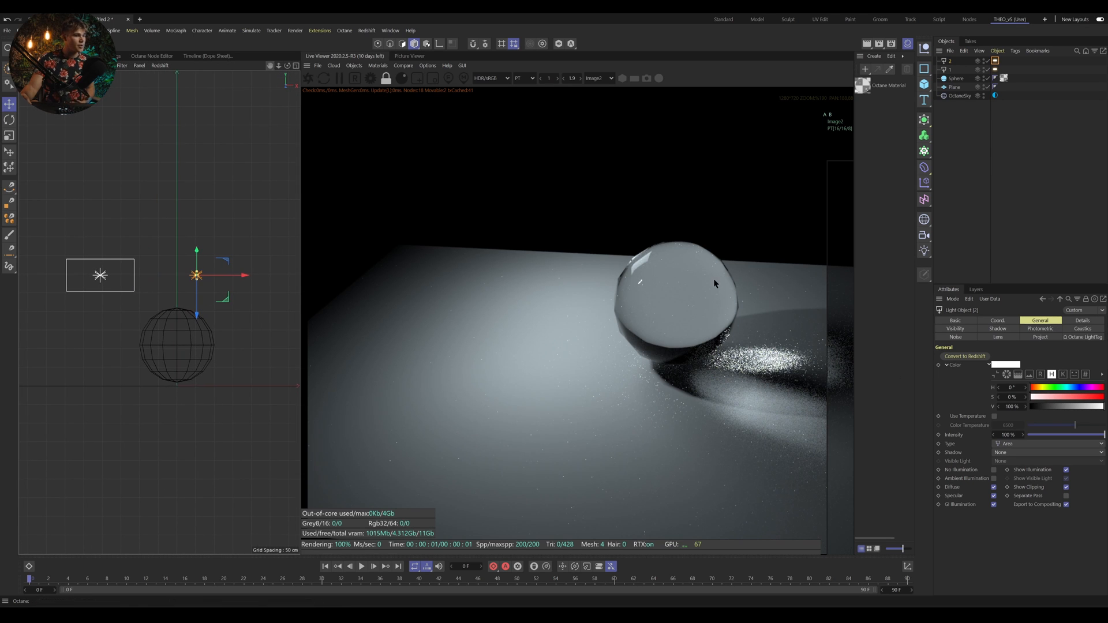
Set light 2's sampling rate to 20 in its Octane light tag and inspect the caustics in the render.
left_click(995, 69)
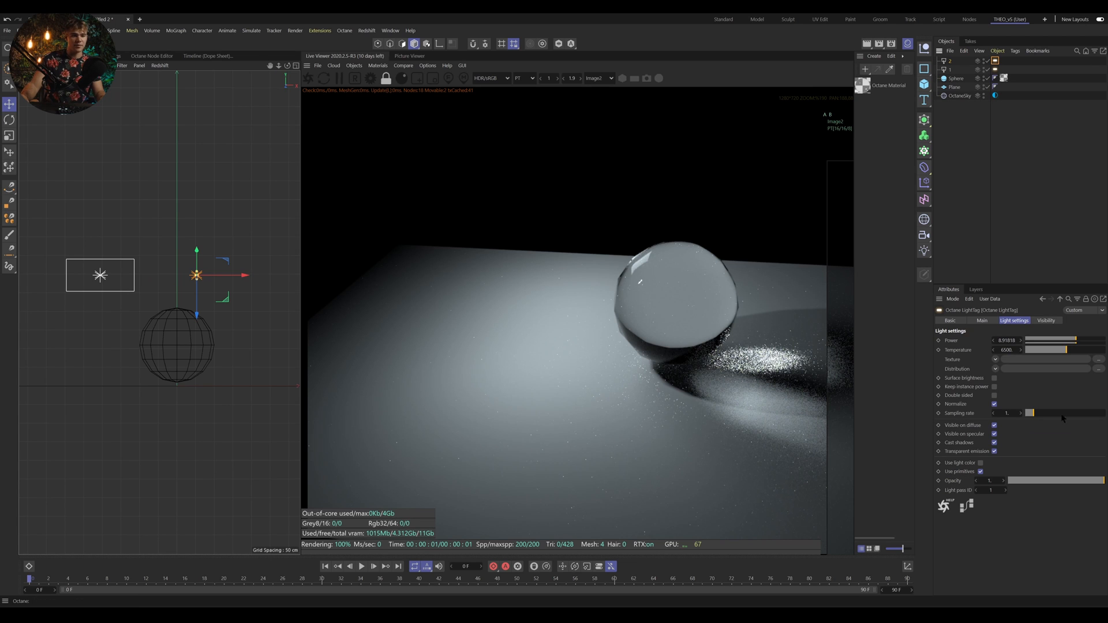
double_click(1014, 412)
type("2")
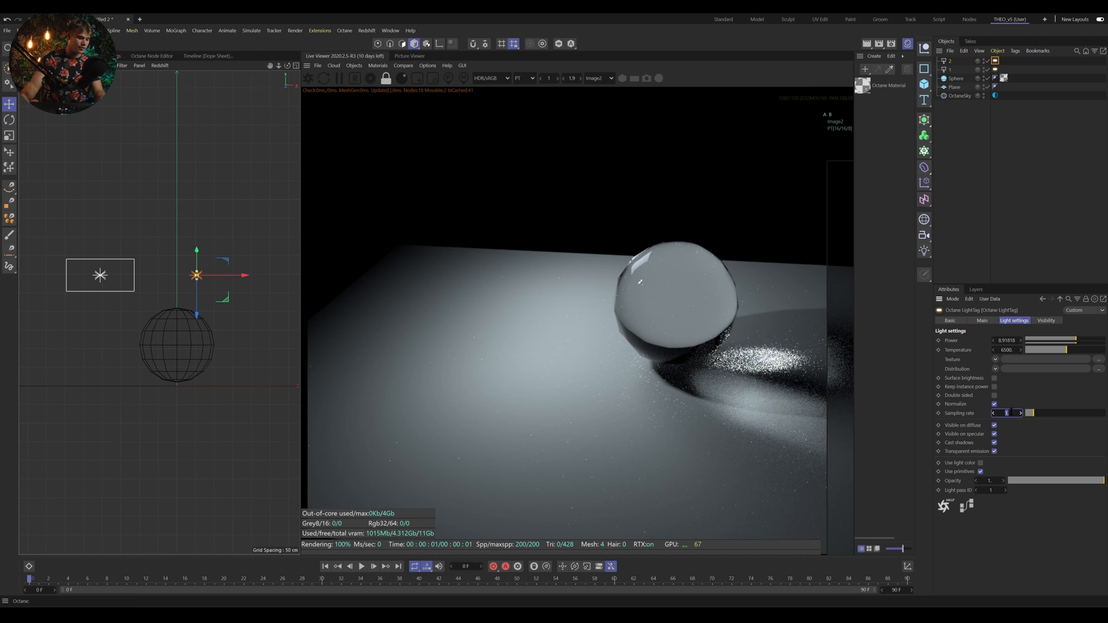
type("0")
key("Return")
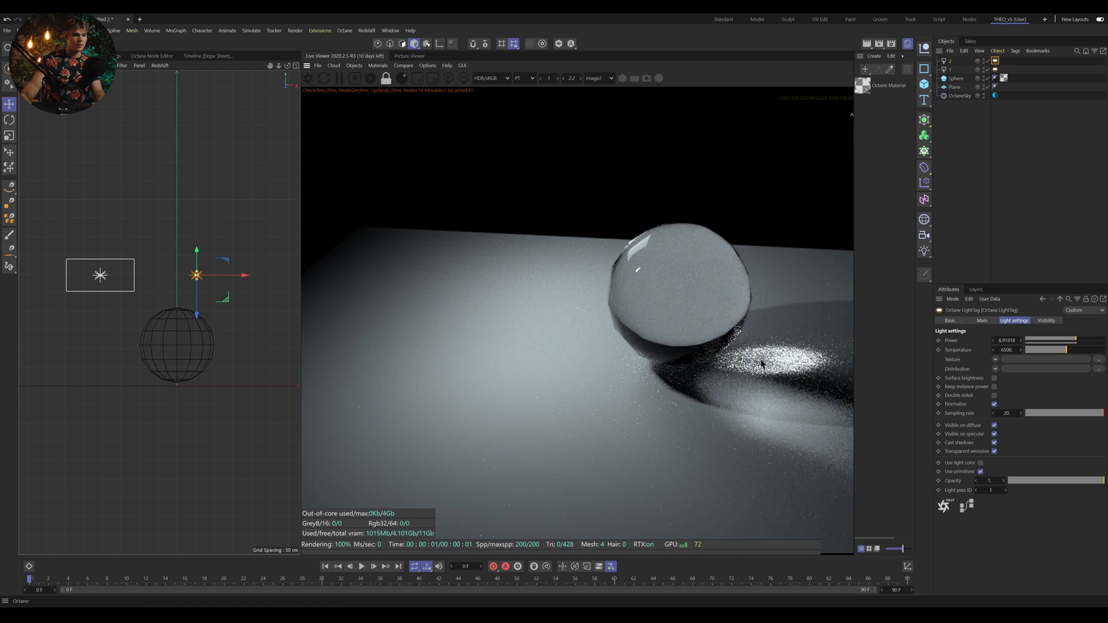
scroll(819, 370, "up", 4)
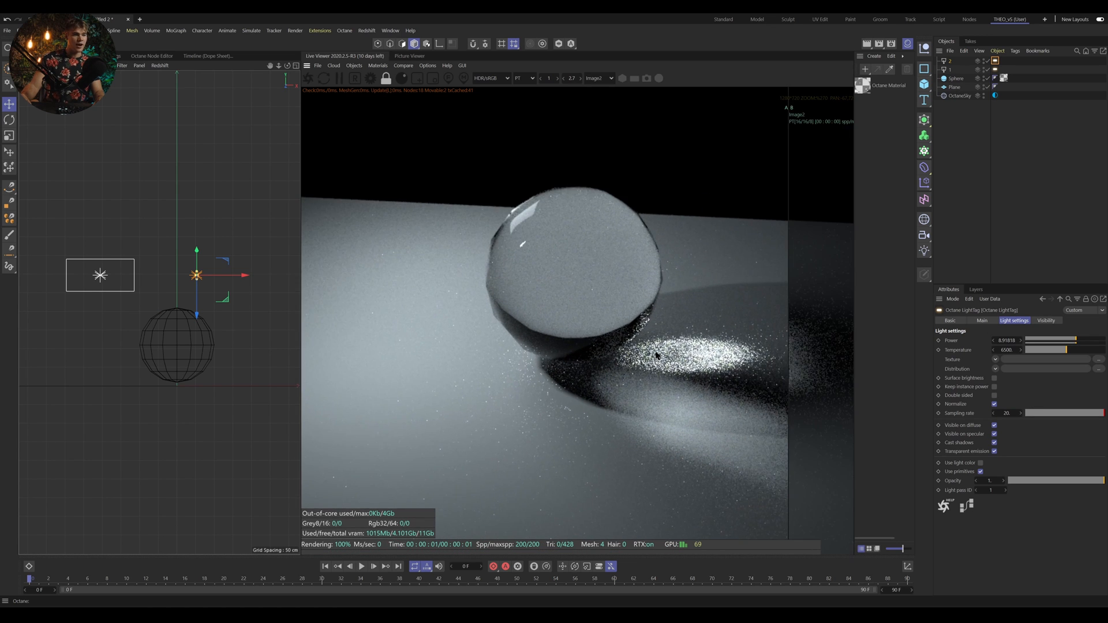
Try light 2's sampling rate at 50 and 100, and check the whole render.
double_click(1009, 413)
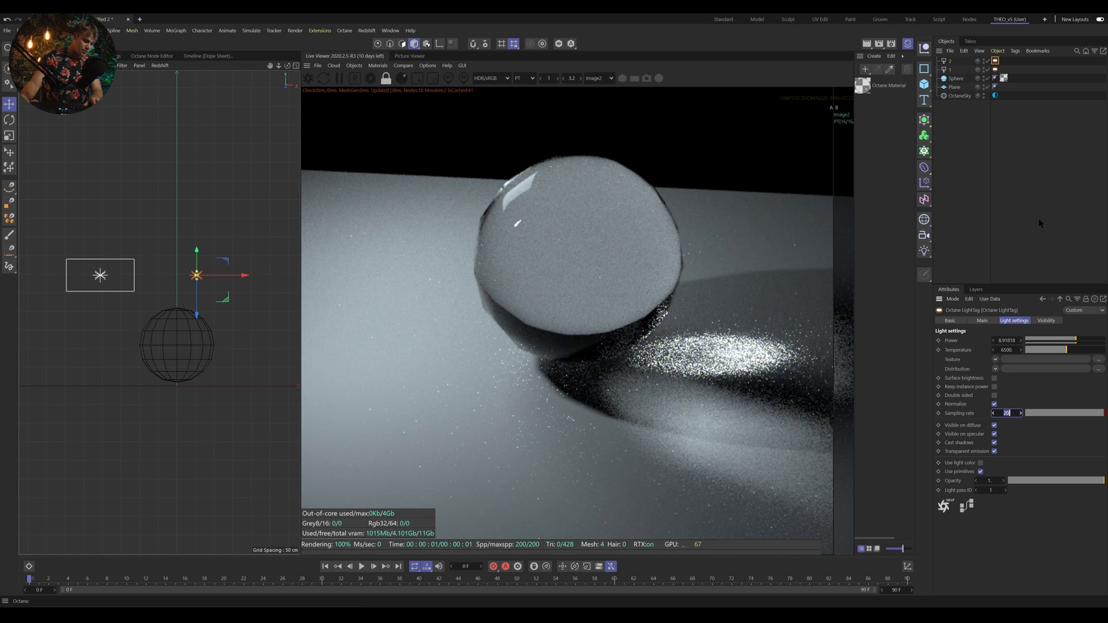
type("50")
left_click(1037, 389)
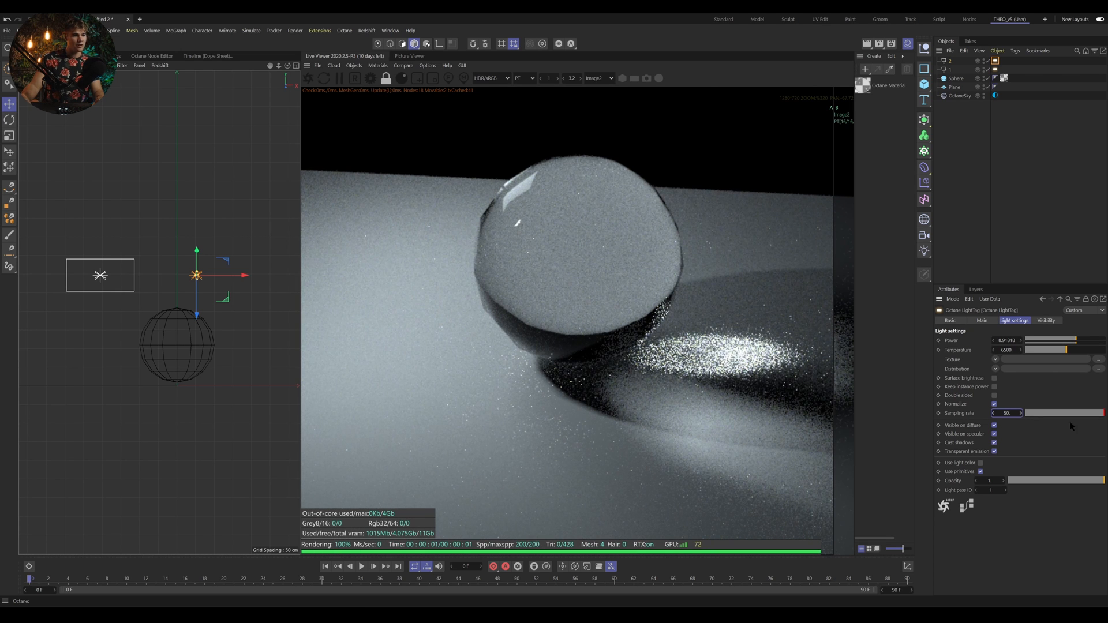
double_click(1009, 413)
type("100")
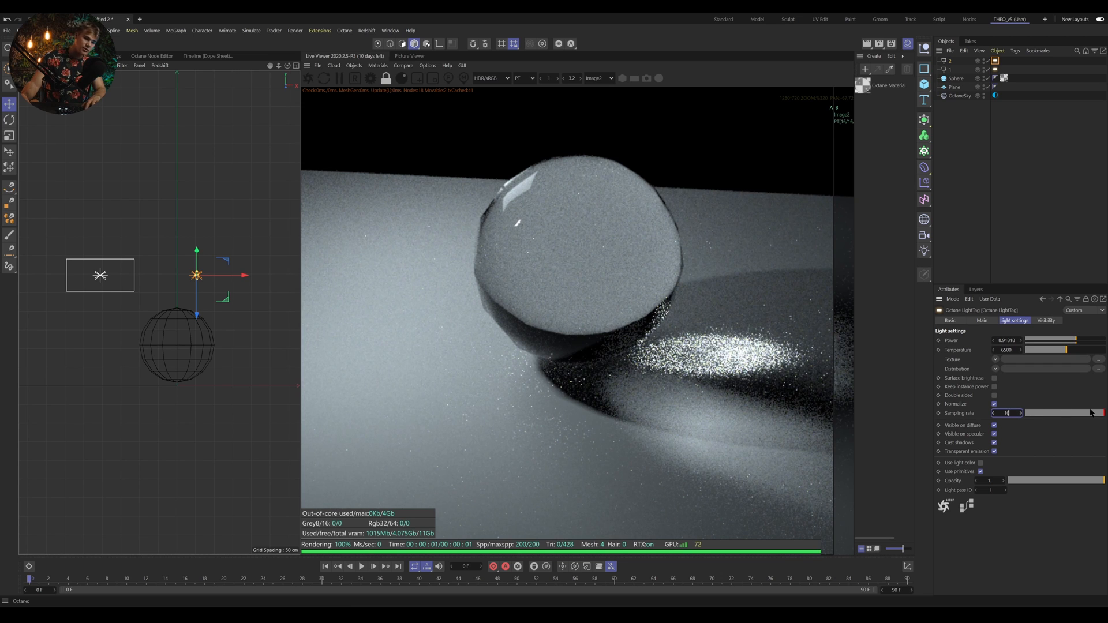
left_click(1076, 389)
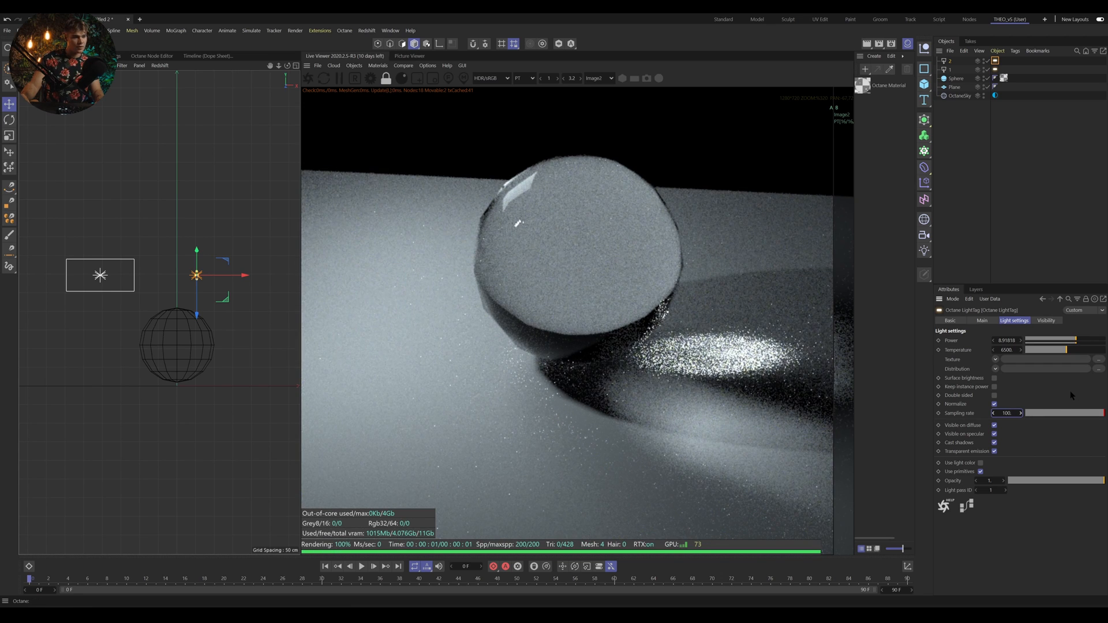
scroll(695, 359, "down", 5)
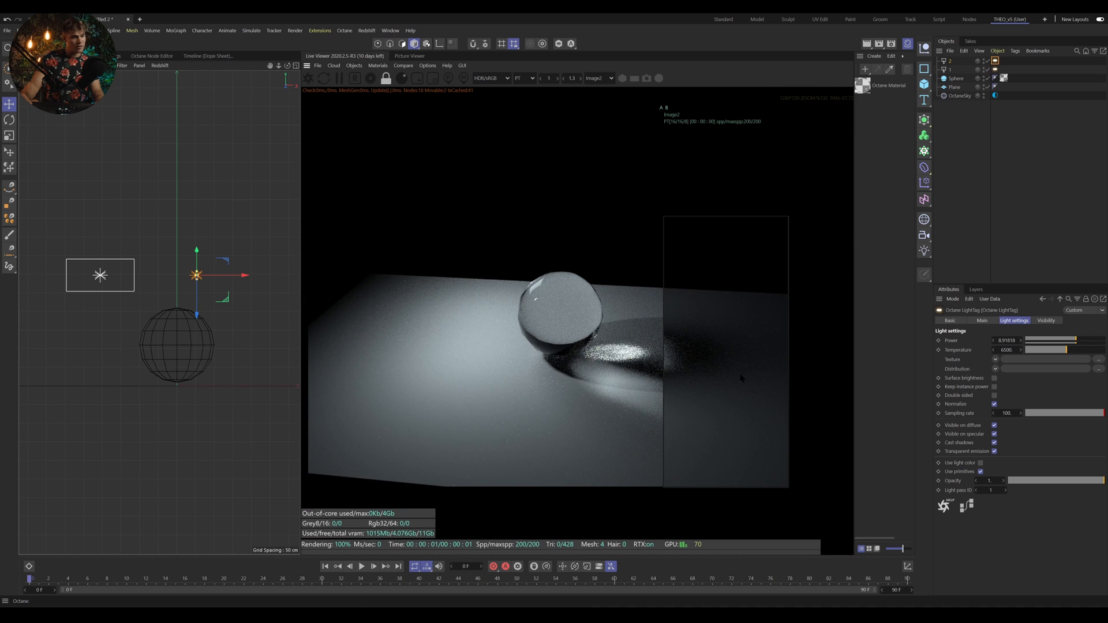
Try light 2's sampling rate at 200 and 700, and inspect the noise on the sphere, plane and caustics.
double_click(1007, 414)
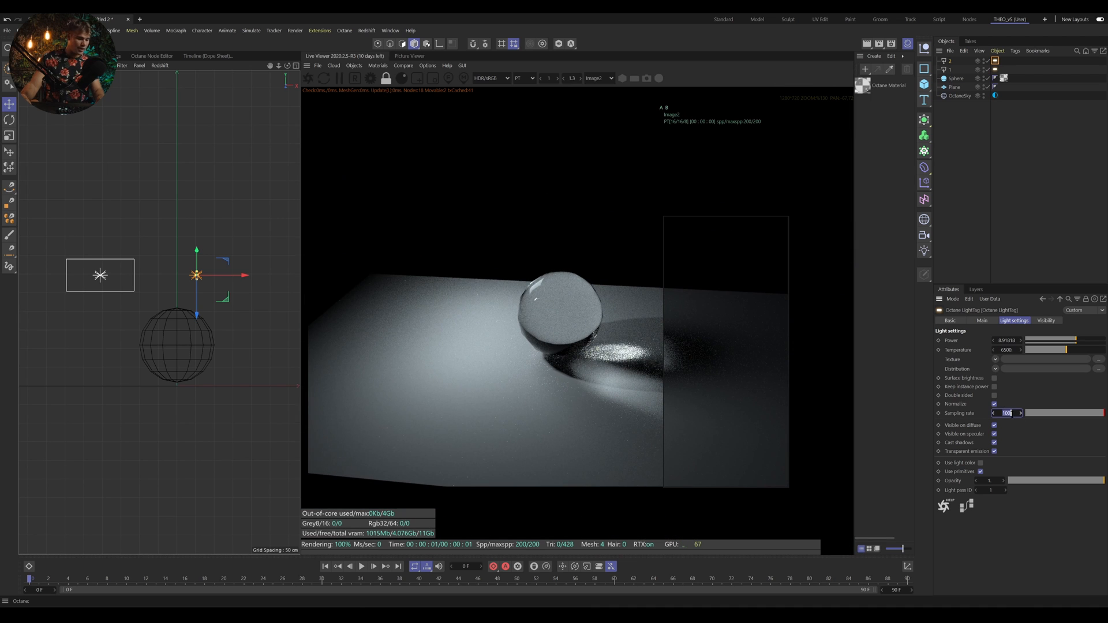
type("200")
left_click(1070, 396)
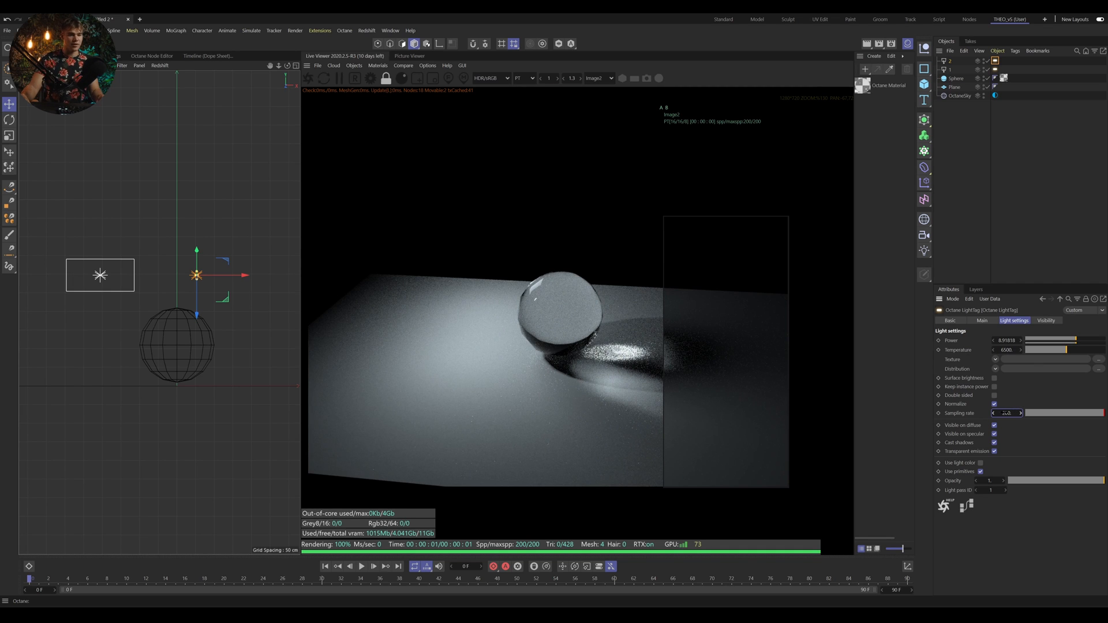
double_click(1003, 413)
type("700")
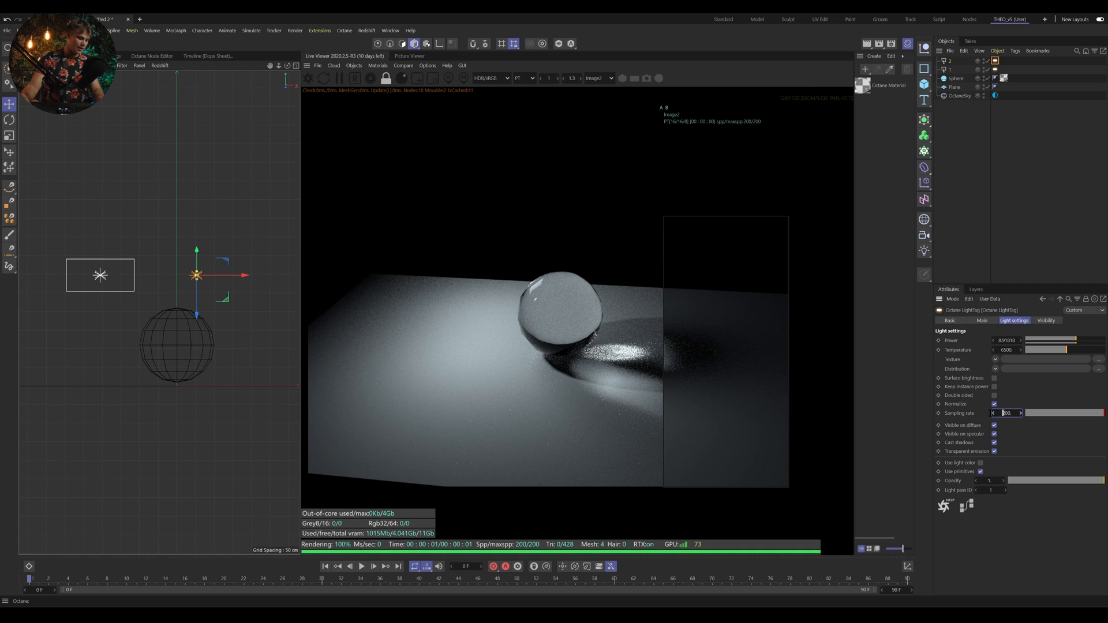
key("Return")
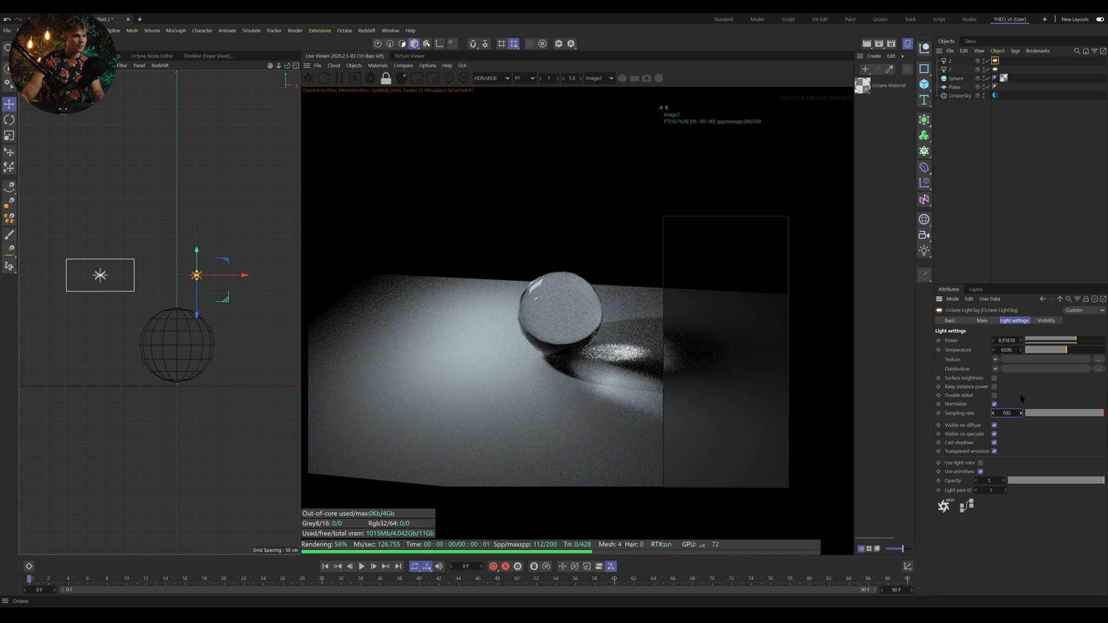
scroll(609, 325, "up", 10)
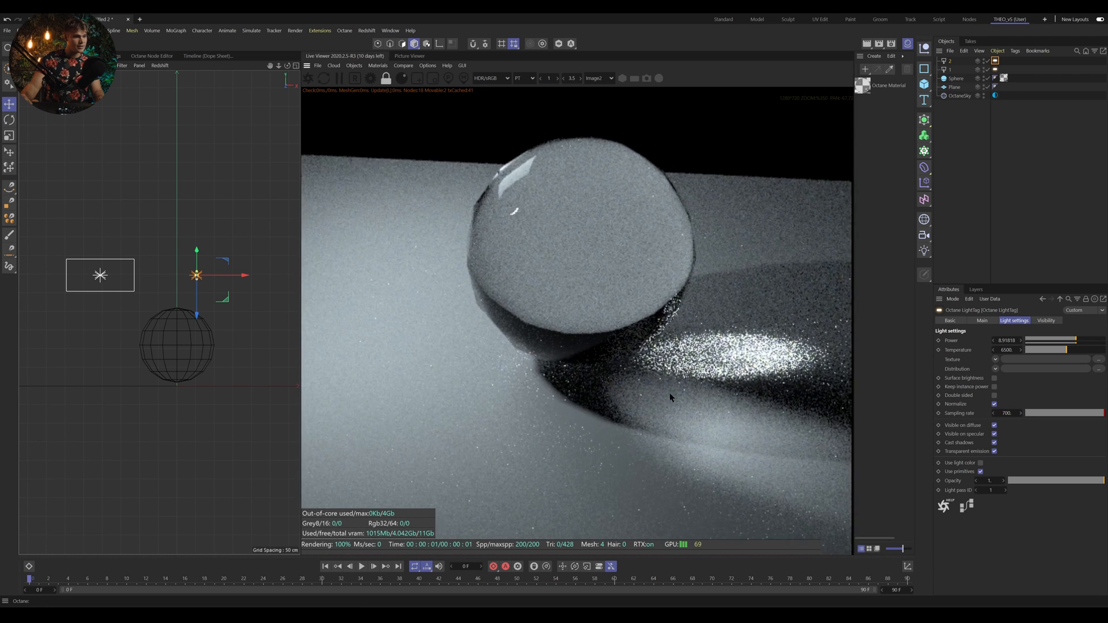
scroll(560, 327, "down", 6)
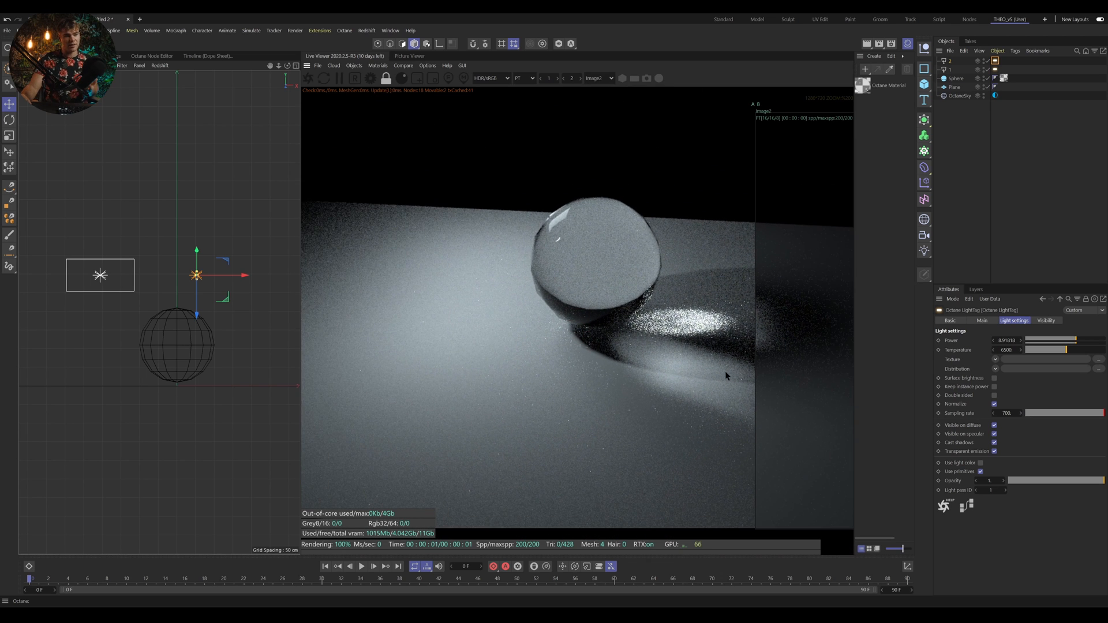
scroll(733, 375, "down", 2)
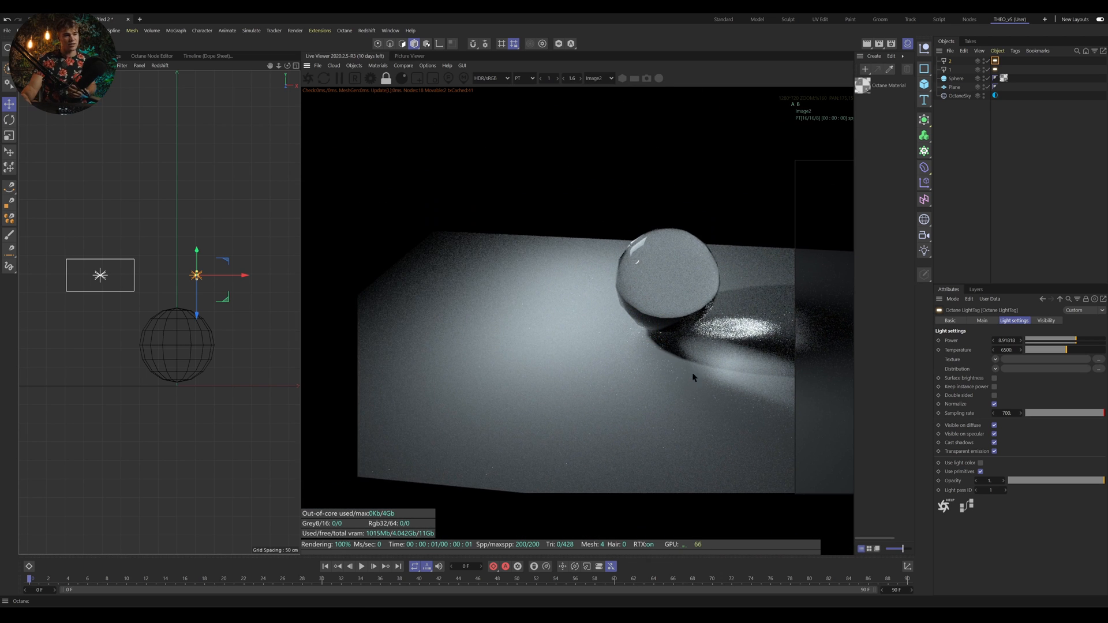
scroll(750, 375, "up", 4)
scroll(714, 371, "down", 2)
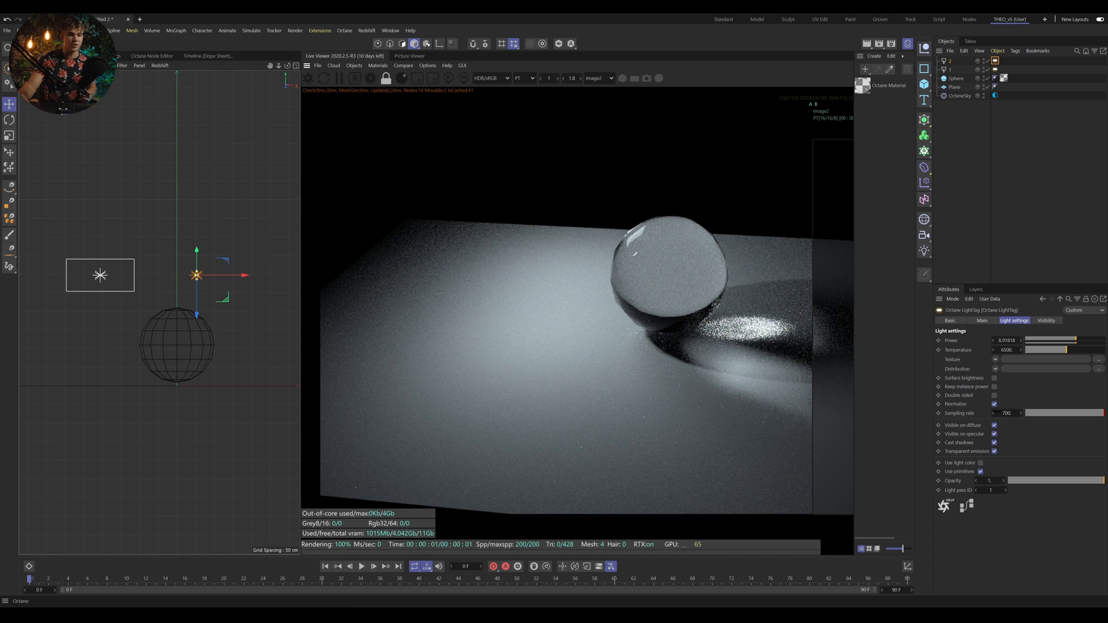
Set light 2's sampling rate to 200 and place the A/B divider across the caustics beside the sphere.
double_click(1006, 413)
type("299")
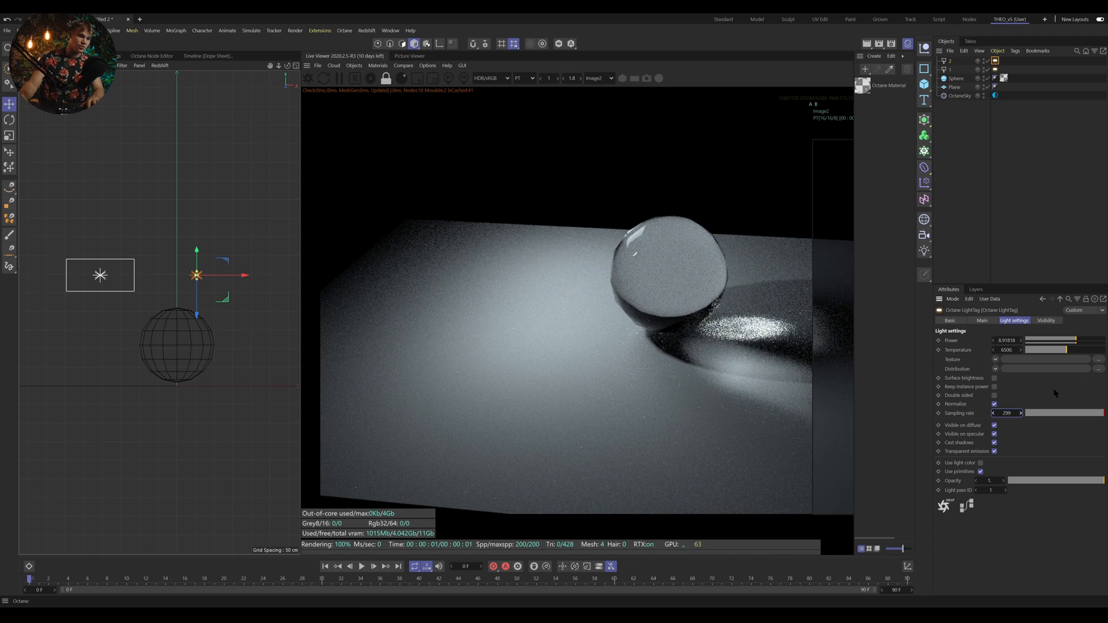
key("Return")
type("200")
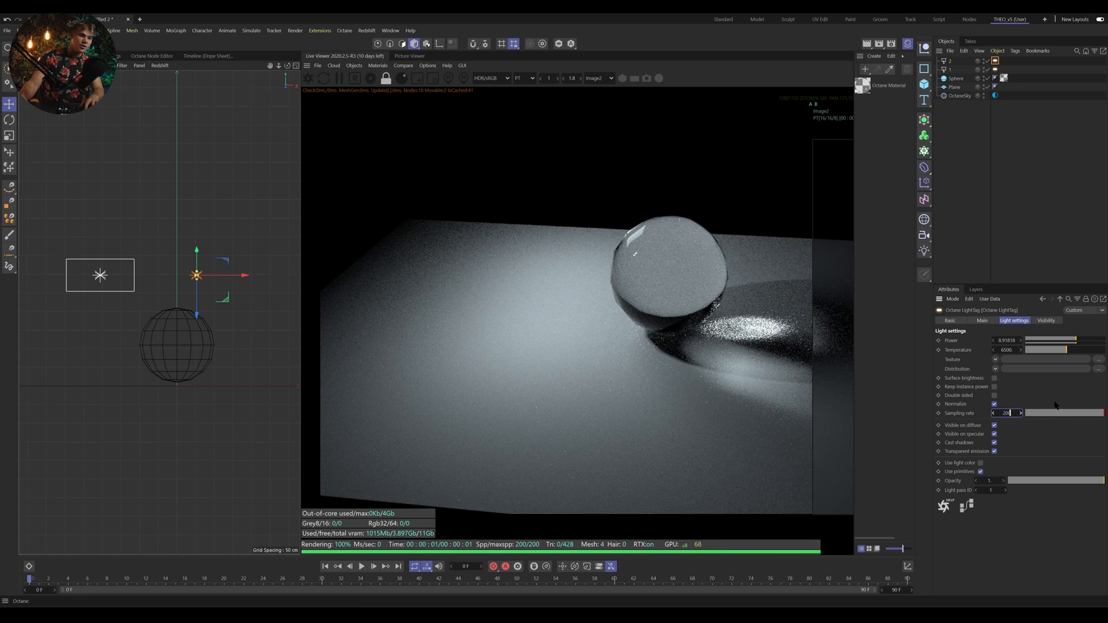
key("Return")
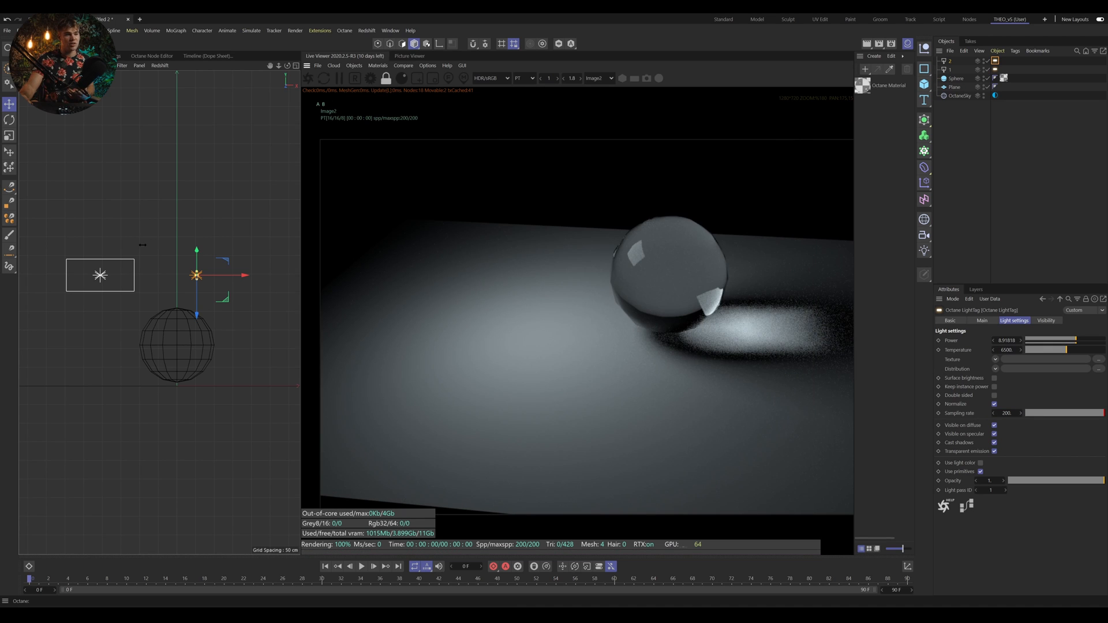
left_click_drag(142, 245, 775, 329)
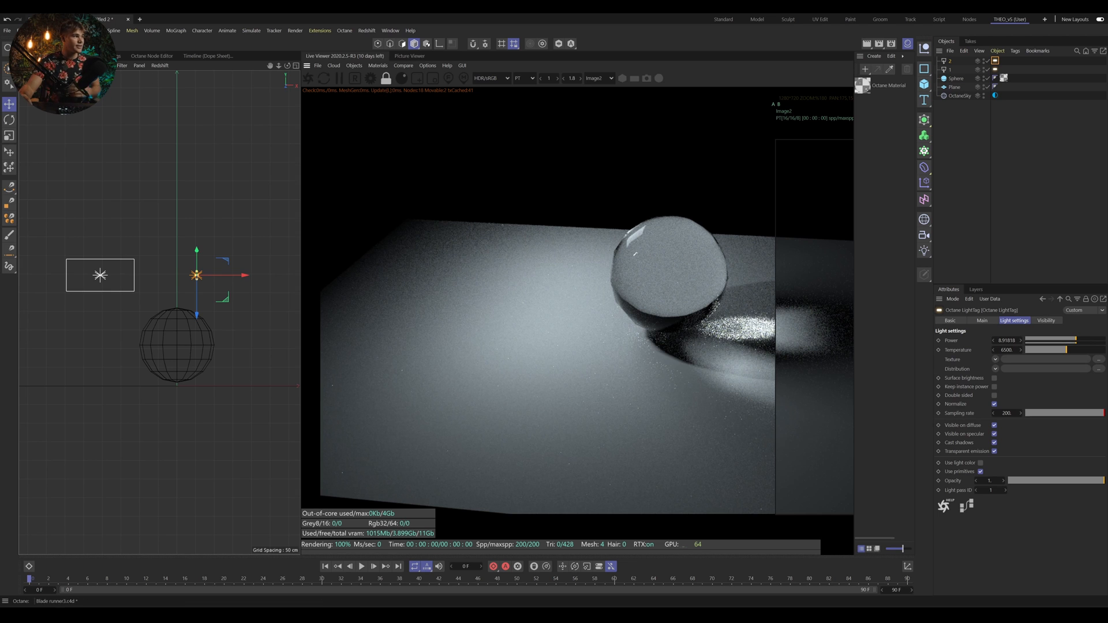
Switch to the Blade runner project with the tree, grass and KEY and FILL lights.
left_click(55, 20)
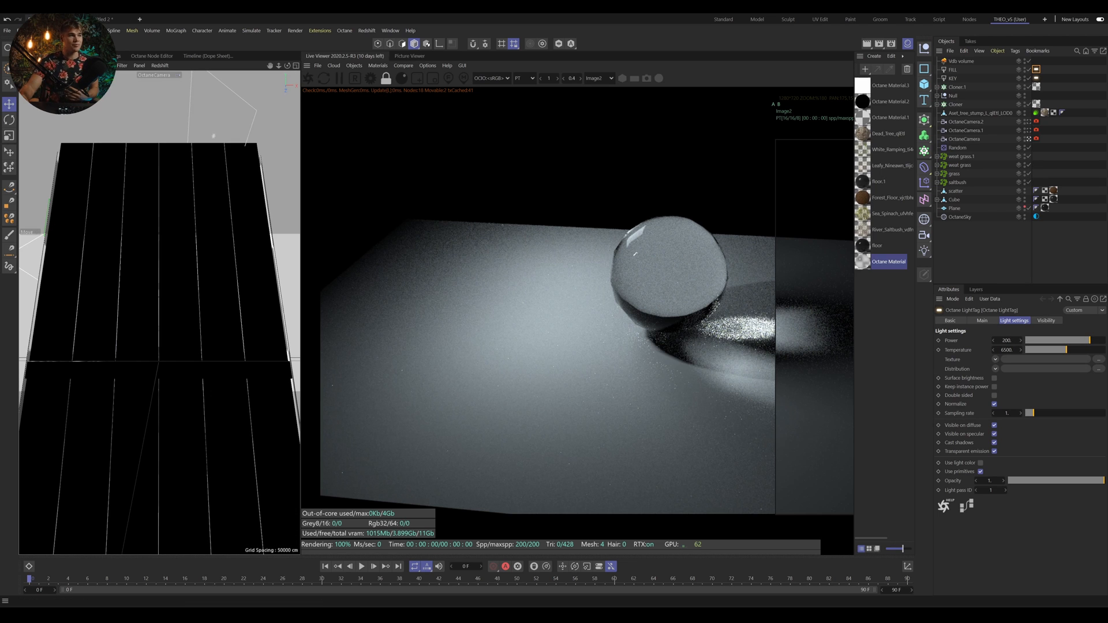
scroll(652, 326, "down", 5)
scroll(654, 327, "up", 4)
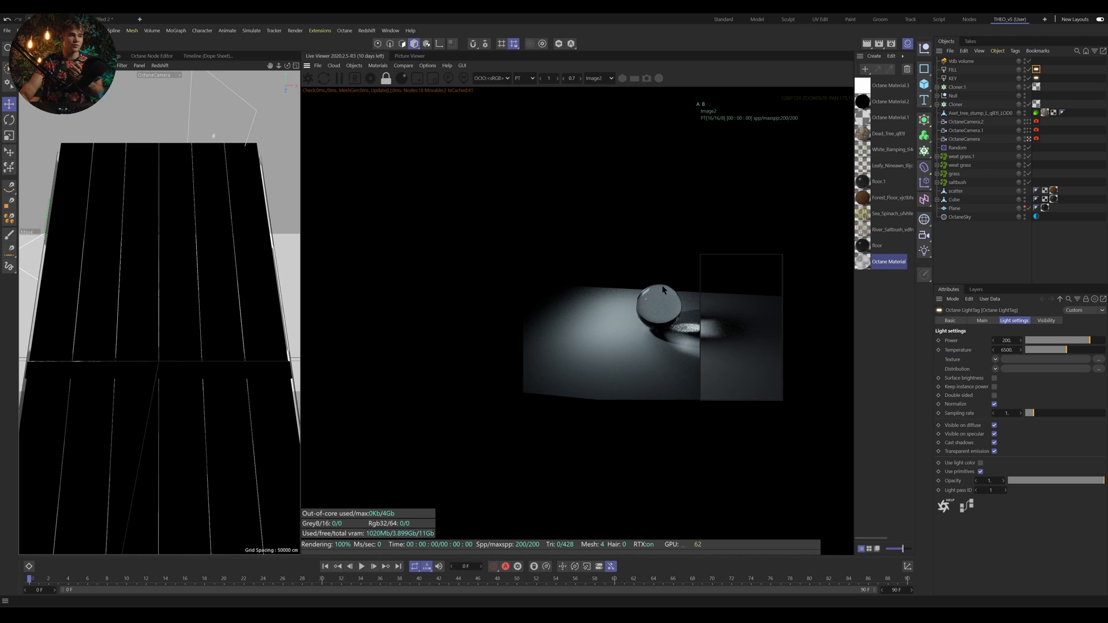
scroll(679, 292, "up", 2)
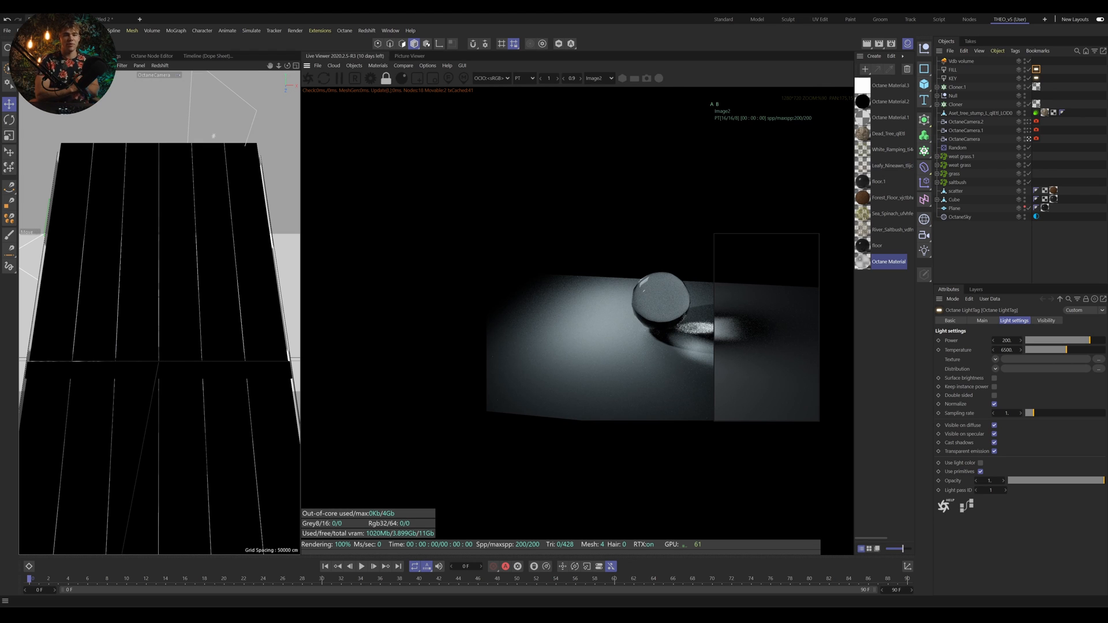
Disable the A/B comparison in the Live Viewer and render the tree scene live.
left_click(403, 66)
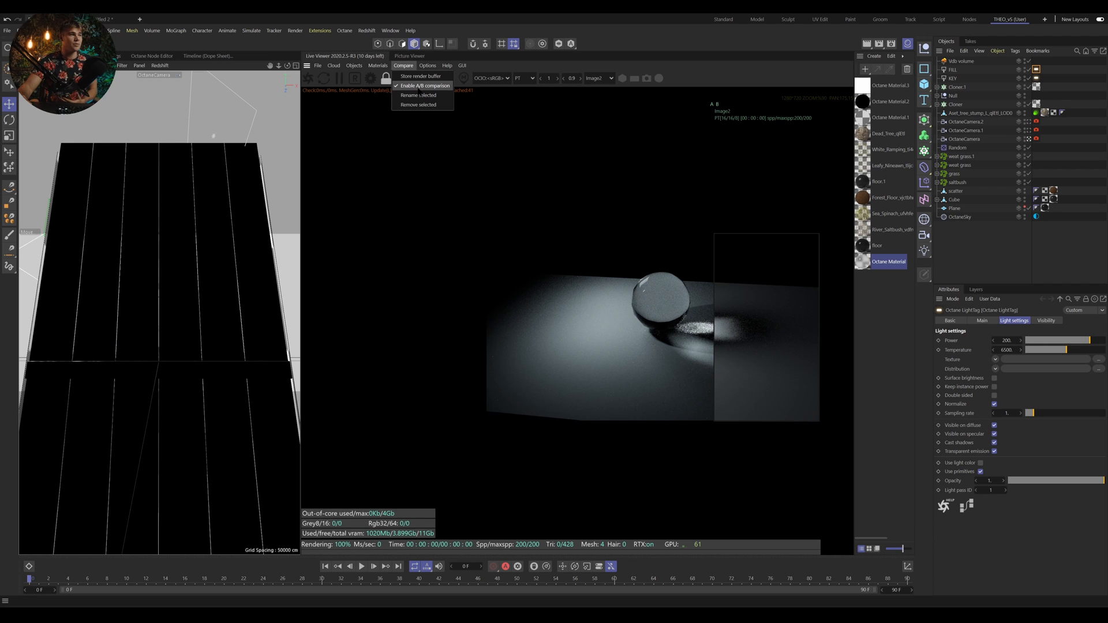
left_click(421, 85)
left_click(309, 78)
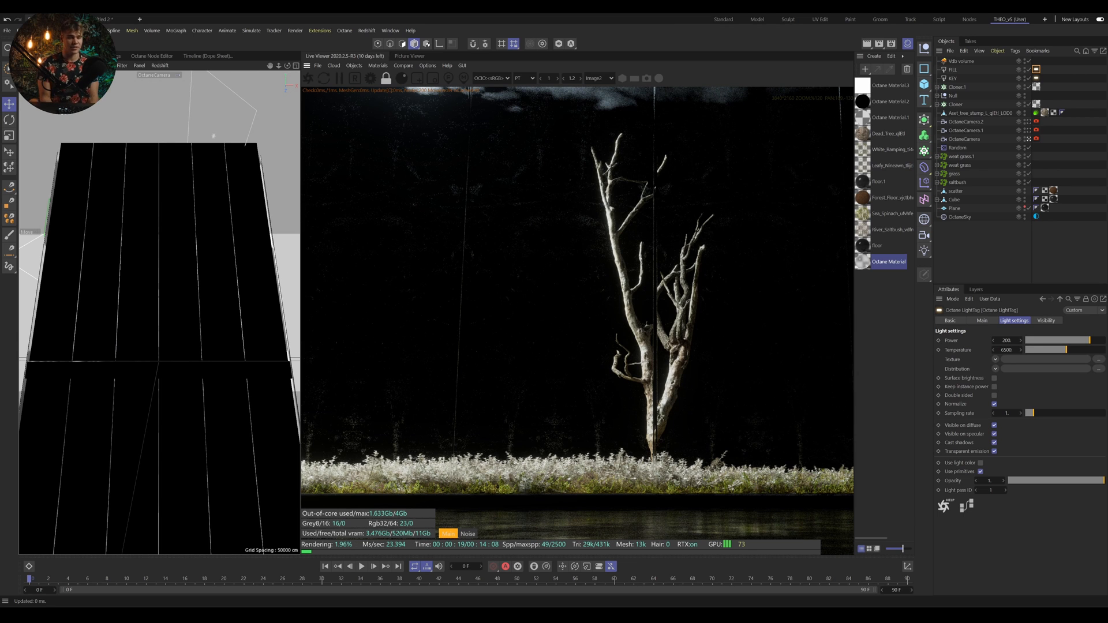
scroll(658, 262, "down", 6)
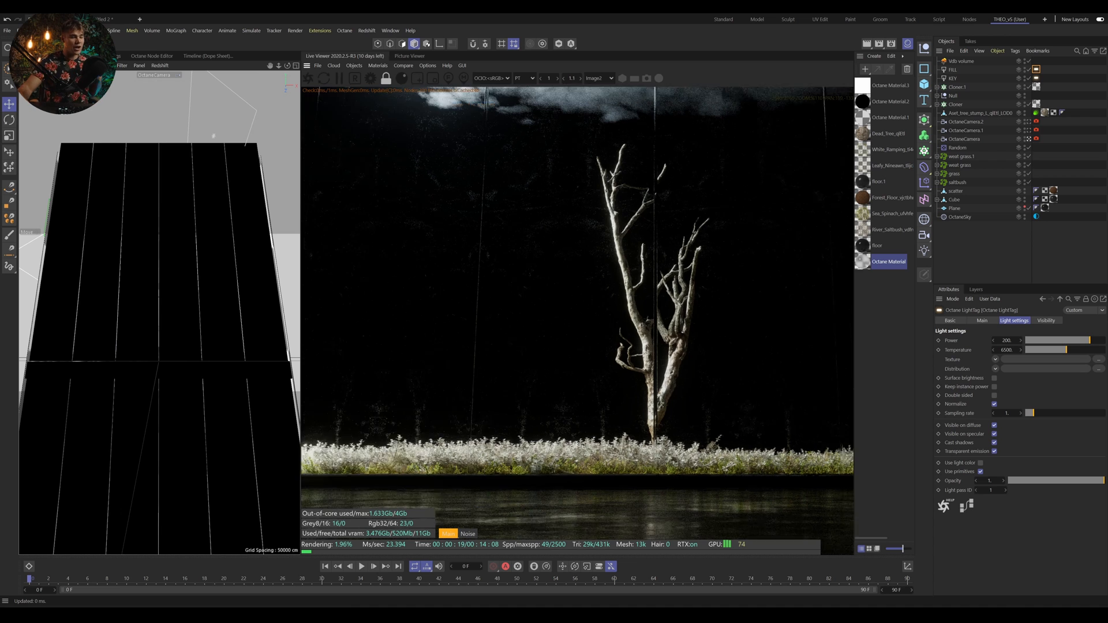
Open the floor material's node graph and bring its floor node fully into view.
double_click(875, 248)
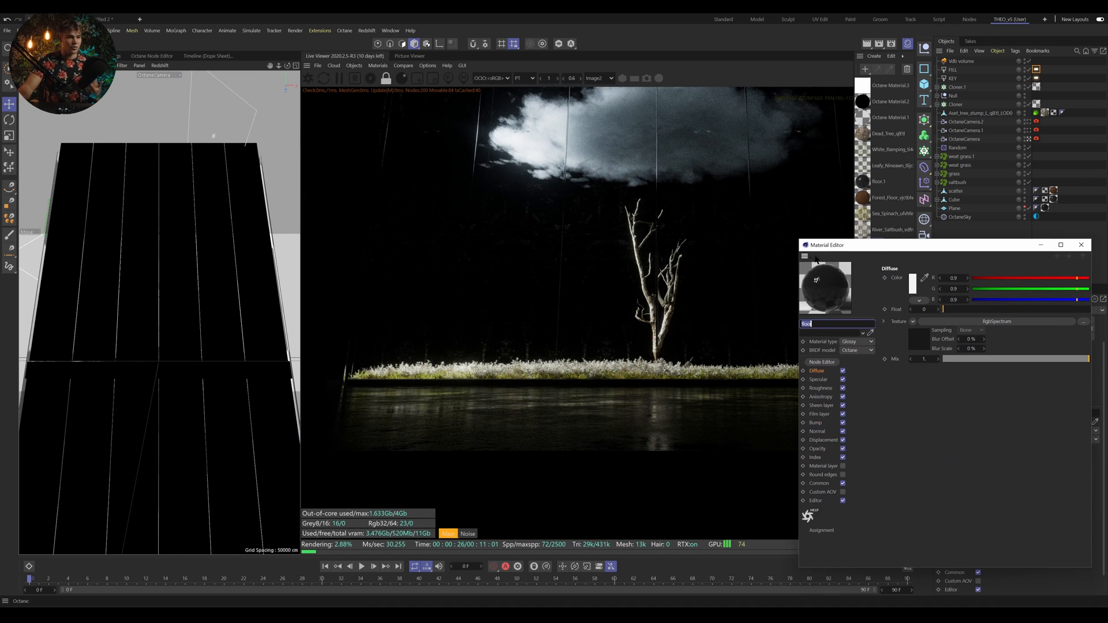
left_click(824, 362)
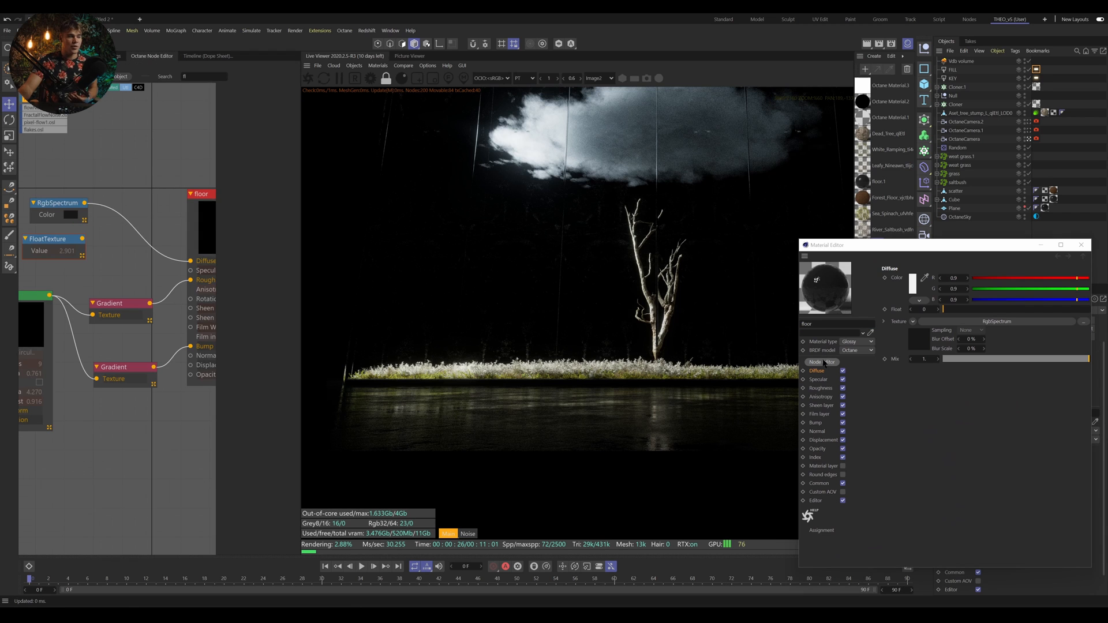
left_click(1081, 245)
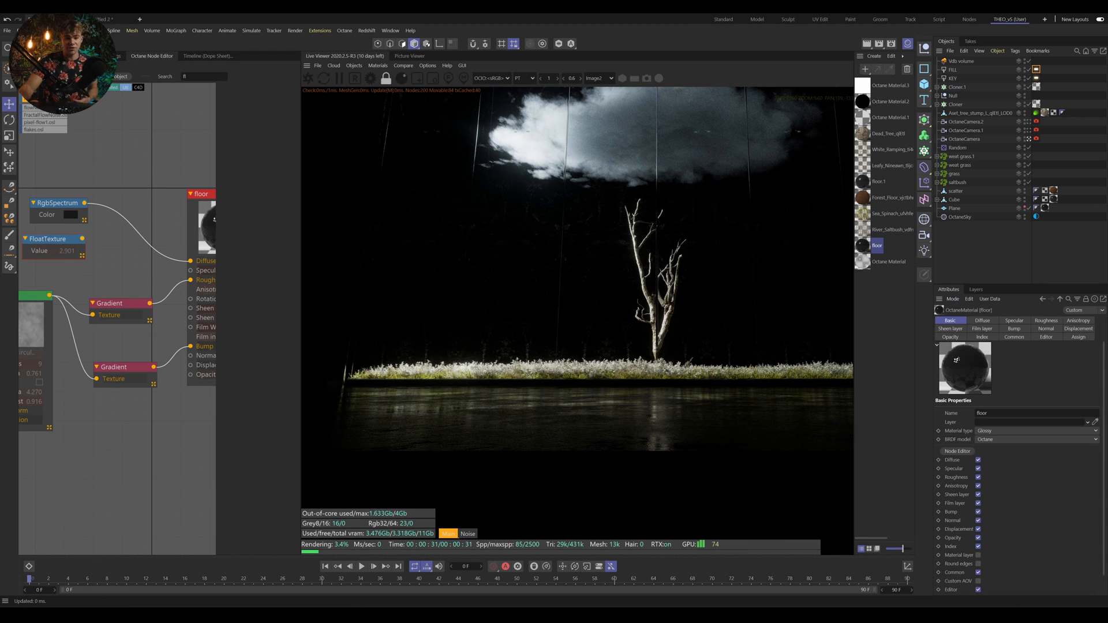
middle_click_drag(178, 198, 123, 194)
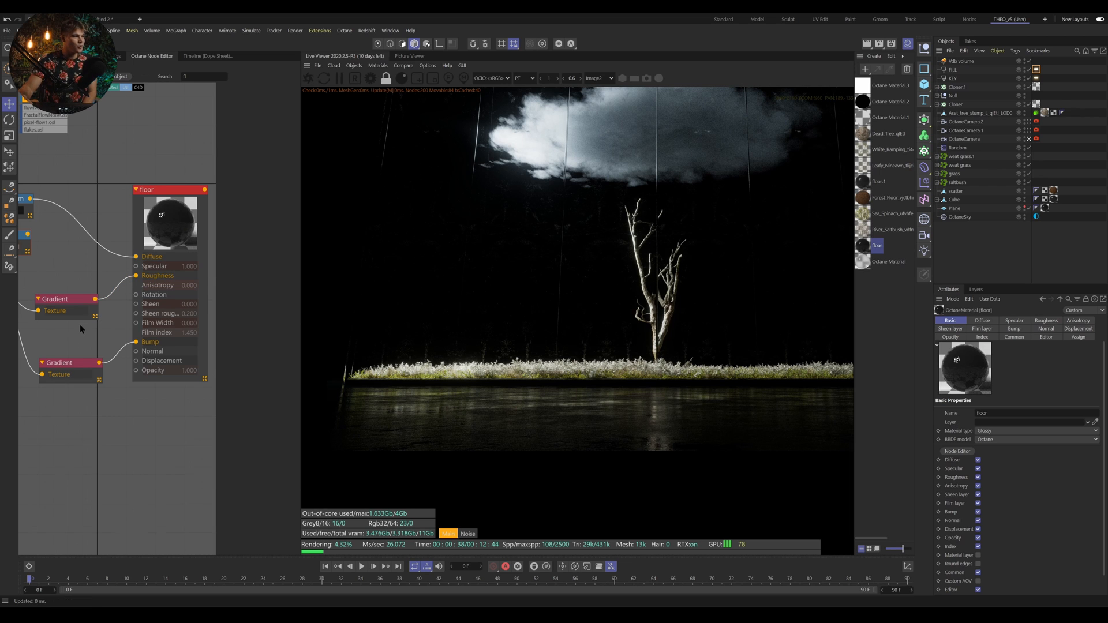
Reposition the two Gradient nodes feeding the floor material's Roughness and Bump inputs.
middle_click_drag(73, 356, 101, 347)
left_click_drag(100, 348, 87, 361)
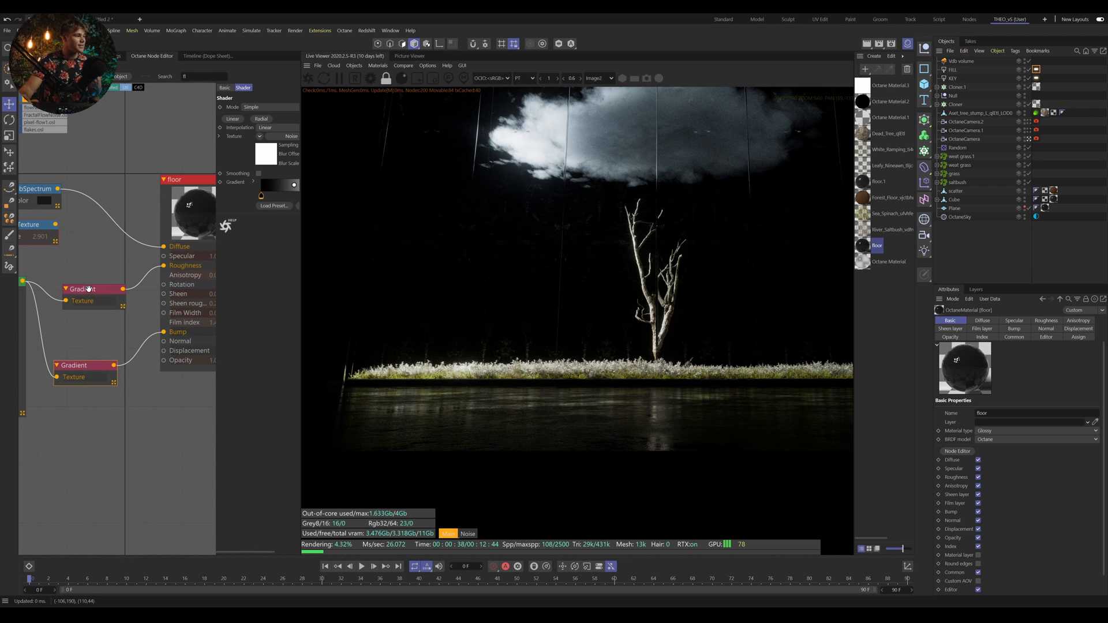
left_click_drag(88, 290, 84, 305)
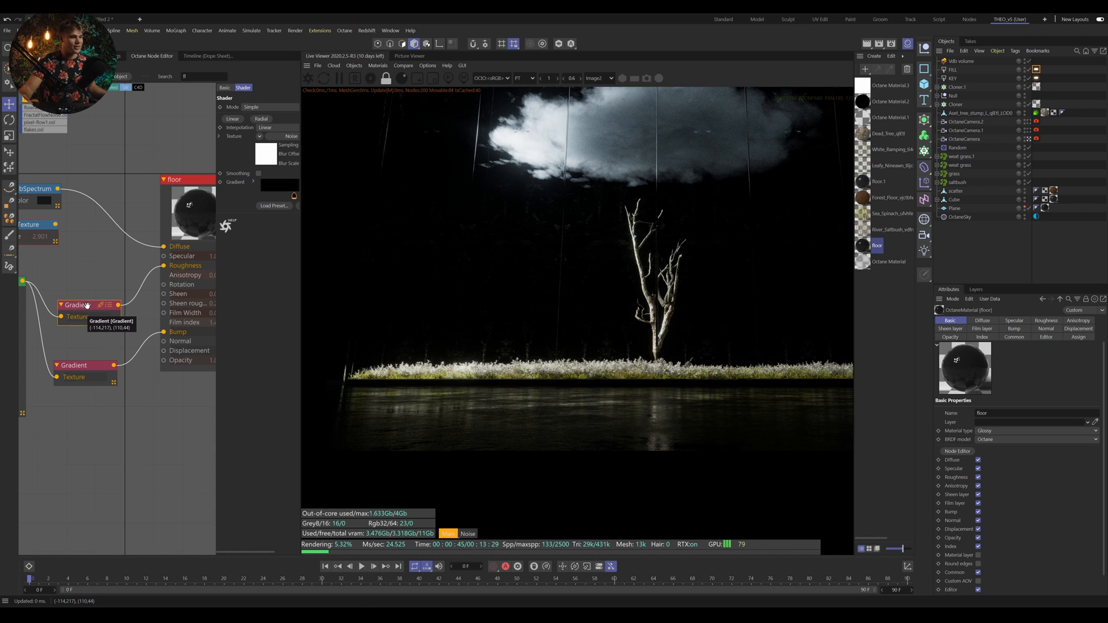
Disconnect both Gradient nodes from the floor material's Roughness and Bump inputs.
middle_click_drag(109, 261, 68, 257)
left_click_drag(136, 201, 167, 202)
middle_click_drag(116, 300, 94, 299)
left_click_drag(131, 262, 118, 323)
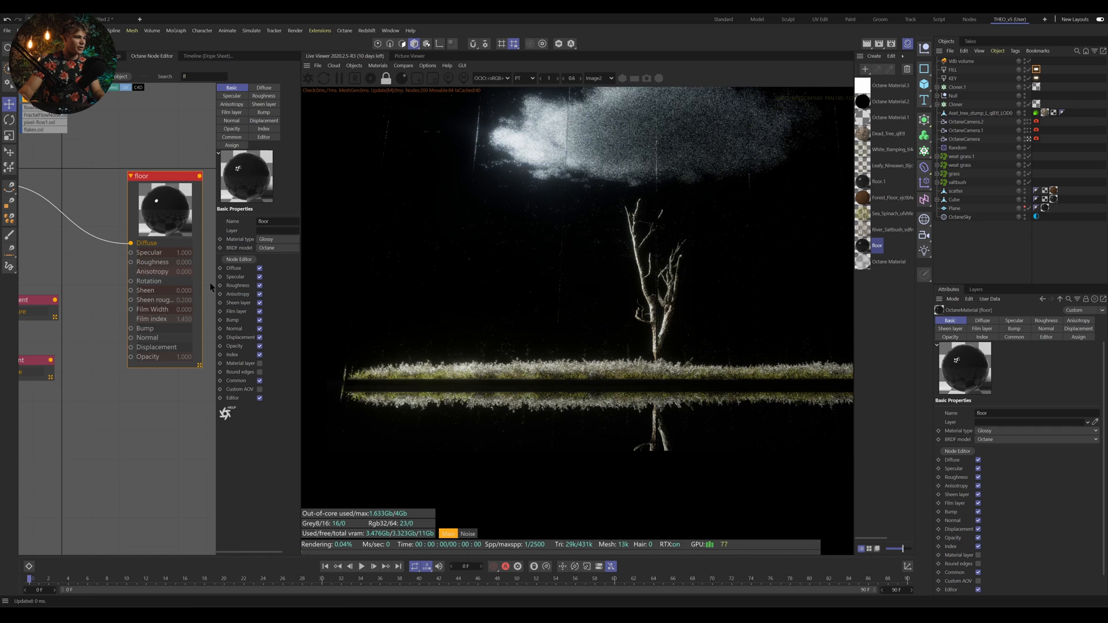
left_click(96, 288)
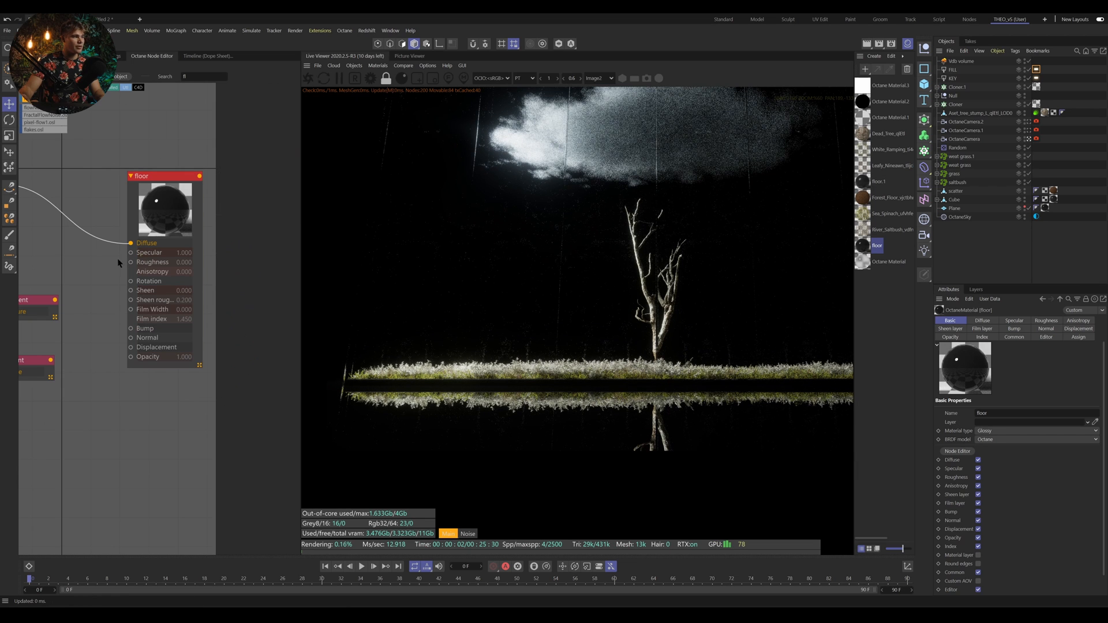
Try the floor's diffuse RgbSpectrum colour at a brightness of 99% and then 36%.
scroll(95, 188, "down", 3)
middle_click_drag(94, 188, 158, 218)
left_click(78, 215)
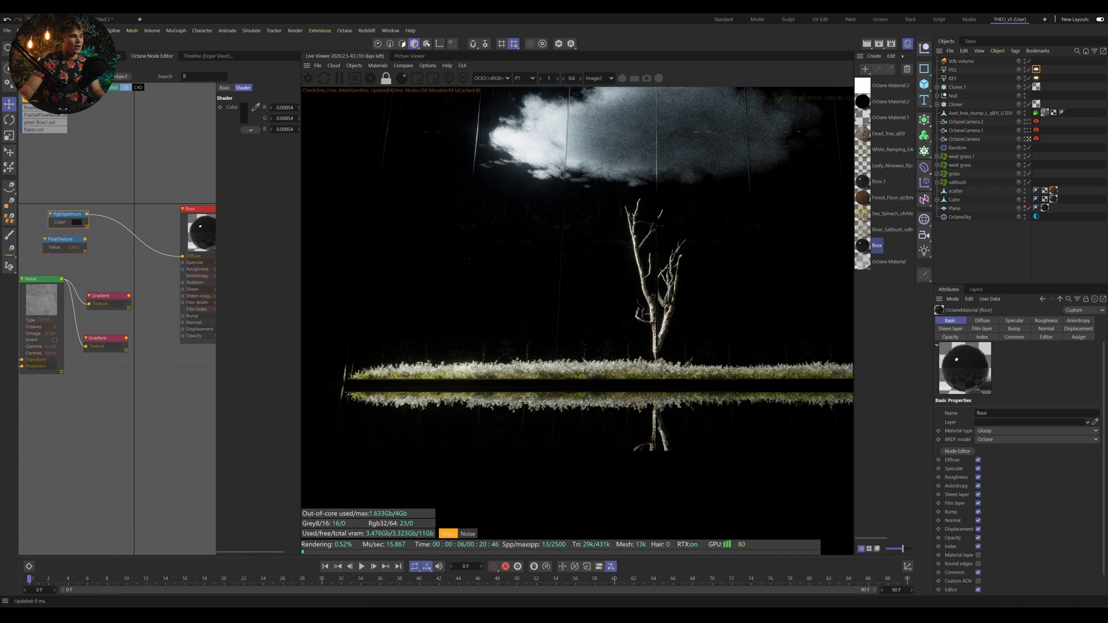
scroll(577, 260, "down", 3)
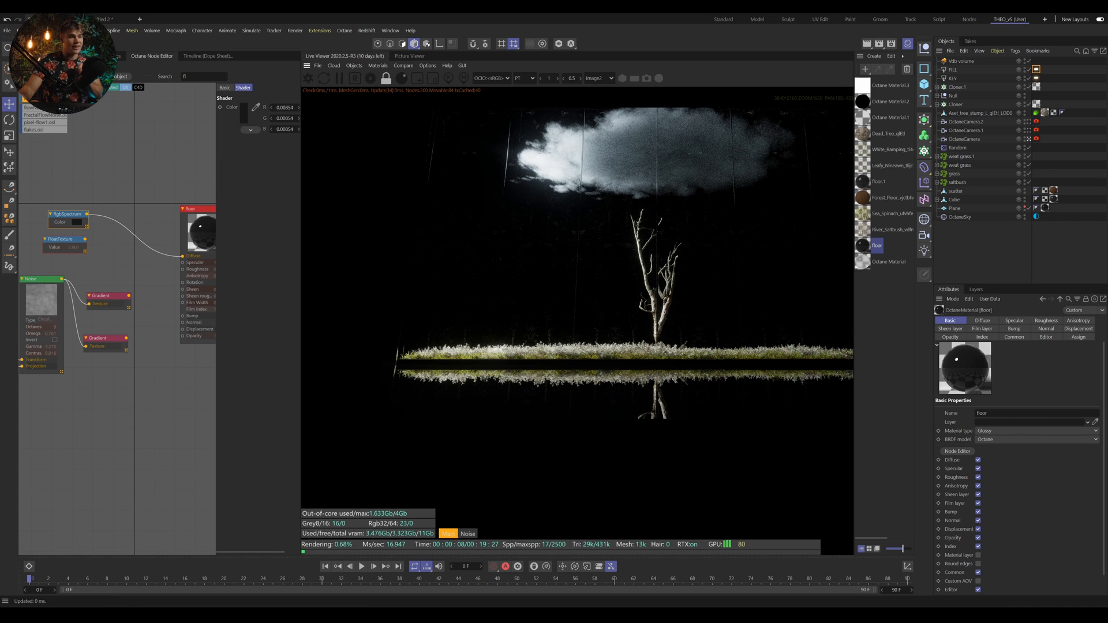
left_click(246, 118)
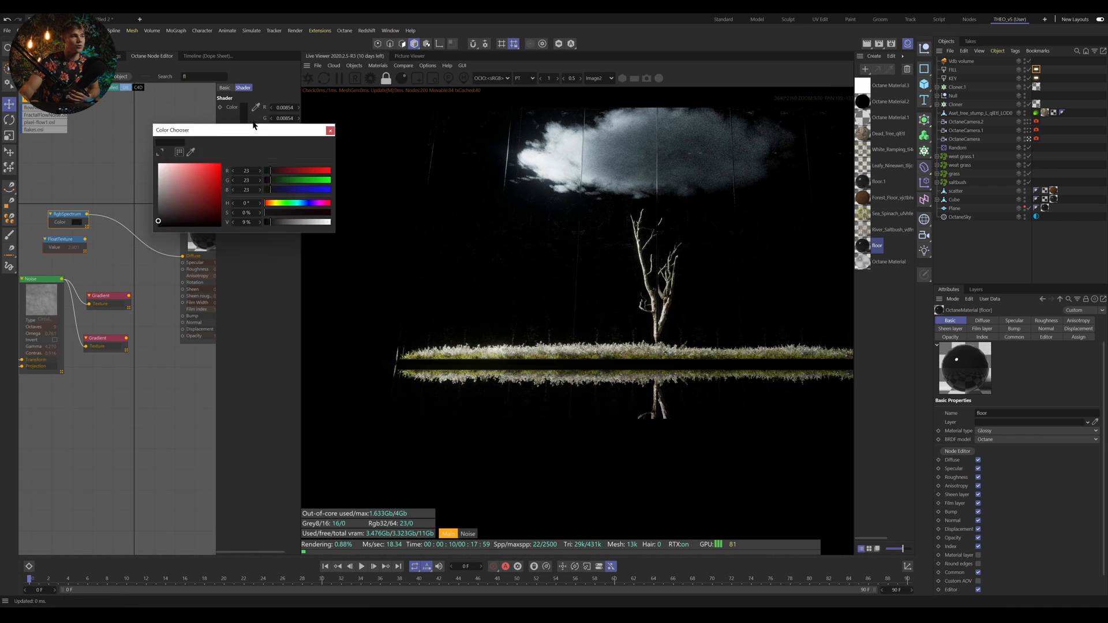
left_click_drag(287, 224, 331, 222)
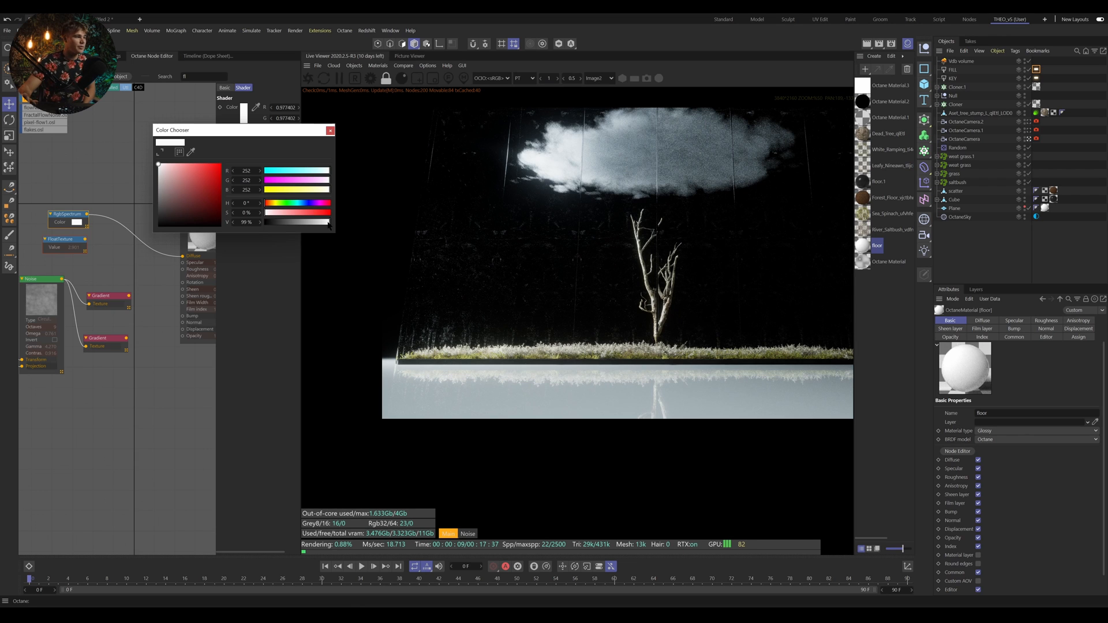
left_click_drag(328, 224, 289, 222)
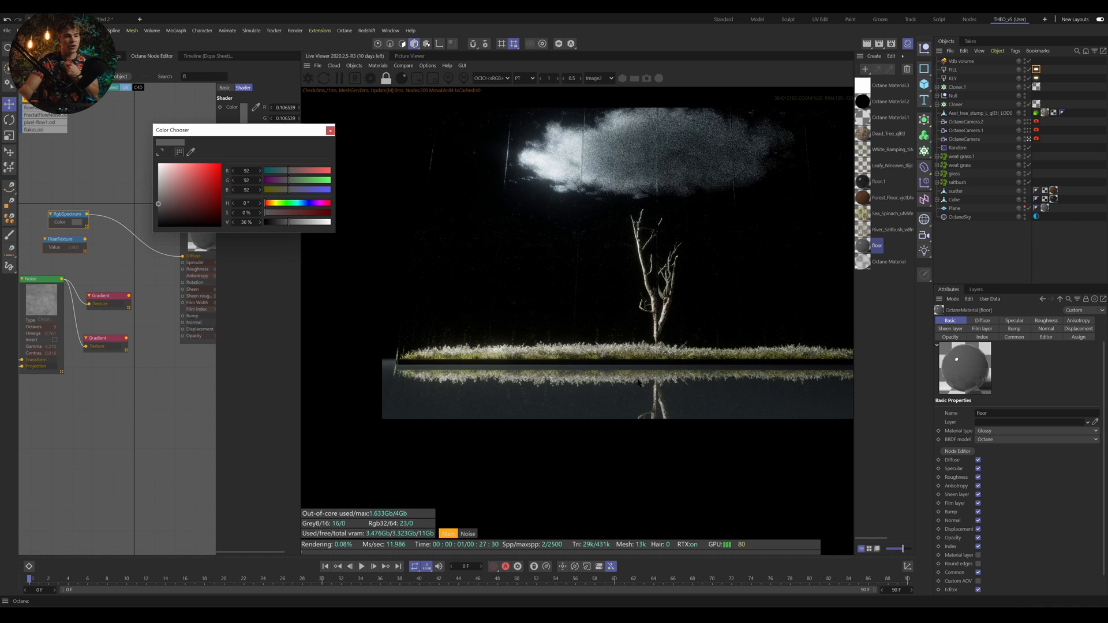
left_click(330, 131)
Inspect the floor's reflection up close and darken its diffuse RgbSpectrum colour to 8% brightness (RGB 20, 20, 20).
scroll(659, 484, "up", 3)
scroll(659, 484, "up", 2)
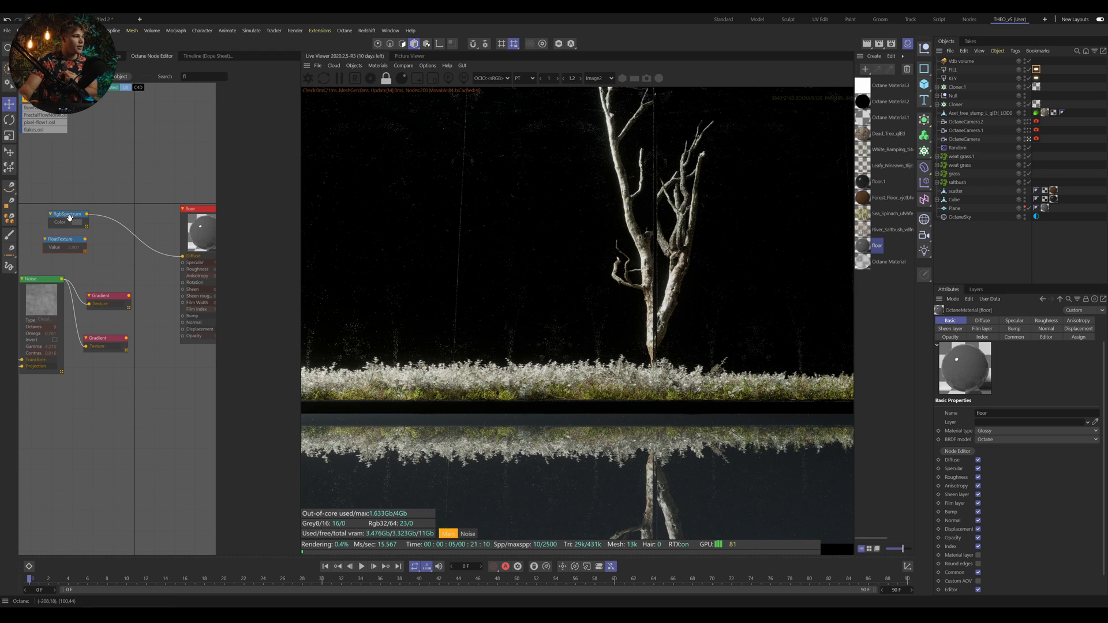
middle_click_drag(658, 456, 658, 350)
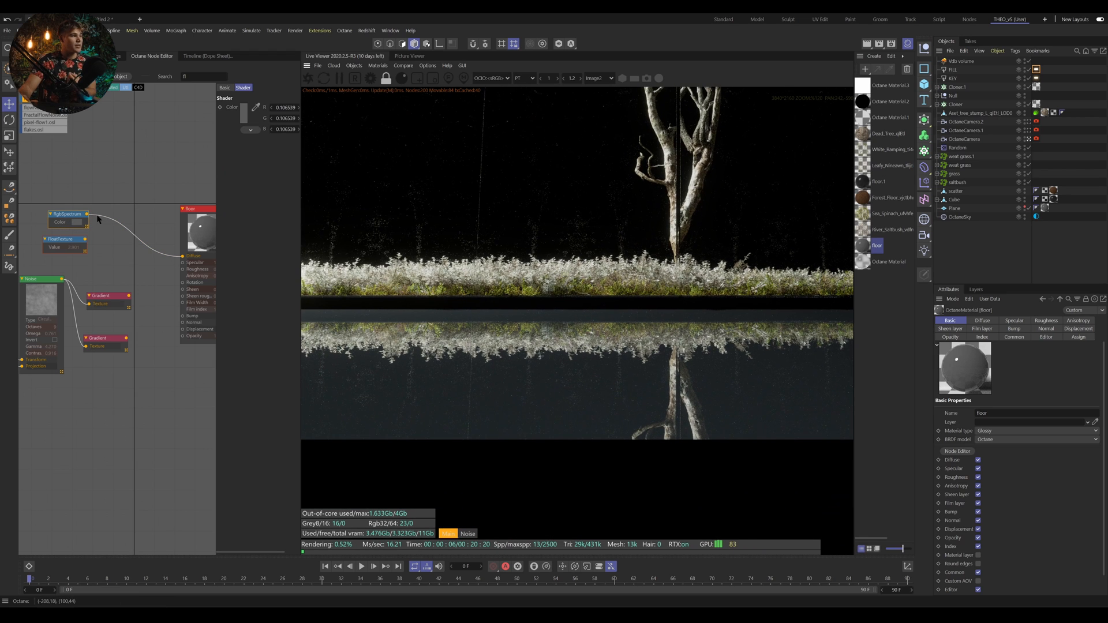
left_click(245, 118)
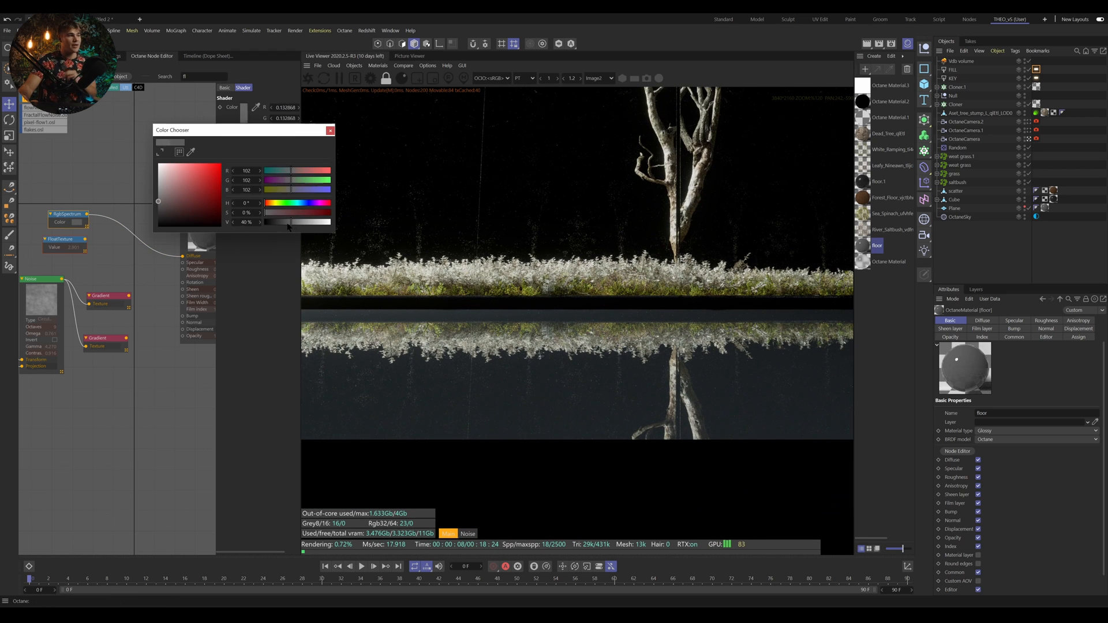
left_click_drag(288, 222, 275, 231)
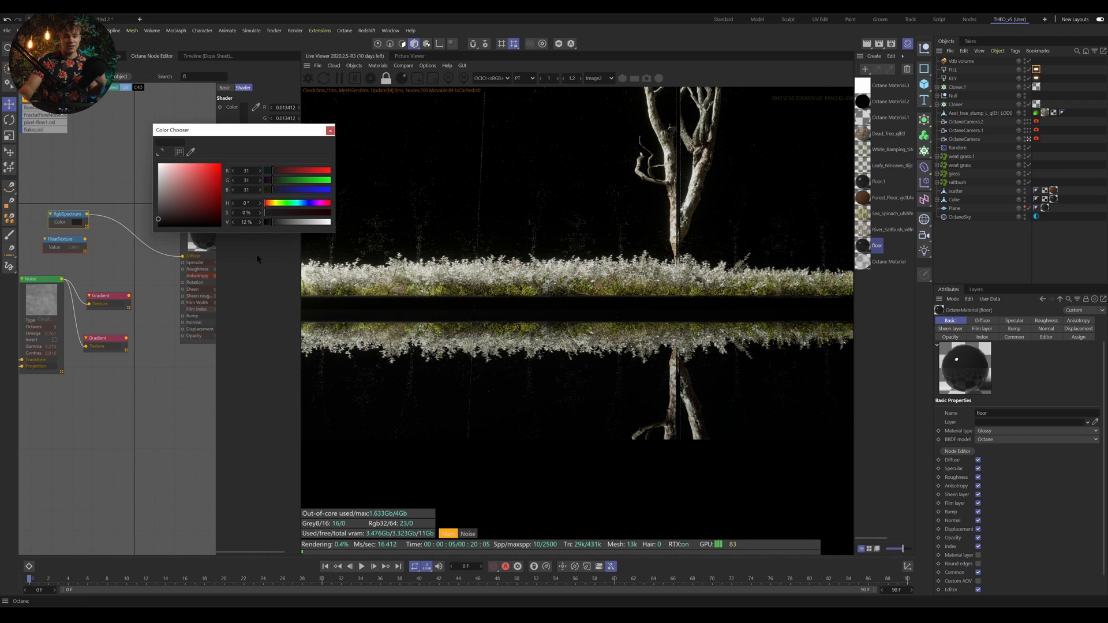
left_click(272, 225)
left_click_drag(272, 225, 270, 224)
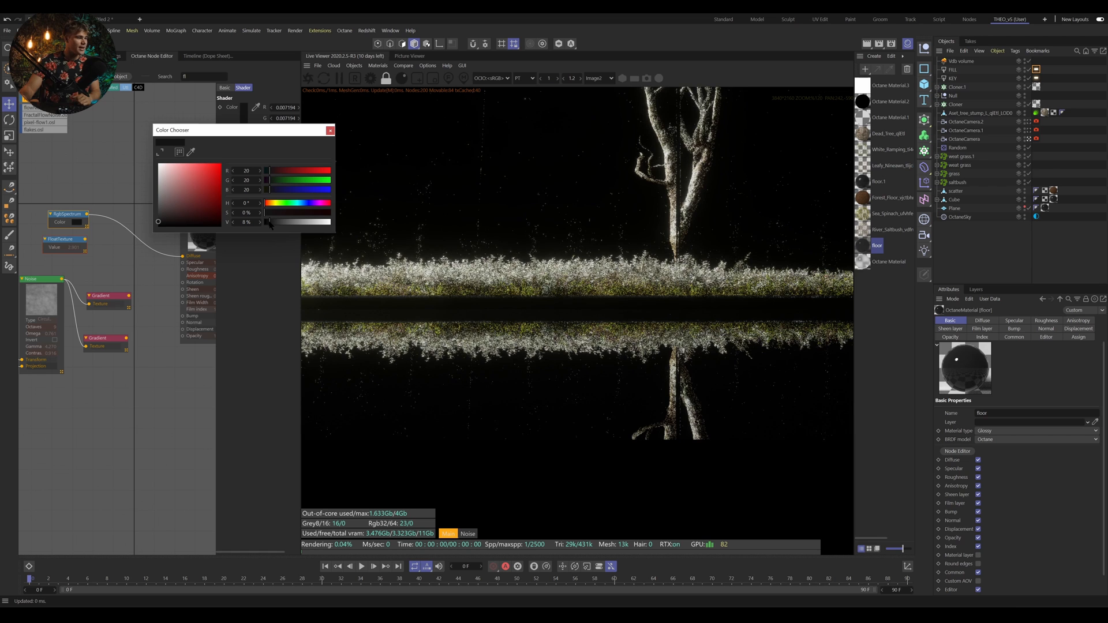
left_click(330, 131)
Reconnect the lower Gradient node to the floor material's Bump input and the upper Gradient node to its Roughness input.
scroll(546, 222, "down", 4)
middle_click_drag(547, 220, 525, 394)
scroll(524, 394, "down", 3)
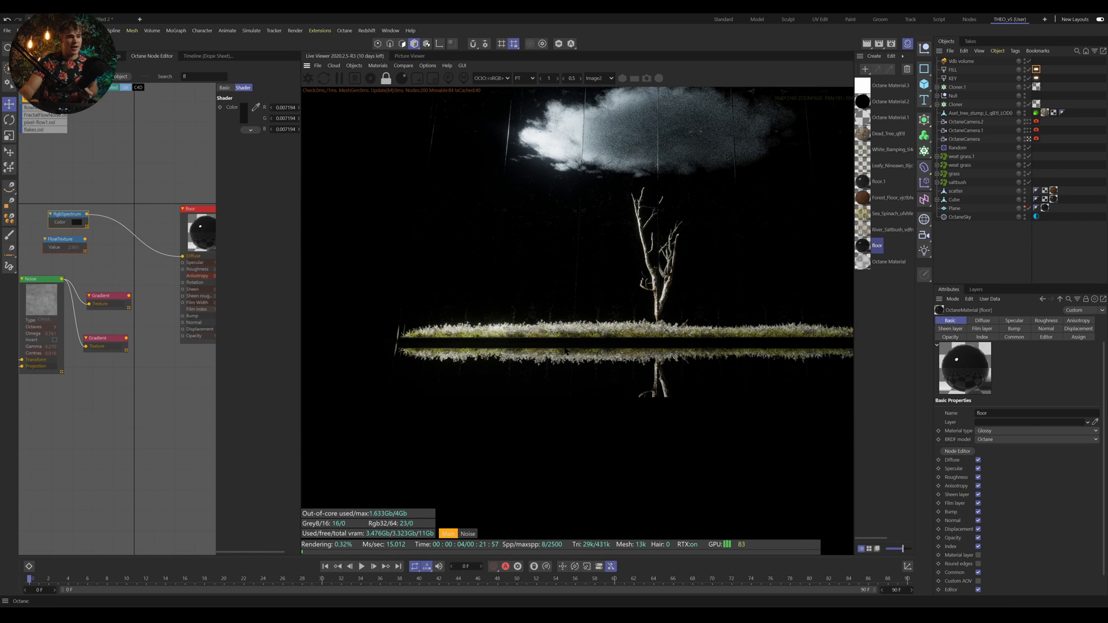
scroll(575, 356, "up", 2)
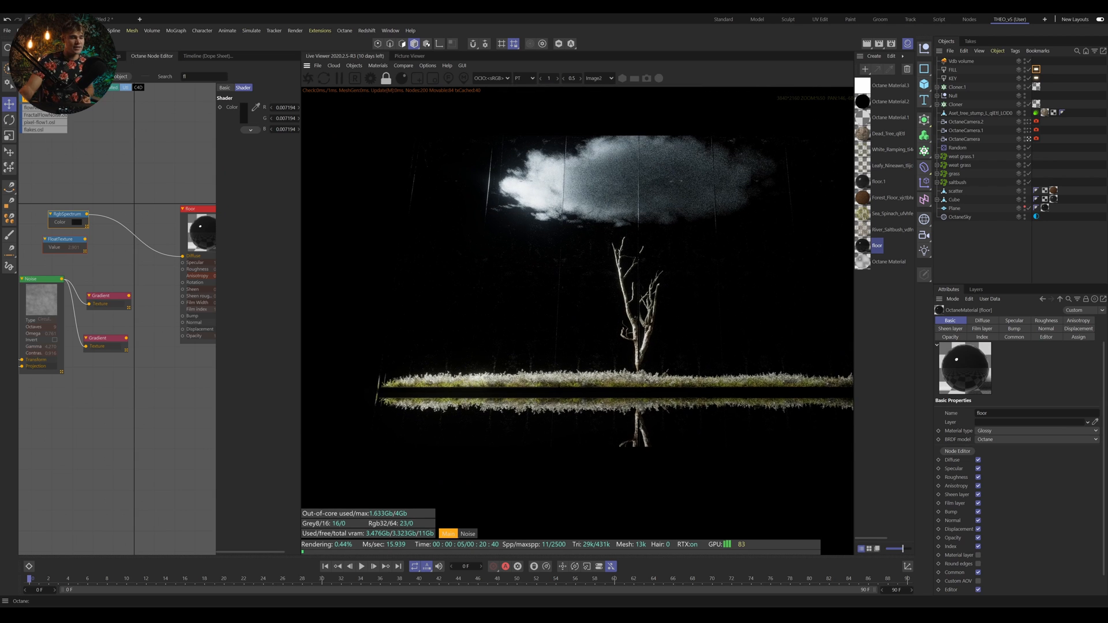
left_click(110, 303)
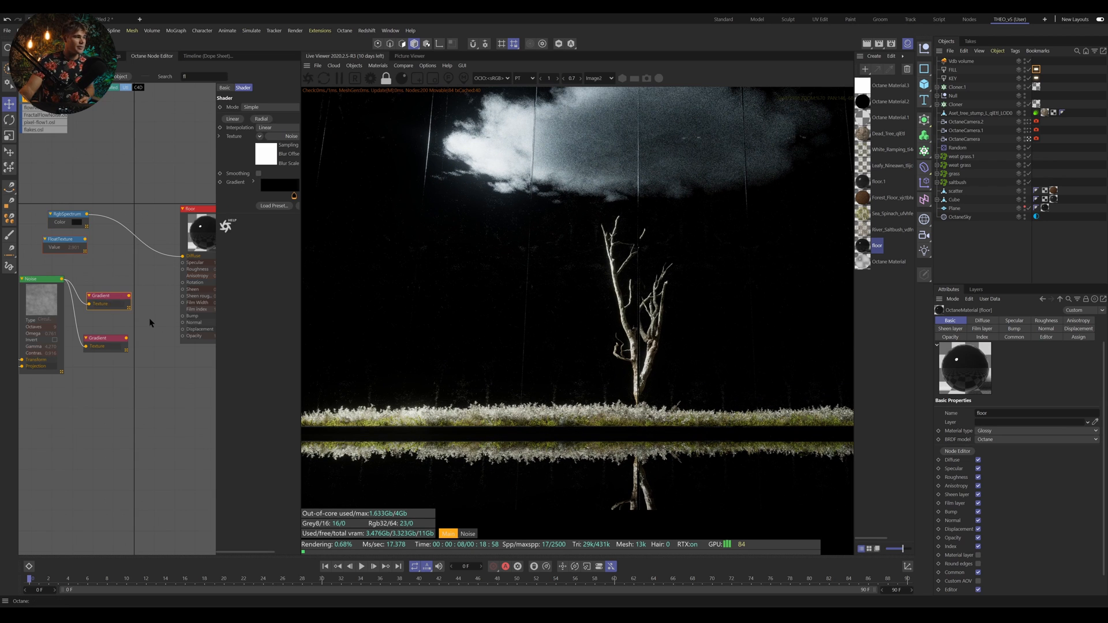
scroll(105, 345, "up", 2)
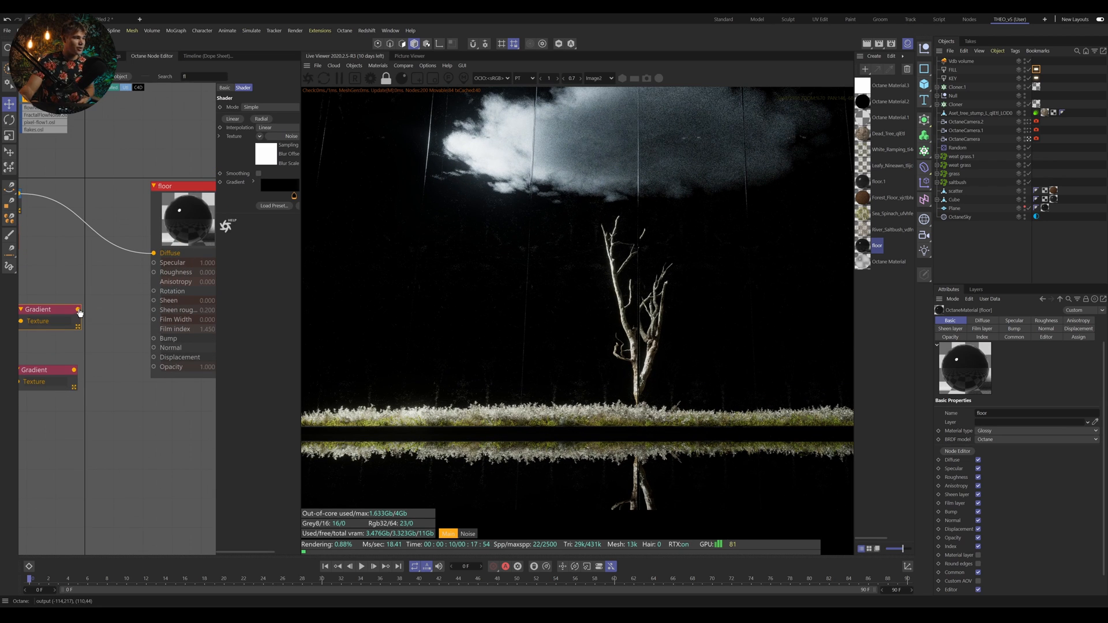
left_click_drag(78, 310, 127, 273)
left_click(106, 299)
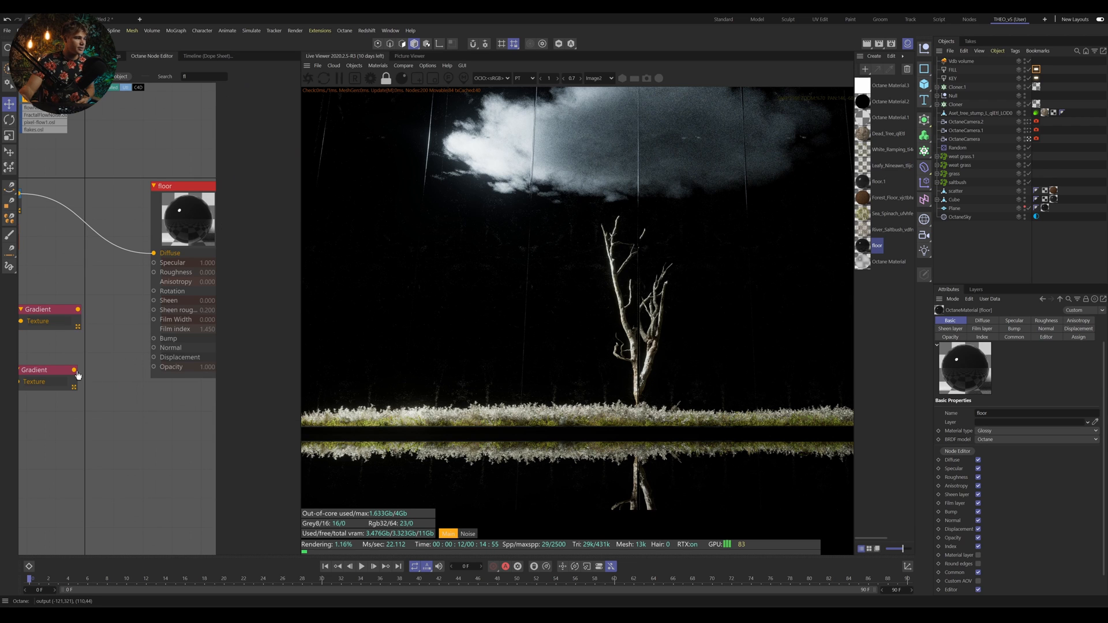
left_click_drag(74, 370, 154, 338)
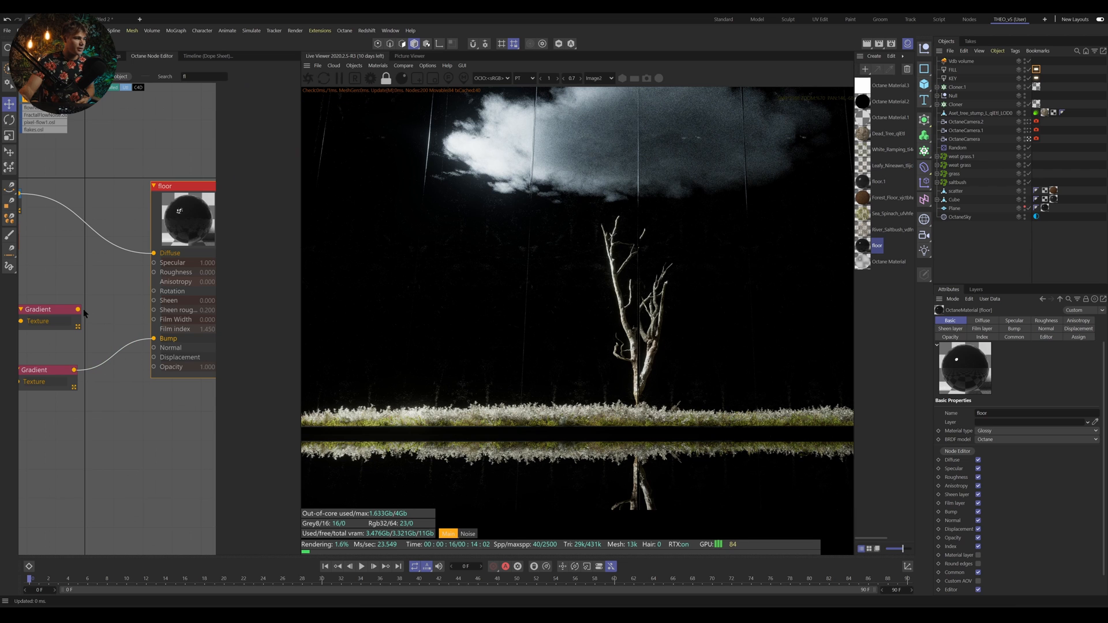
left_click_drag(77, 309, 157, 273)
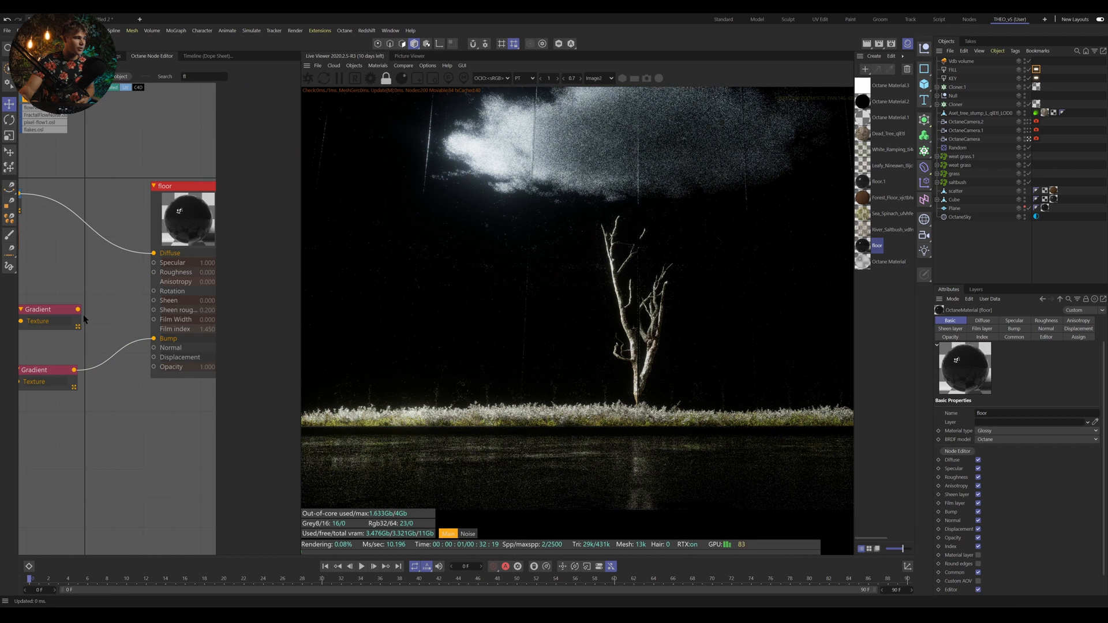
left_click_drag(78, 310, 154, 273)
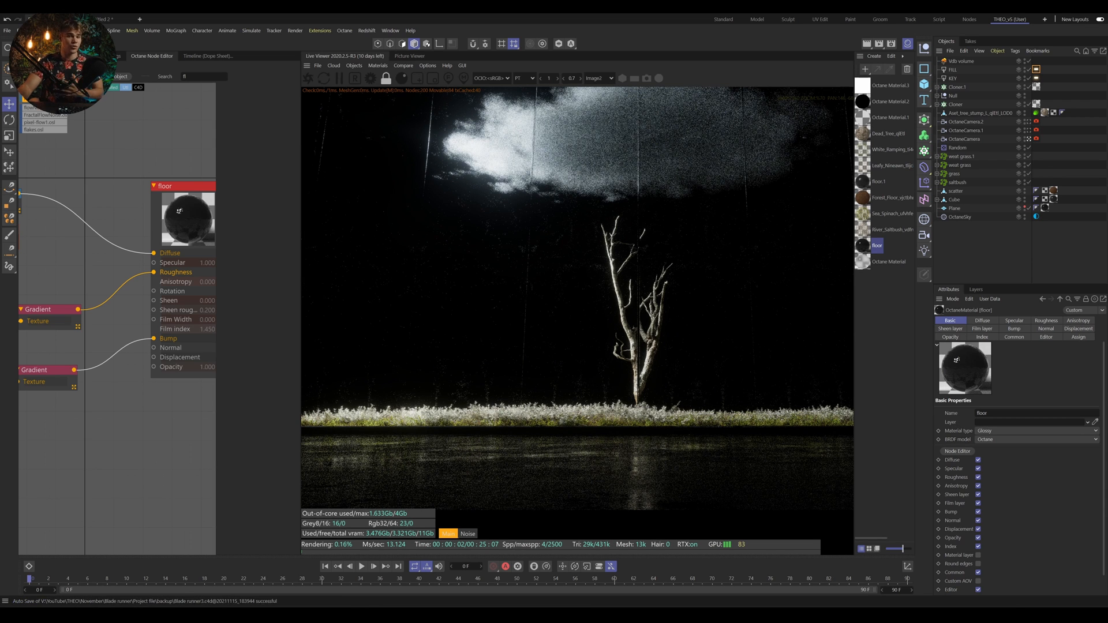
Enlarge the node editor and examine the complete shader settings of the Noise node feeding both gradients.
scroll(577, 298, "down", 1)
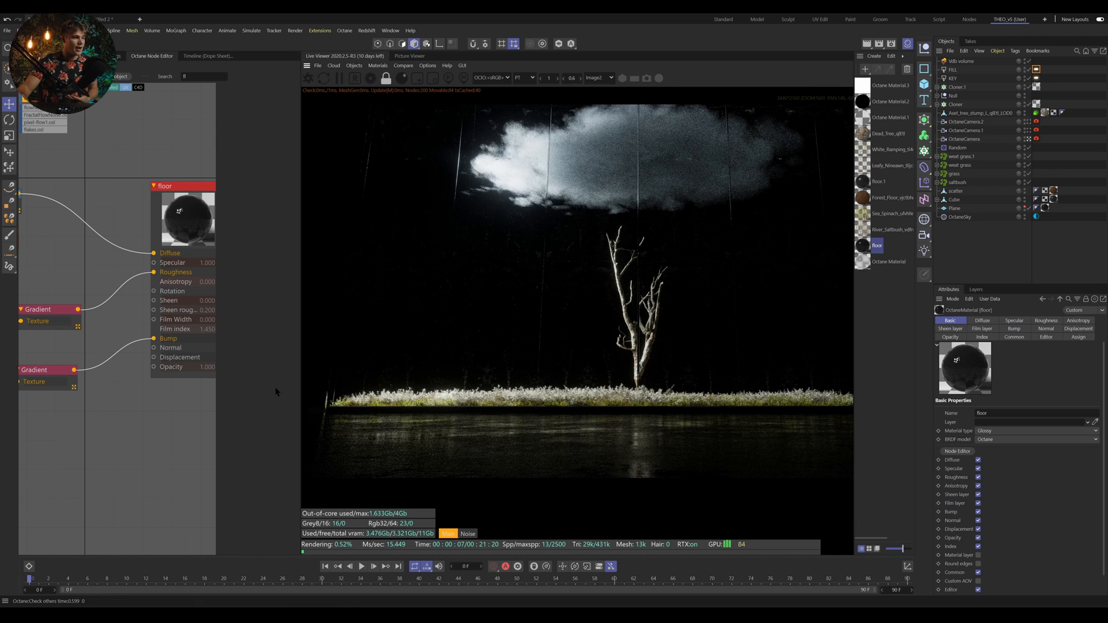
left_click_drag(299, 391, 411, 391)
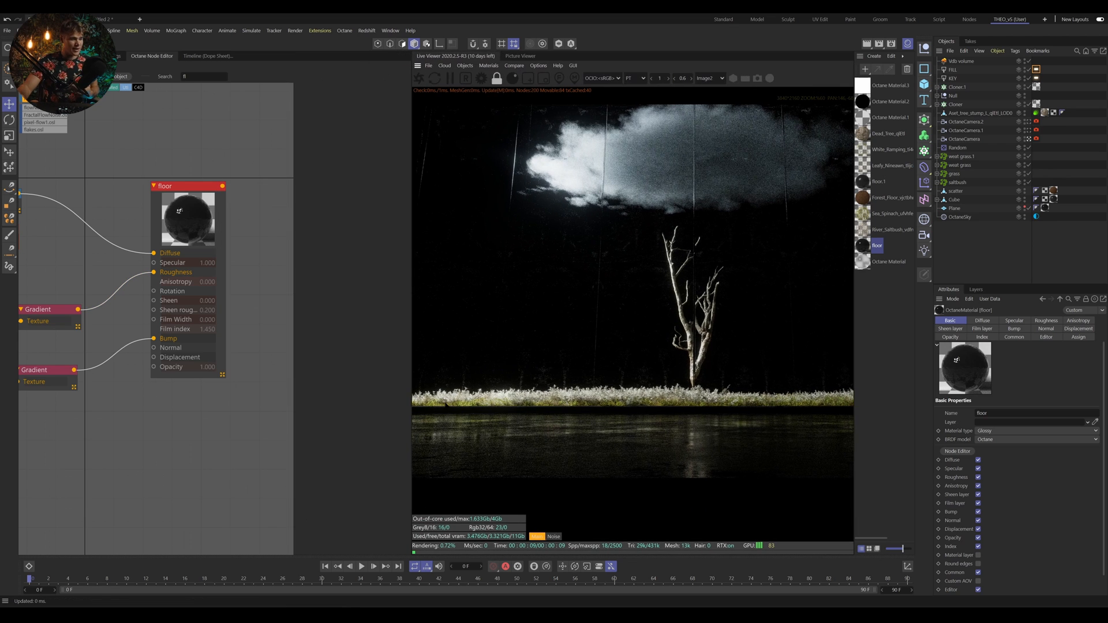
scroll(700, 299, "down", 3)
scroll(671, 449, "up", 2)
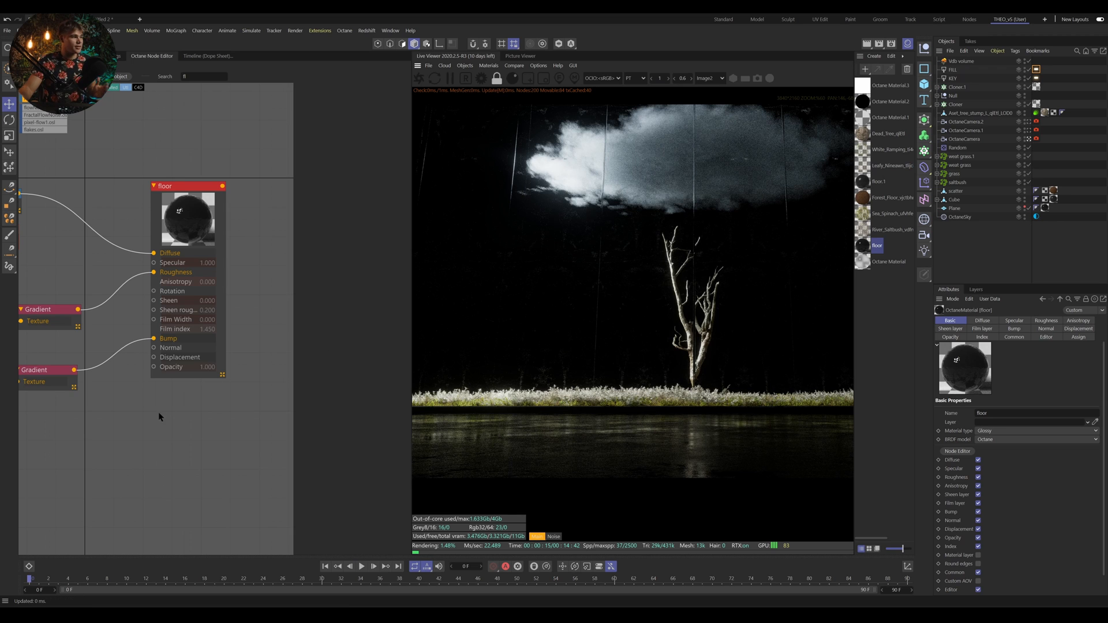
middle_click_drag(155, 412, 231, 428)
scroll(197, 423, "down", 2)
middle_click_drag(122, 372, 203, 377)
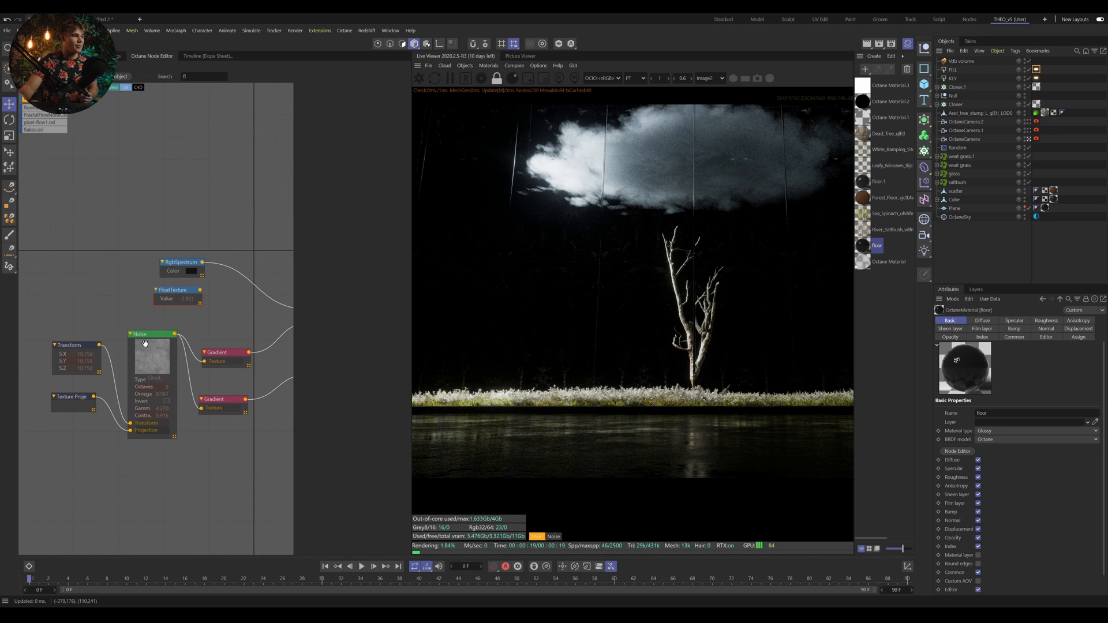
left_click(144, 342)
left_click_drag(295, 197, 194, 161)
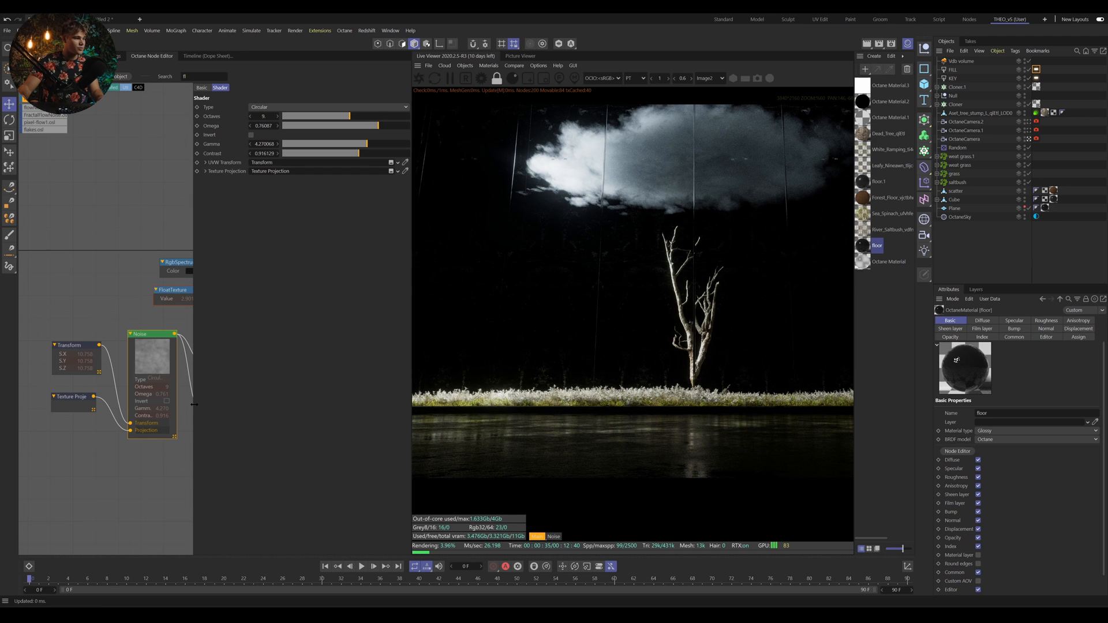
Examine the settings of the Texture Projection node connected to the Noise node, with the whole node chain in view.
left_click_drag(193, 406, 320, 411)
middle_click_drag(295, 417, 235, 430)
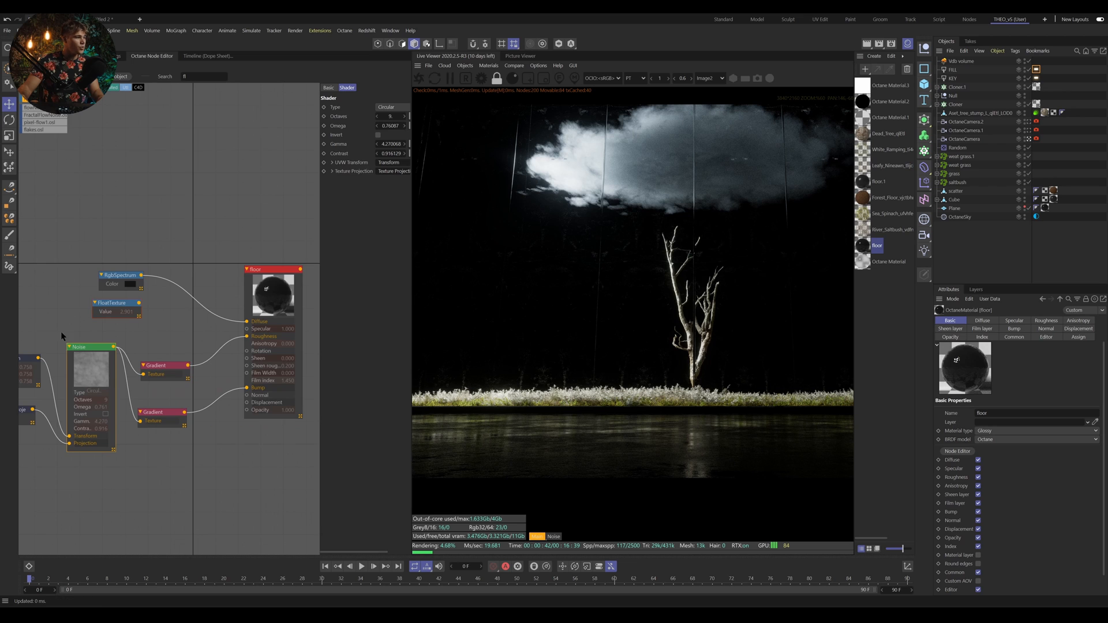
middle_click_drag(61, 331, 153, 309)
left_click(97, 390)
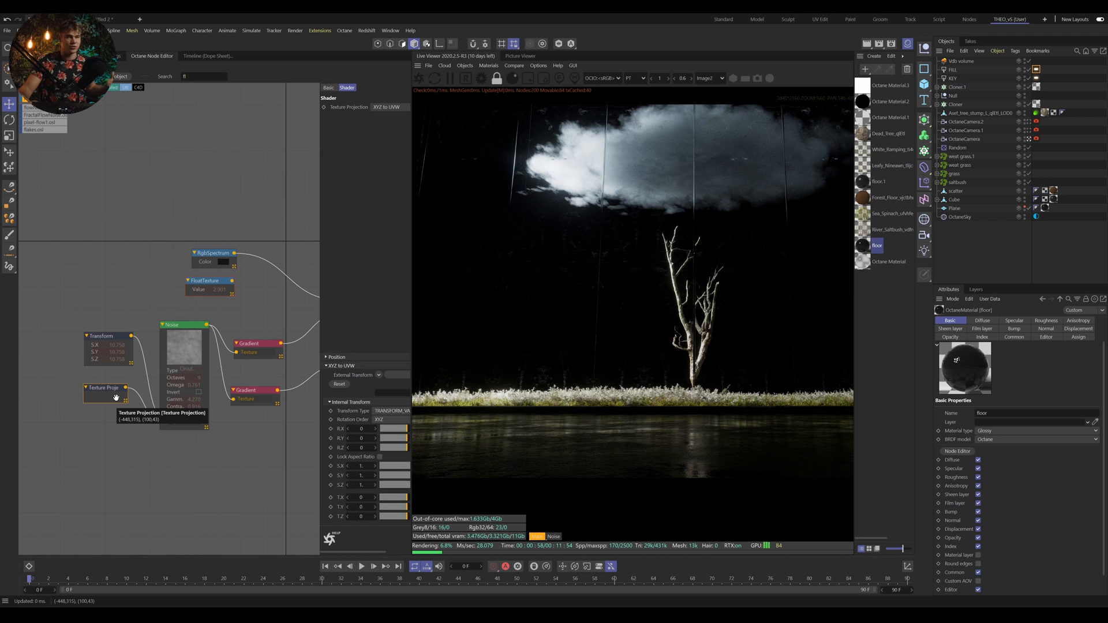
middle_click_drag(122, 398, 106, 429)
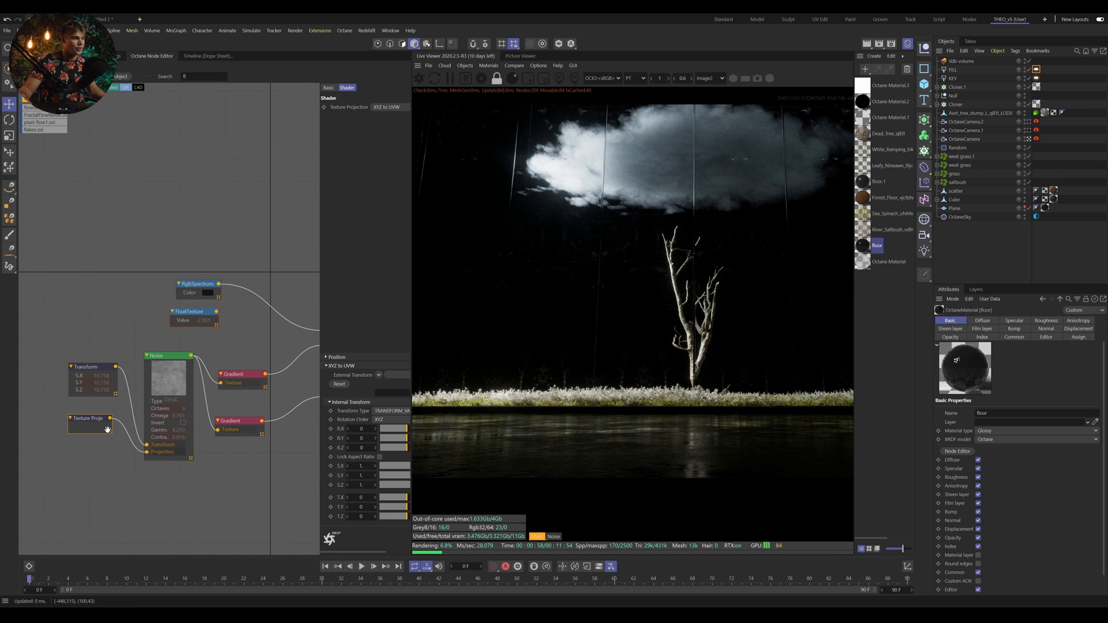
scroll(121, 330, "up", 2)
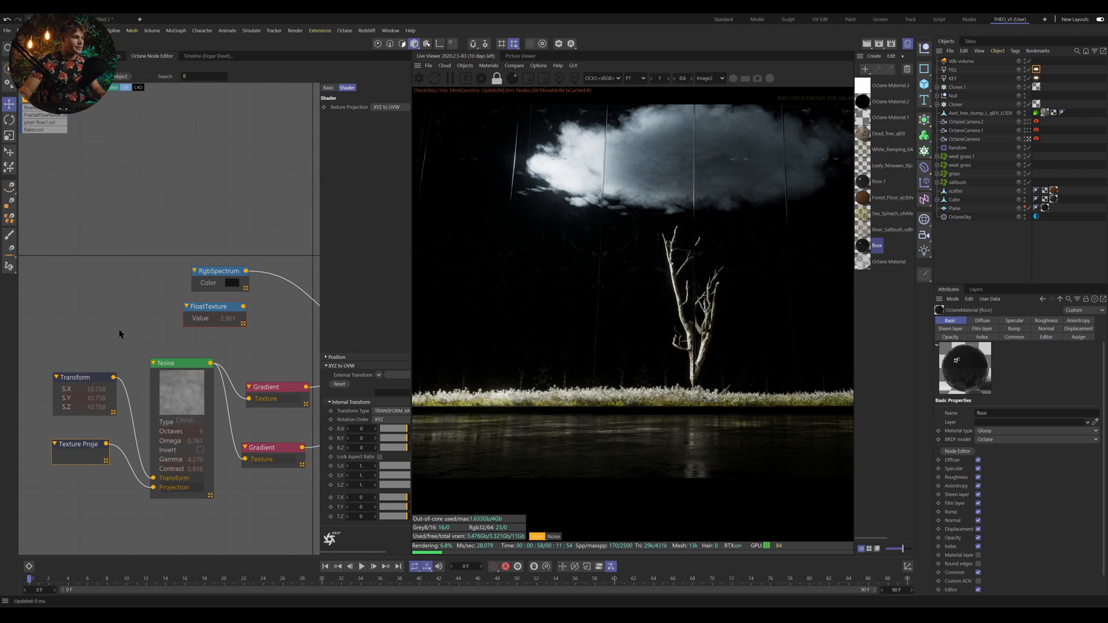
Examine the settings of the Transform, Noise and Texture Projection nodes in the floor material's node chain.
left_click(93, 378)
left_click(87, 448)
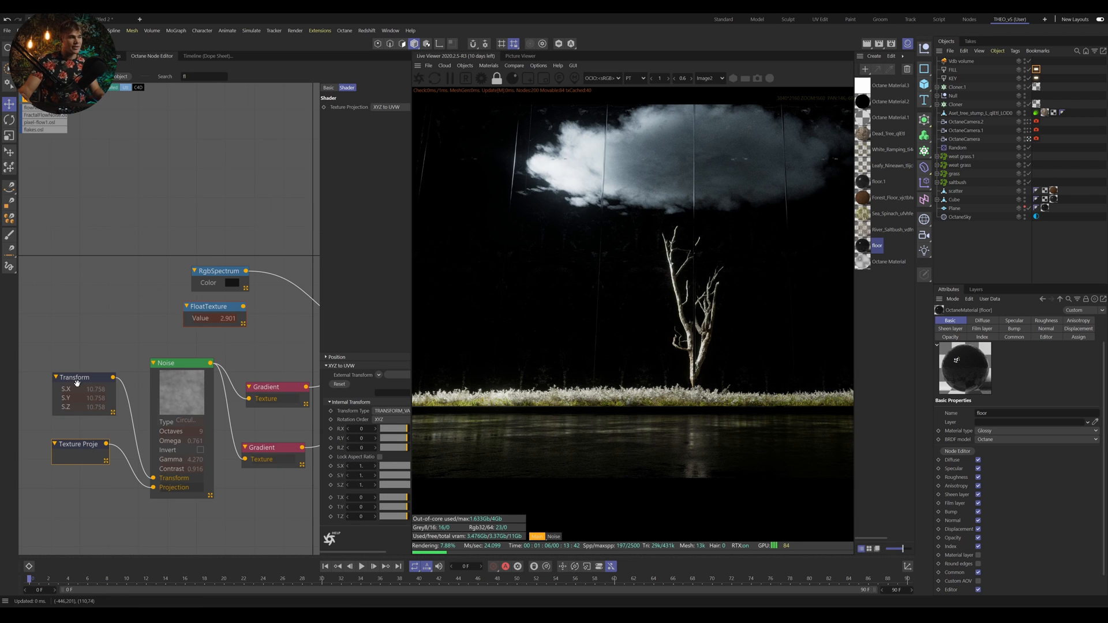
scroll(224, 492, "down", 2)
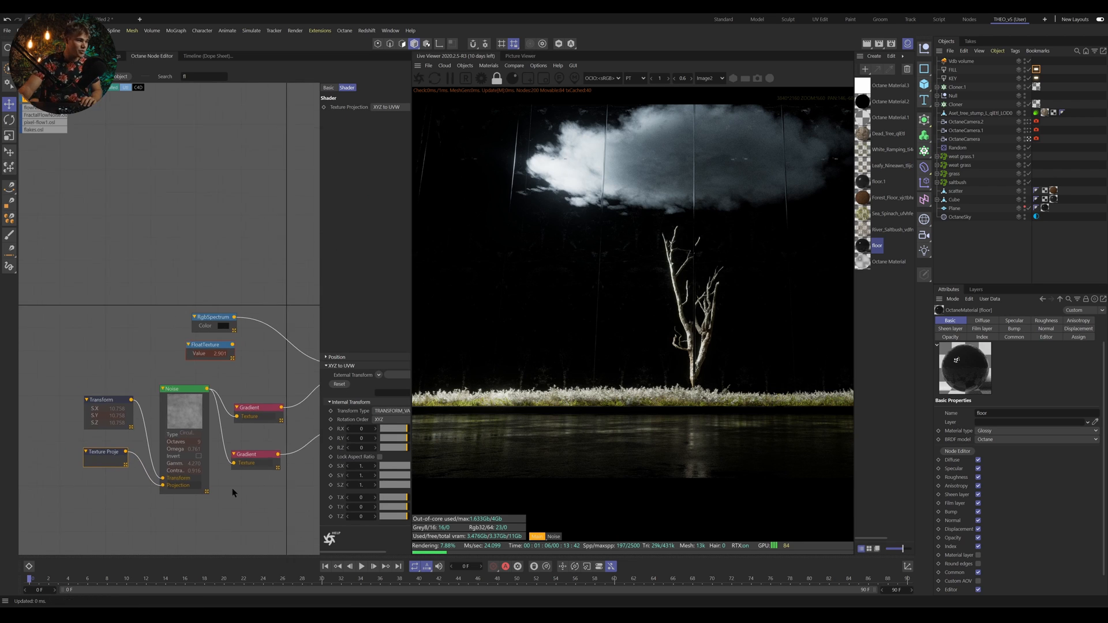
middle_click_drag(235, 493, 195, 434)
middle_click_drag(187, 497, 185, 438)
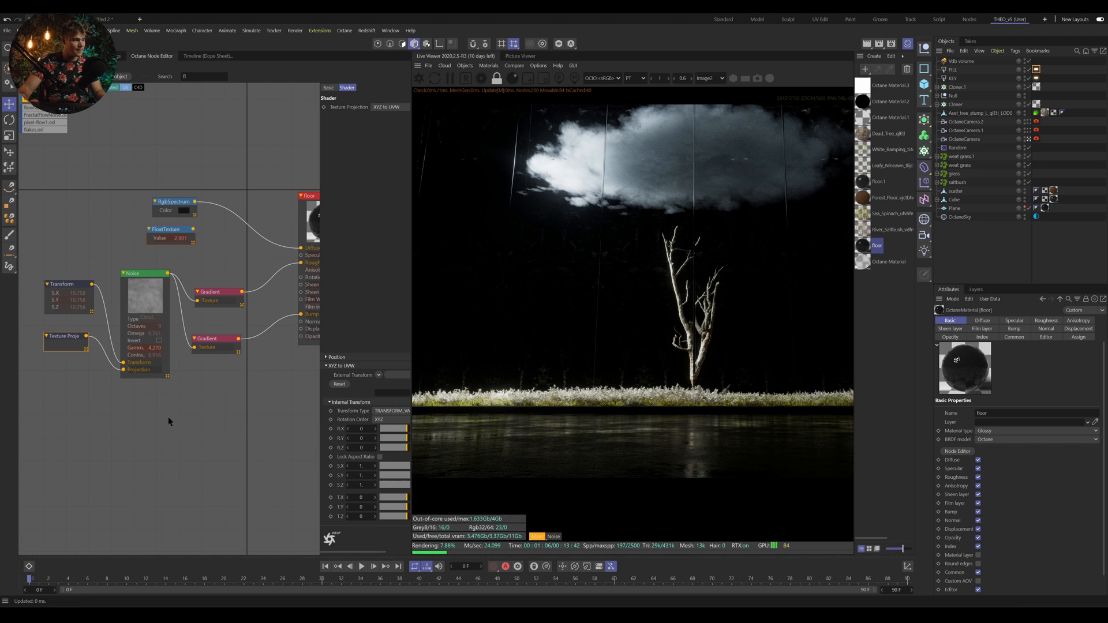
left_click(144, 288)
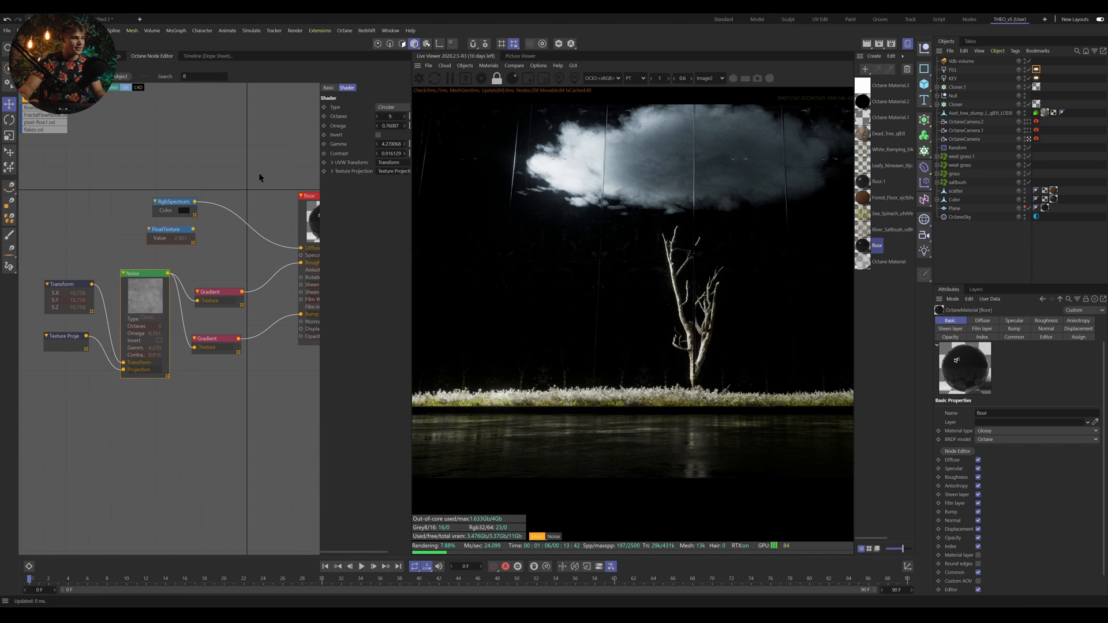
left_click(63, 336)
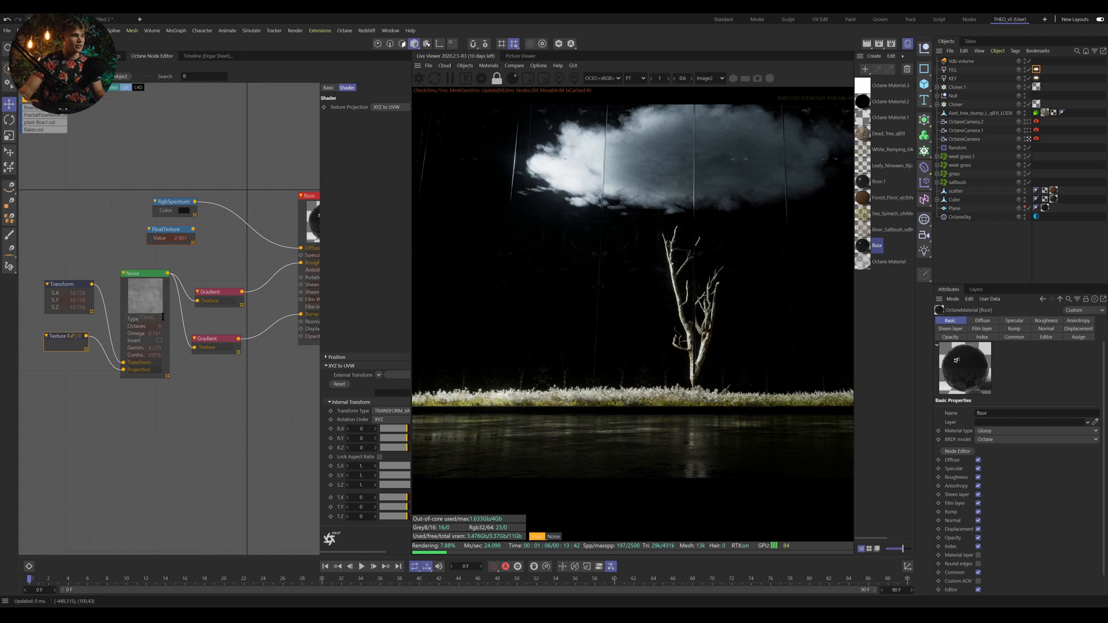
left_click(49, 285)
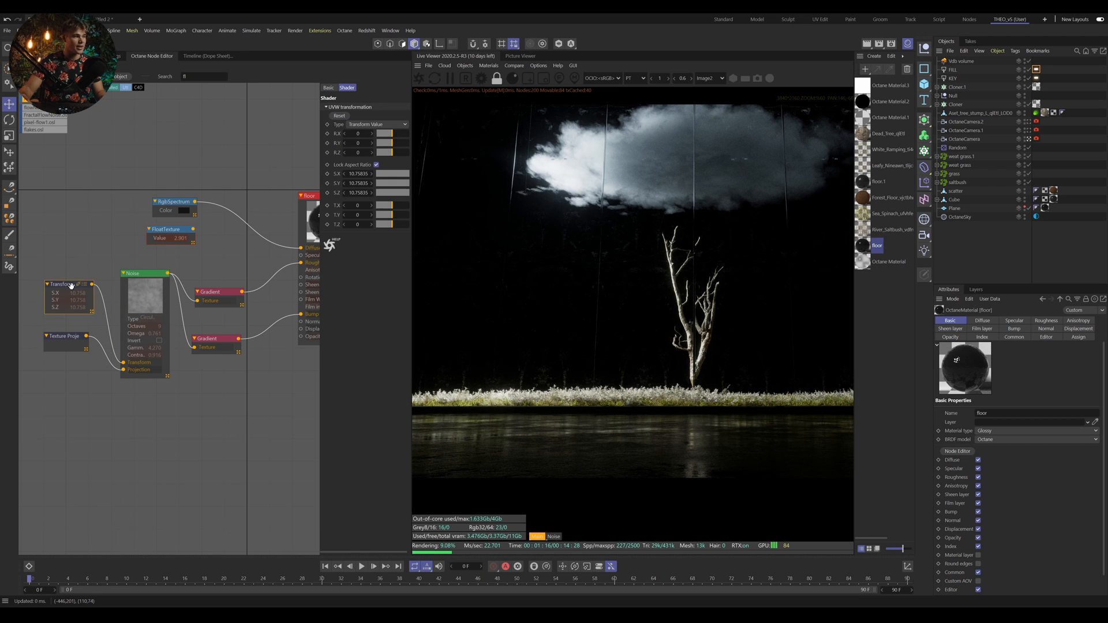
Examine the floor material node's basic properties and how the RgbSpectrum and Gradient nodes connect to it.
scroll(272, 370, "down", 1)
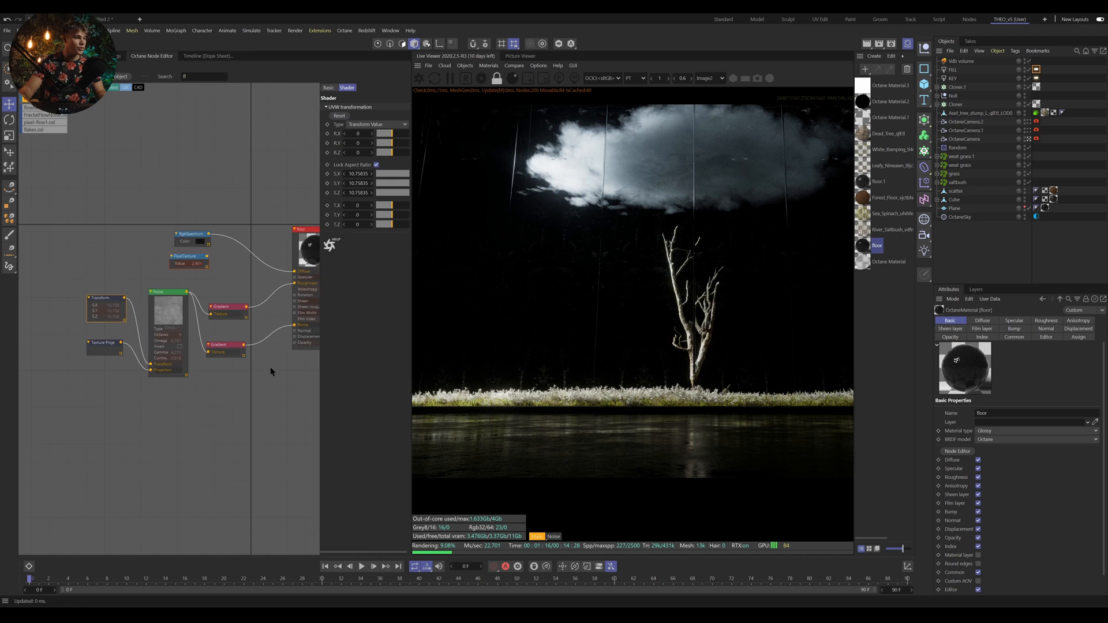
middle_click_drag(272, 371, 182, 398)
scroll(218, 344, "up", 2)
scroll(219, 253, "up", 1)
left_click(232, 219)
middle_click_drag(64, 361, 138, 353)
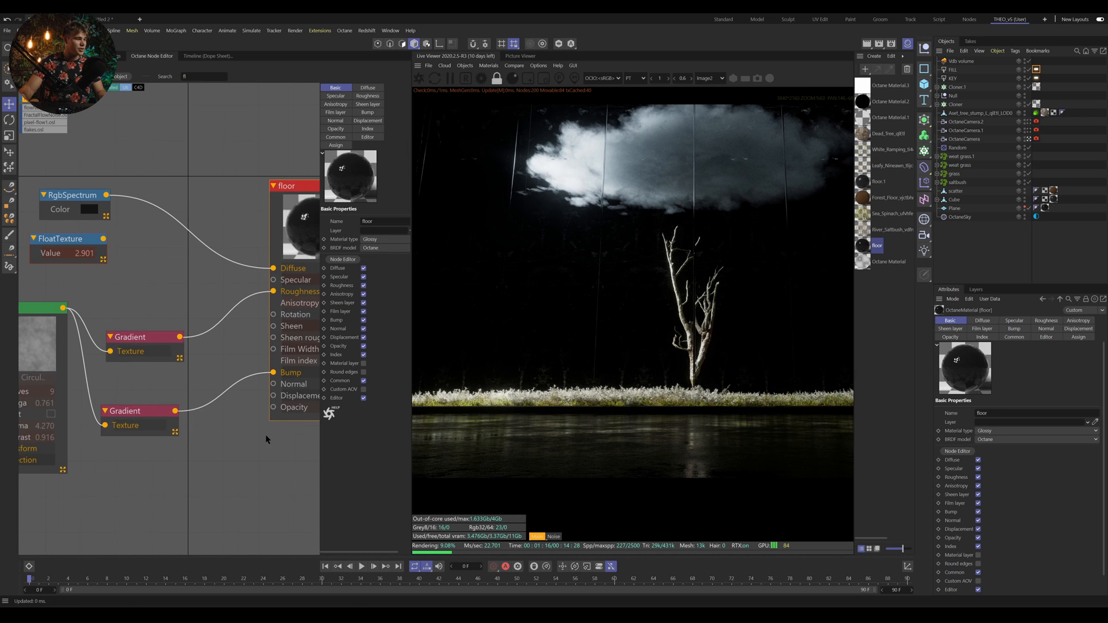
middle_click_drag(60, 356, 153, 352)
Save the project and solo the Noise node so its pattern shows in the live render.
left_click(151, 351)
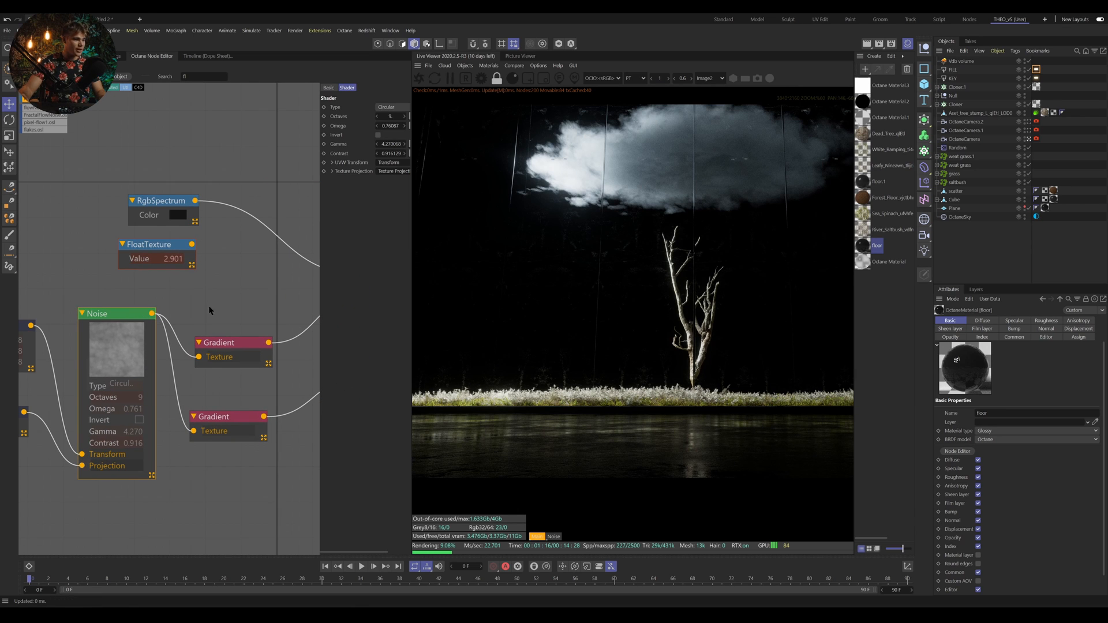
key("ctrl+s")
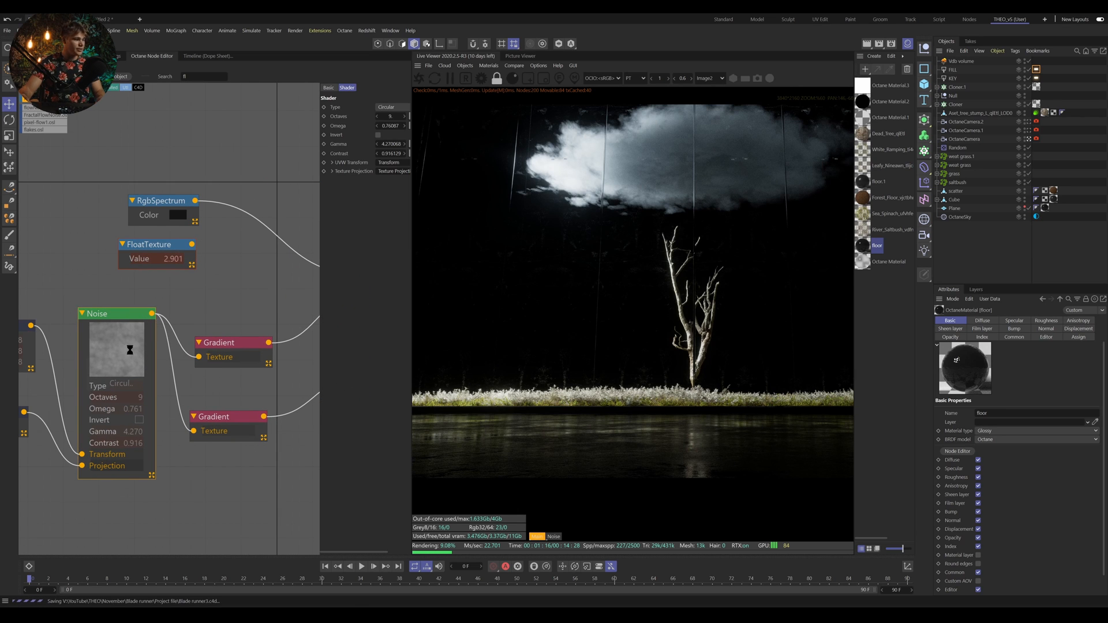
right_click(130, 350)
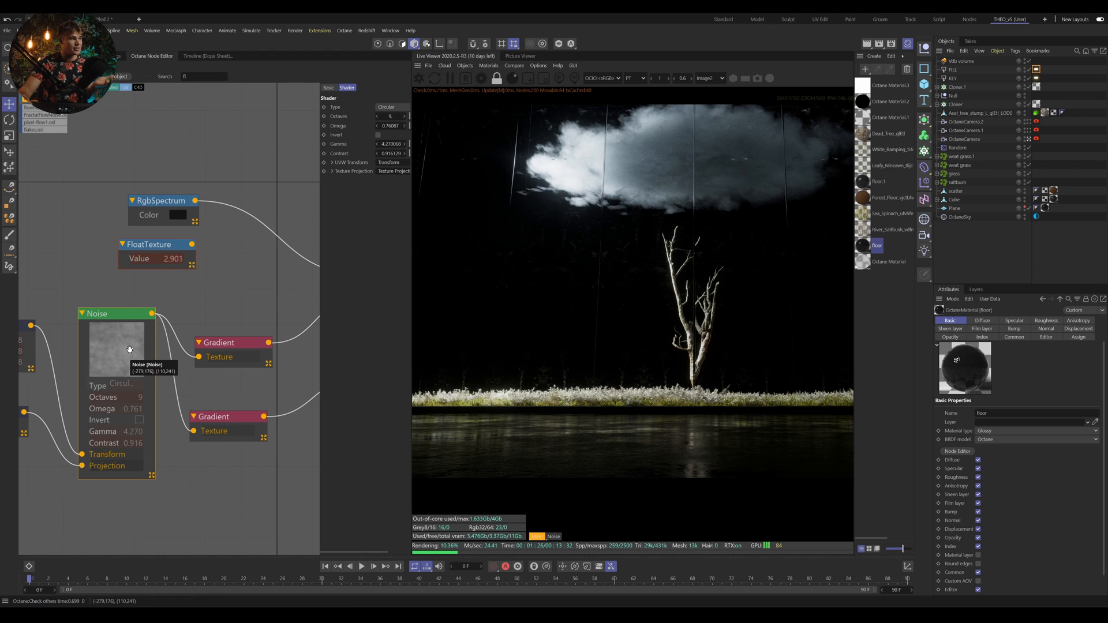
left_click(141, 363)
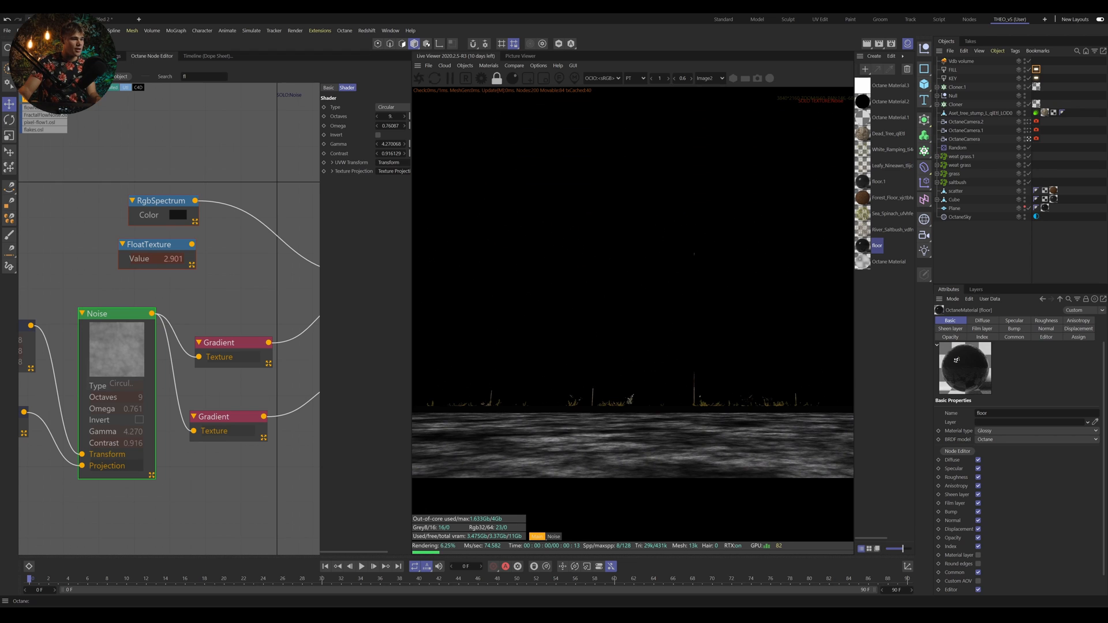
right_click(124, 354)
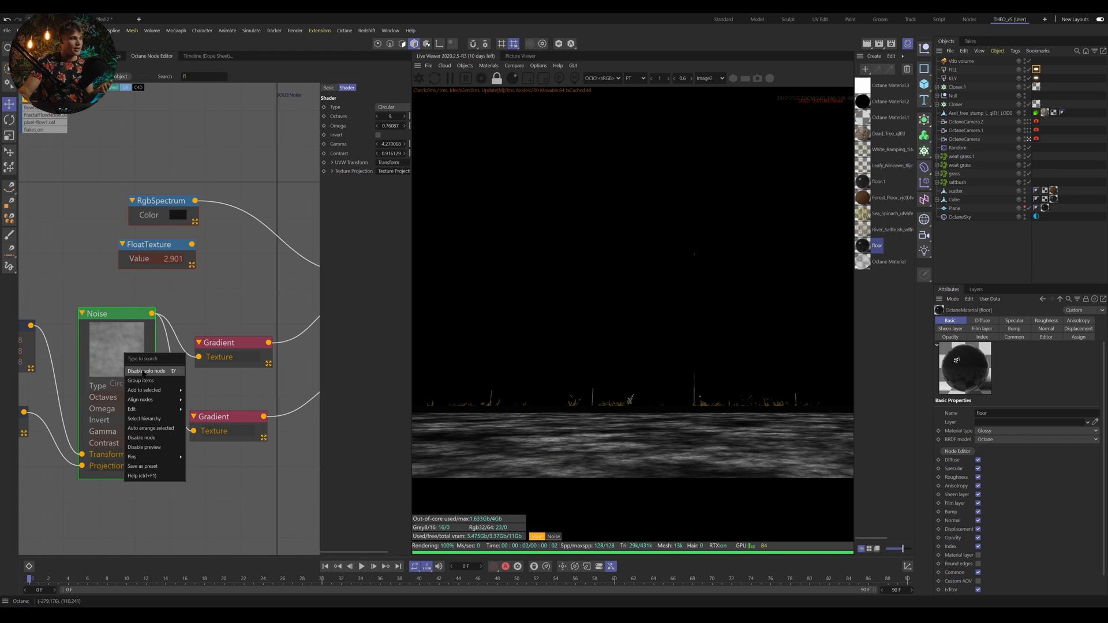
left_click(190, 304)
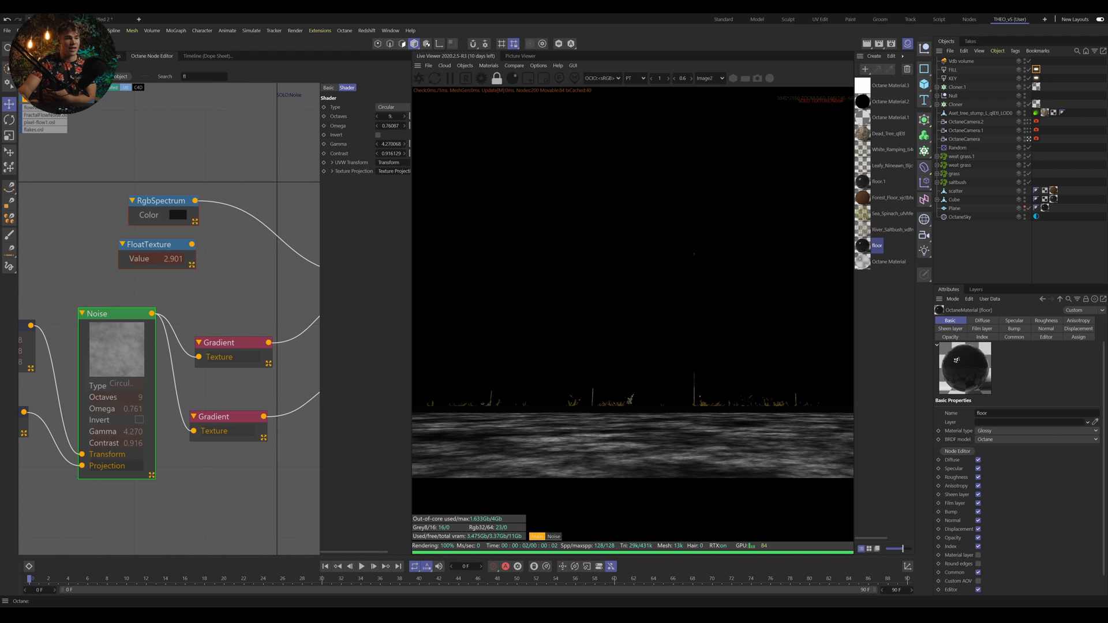
Frame the soloed noise pattern on the floor close up and widen the Noise node's shader settings.
scroll(670, 475, "up", 5)
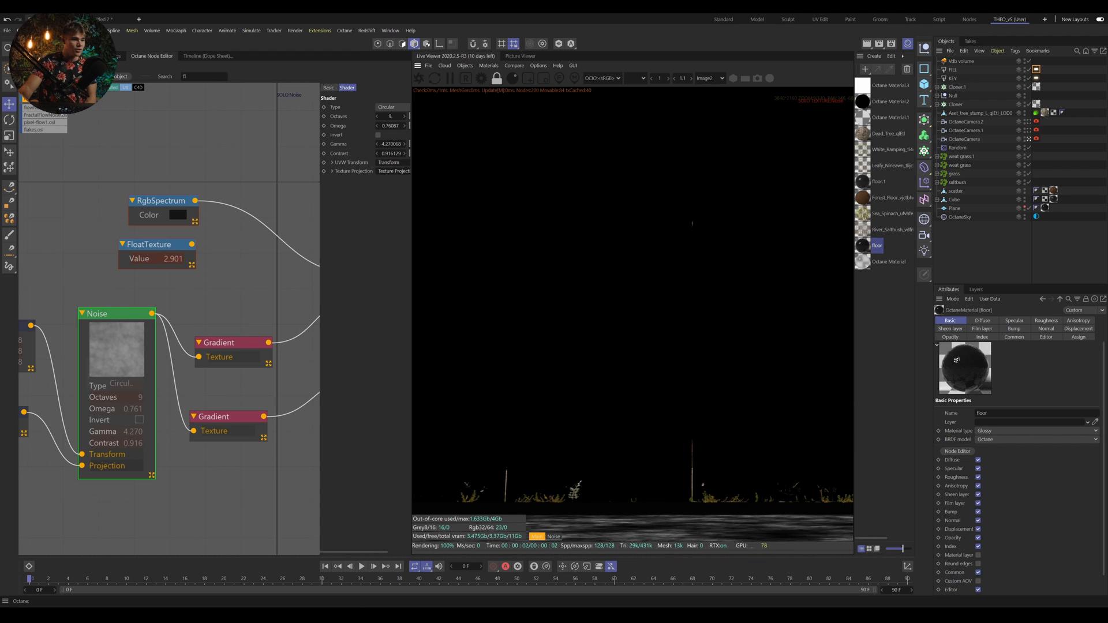
middle_click_drag(667, 490, 678, 378)
scroll(664, 415, "up", 2)
middle_click_drag(652, 447, 655, 302)
scroll(652, 387, "up", 1)
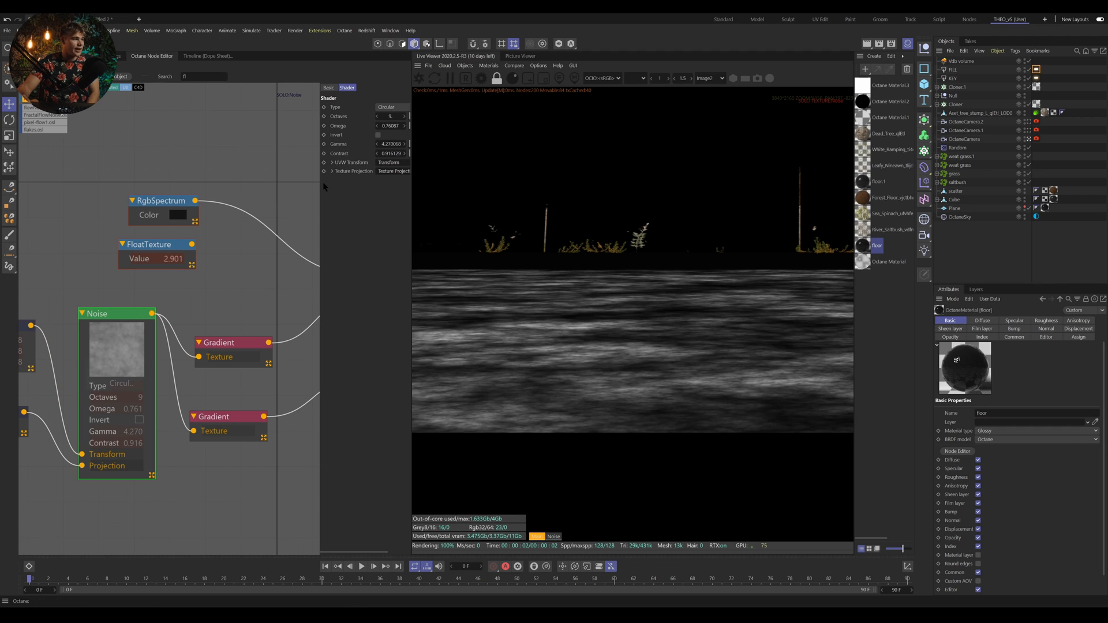
left_click_drag(320, 182, 226, 182)
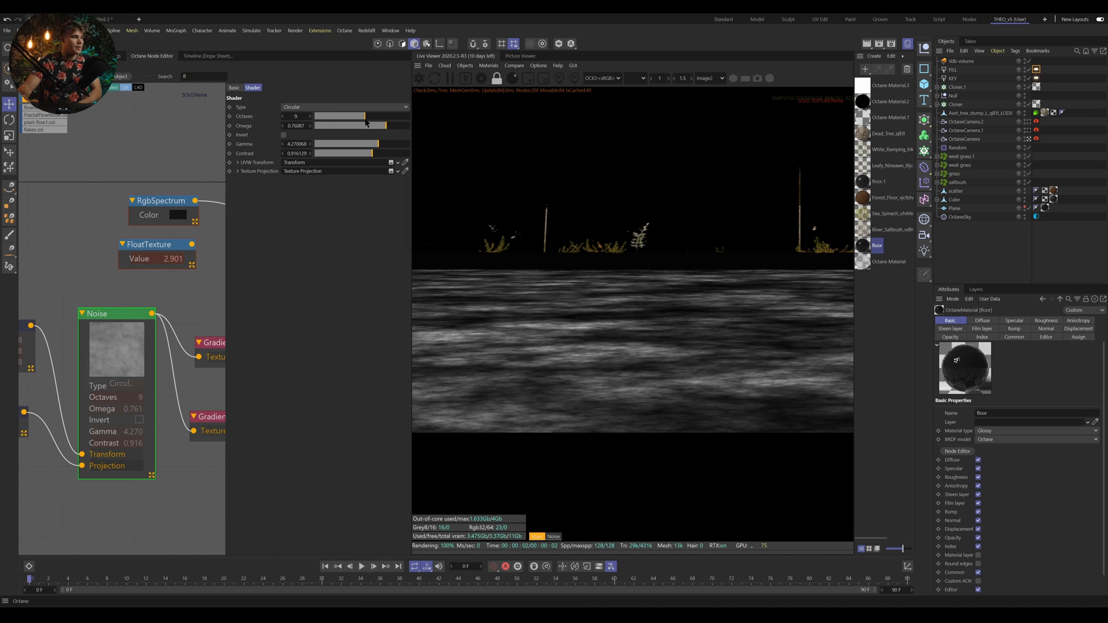
Try the Noise node's Octaves at 1 and at 14, and set them back to 9.
left_click_drag(366, 122, 315, 120)
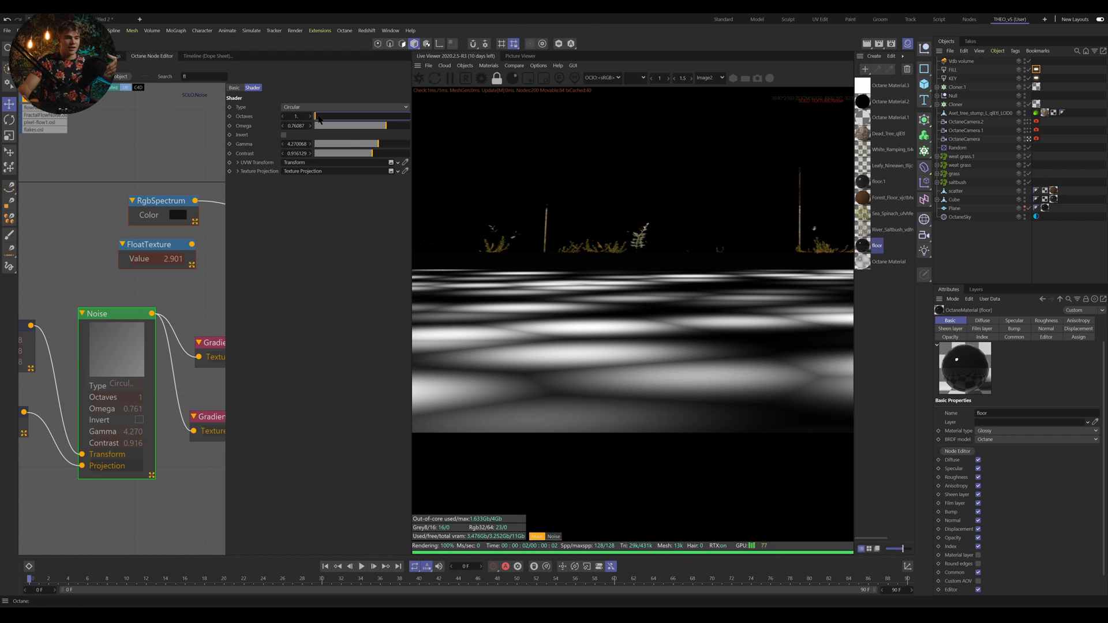
left_click_drag(319, 119, 396, 119)
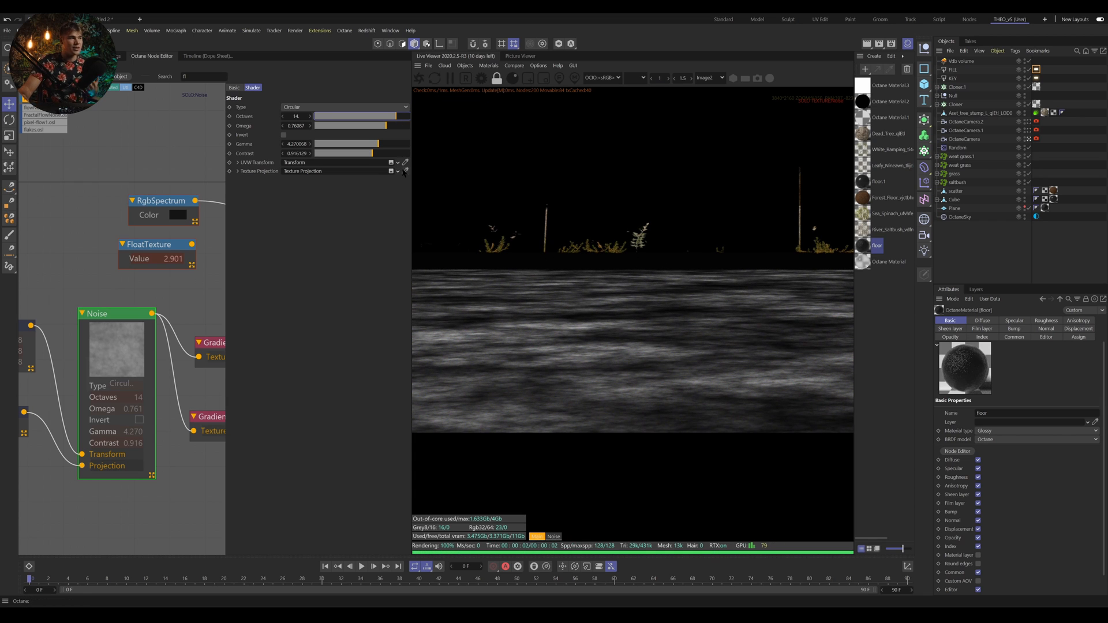
double_click(296, 116)
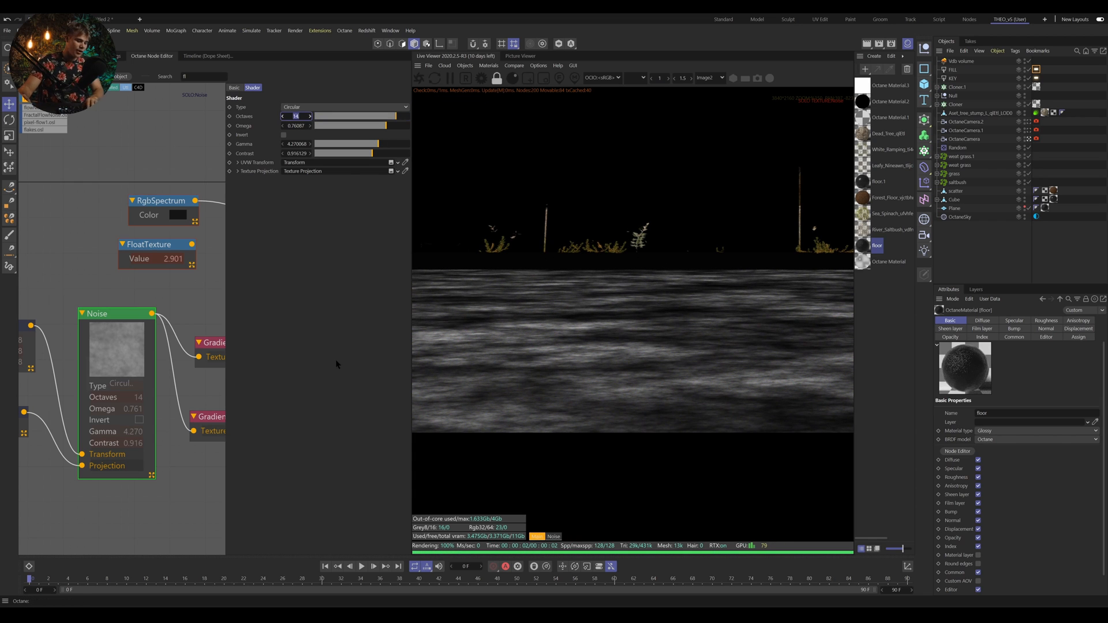
type("9")
key("Return")
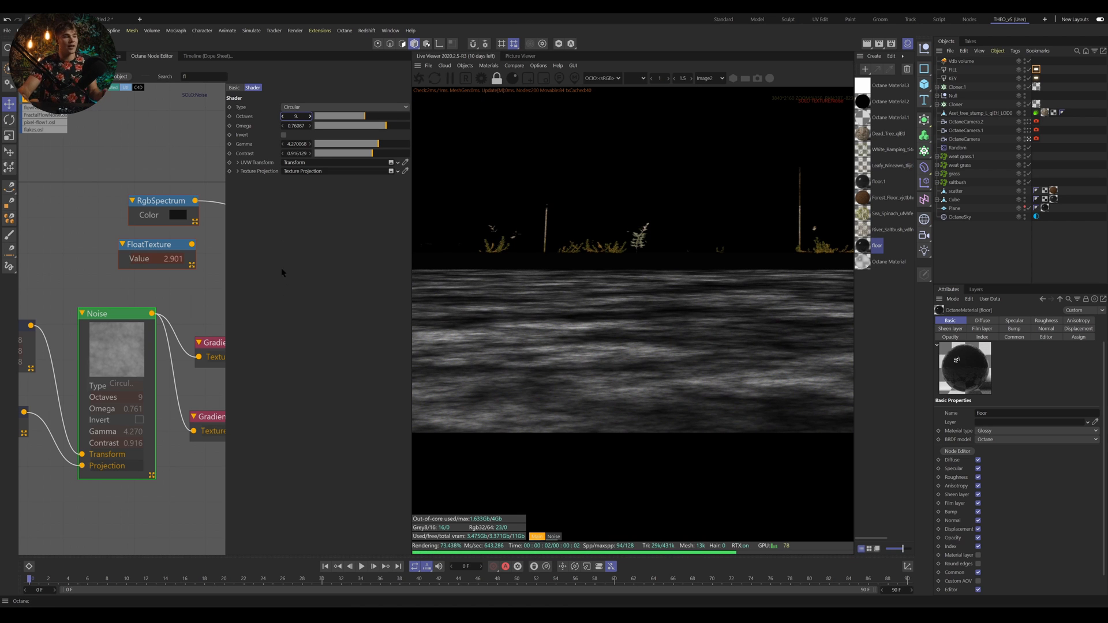
Try the Noise node's Omega at 0 and at about 0.634, and inspect the floor pattern up close.
mouse_move(375, 126)
left_mouse_down()
mouse_move(350, 129)
mouse_move(361, 144)
mouse_move(312, 146)
left_mouse_up()
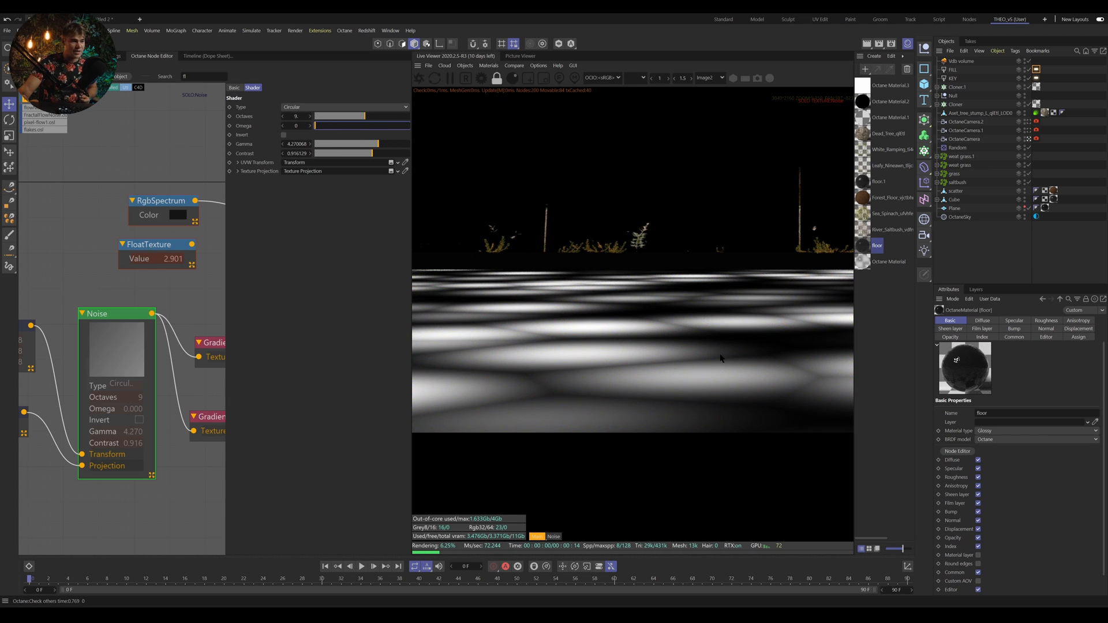
left_click_drag(316, 125, 377, 128)
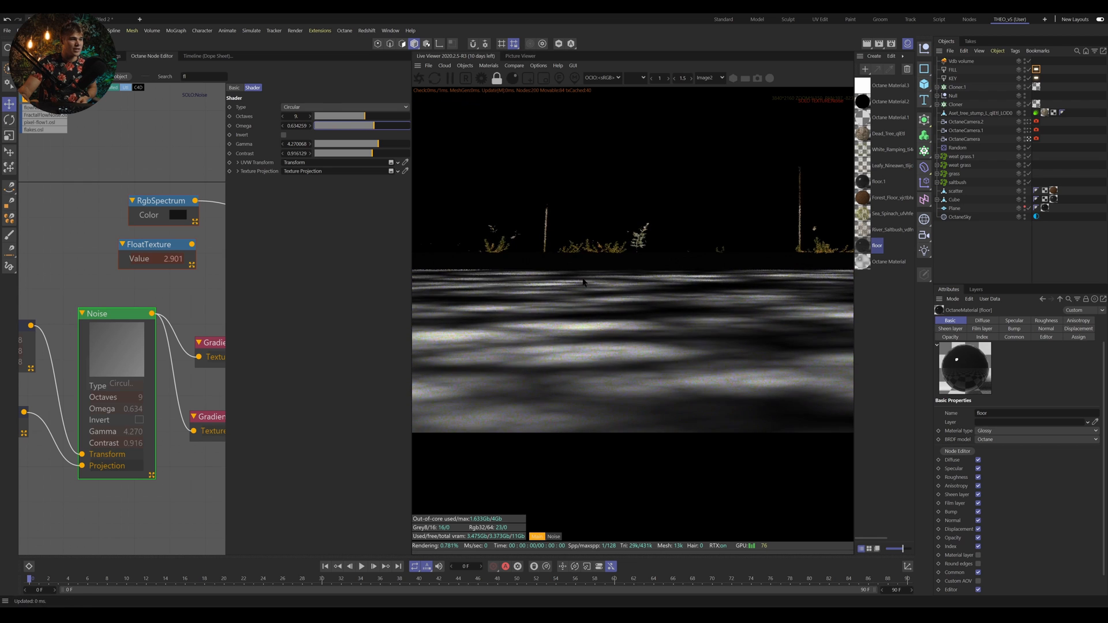
scroll(586, 279, "up", 8)
middle_click_drag(586, 279, 537, 352)
middle_click_drag(714, 486, 730, 423)
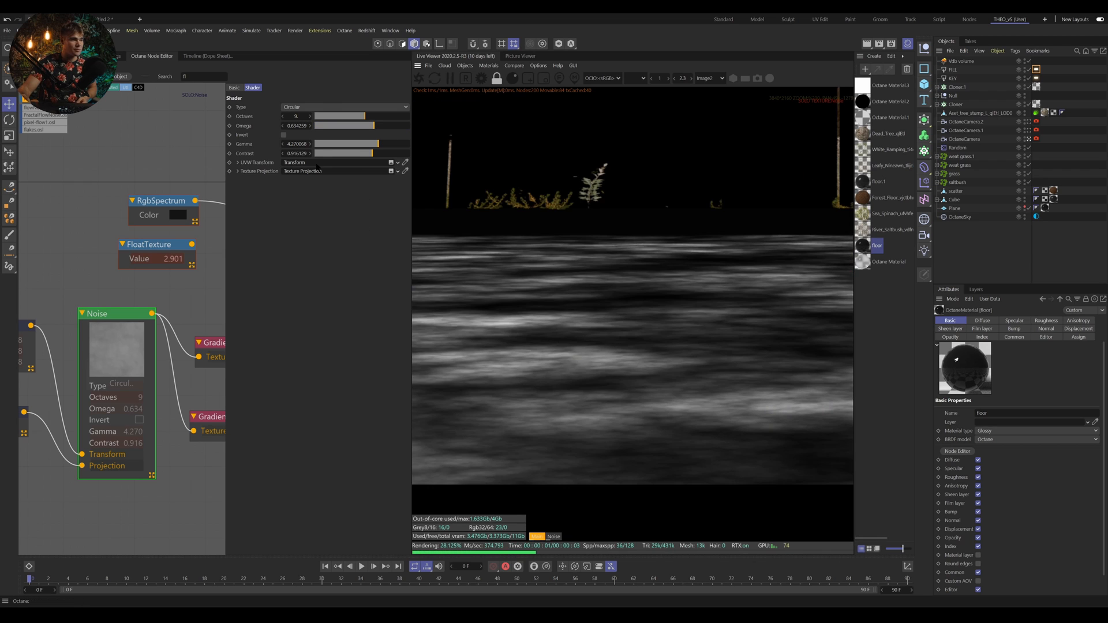
Try the Noise node's Omega at 1 and inspect the pattern across the whole floor and up close.
left_click_drag(374, 126, 412, 128)
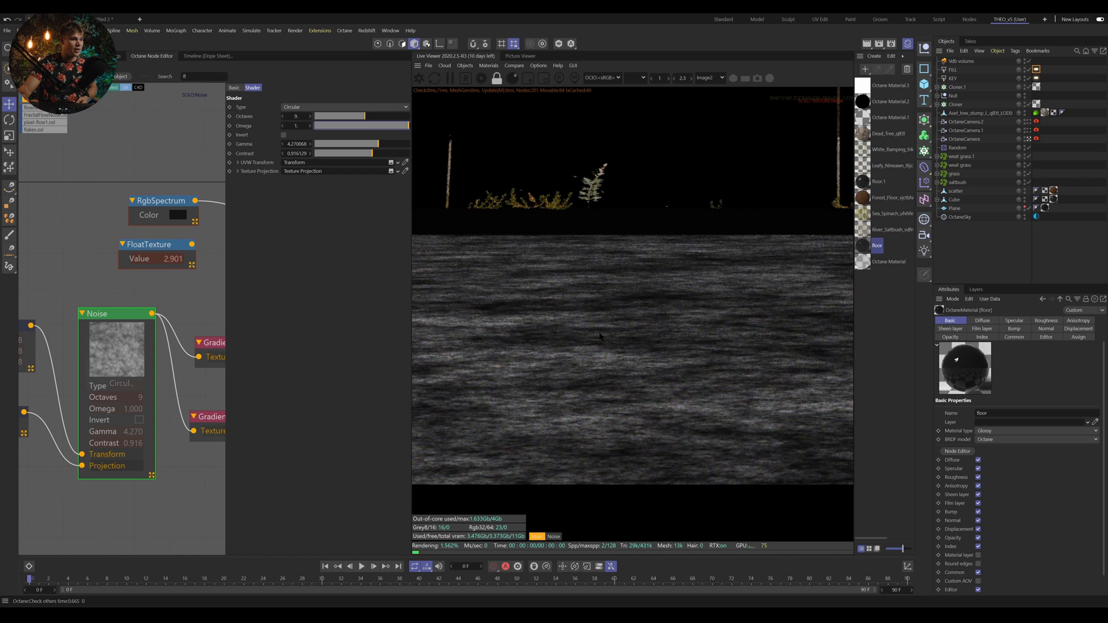
scroll(600, 337, "down", 5)
middle_click_drag(639, 271, 651, 418)
scroll(651, 416, "down", 5)
middle_click_drag(630, 300, 686, 500)
scroll(687, 497, "down", 10)
middle_click_drag(750, 259, 518, 412)
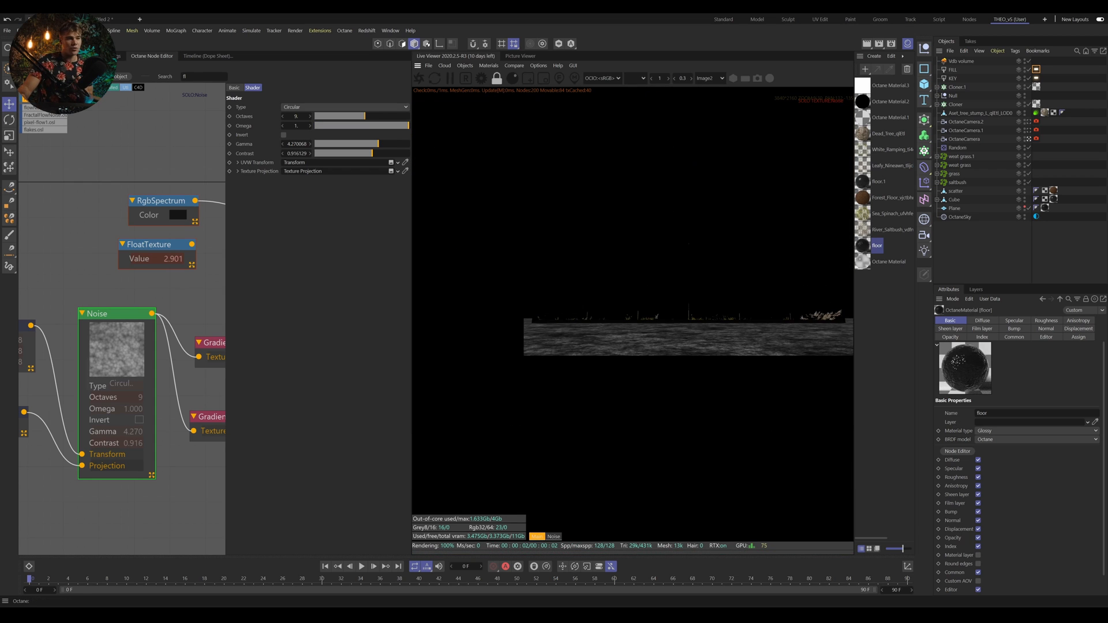
scroll(633, 404, "up", 2)
scroll(612, 413, "up", 3)
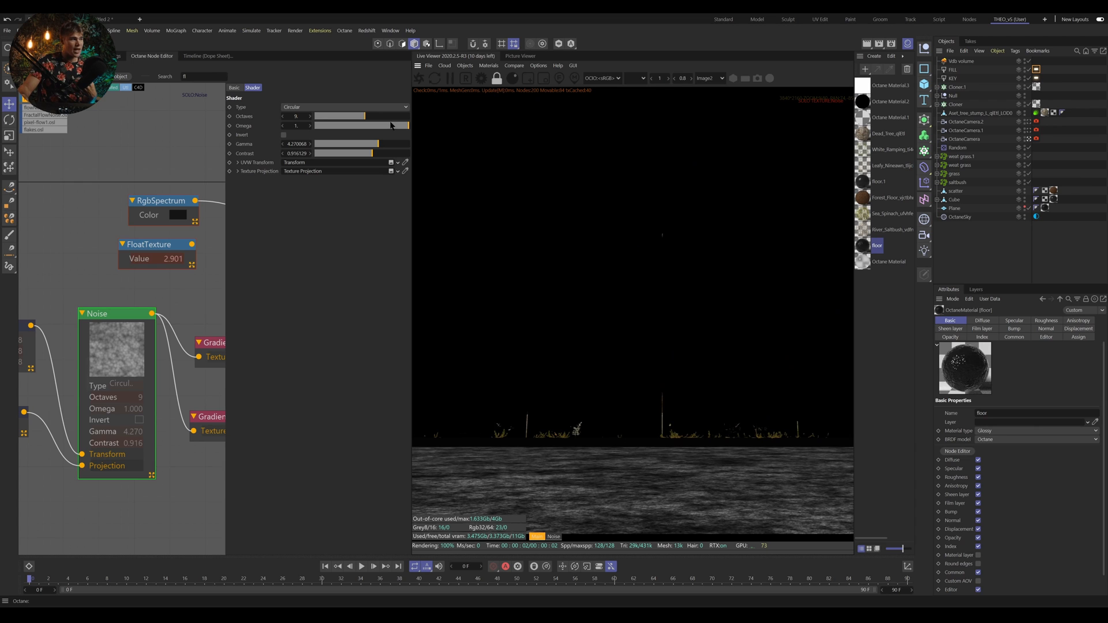
middle_click_drag(612, 456, 690, 347)
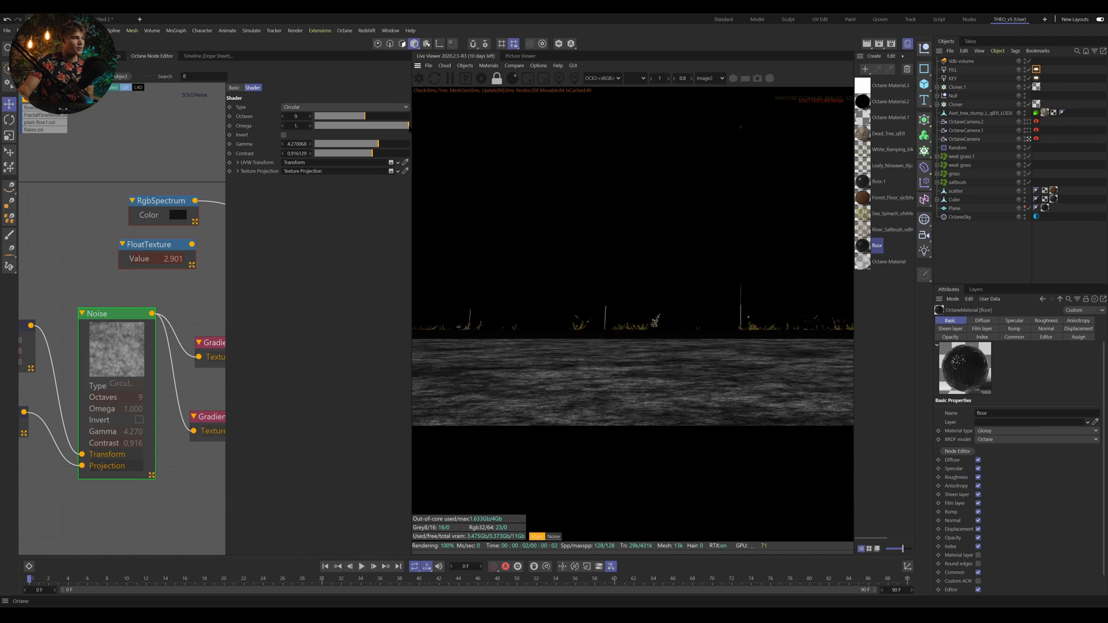
Lower the Noise node's Omega to about 0.616 while checking the pattern on the floor.
left_click_drag(405, 132, 366, 131)
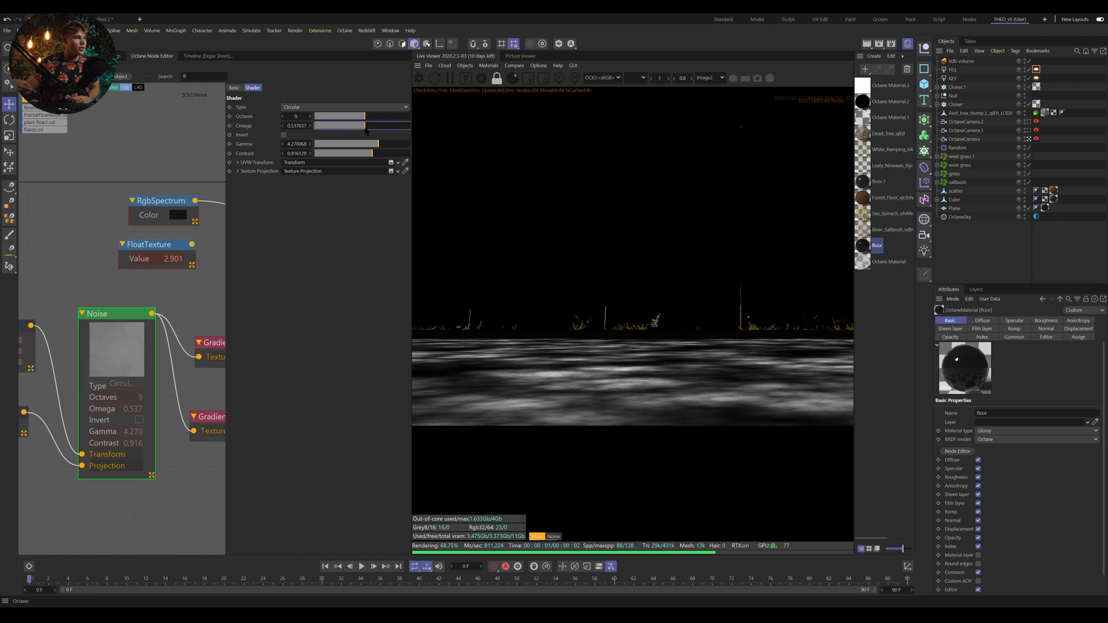
left_click_drag(366, 130, 373, 130)
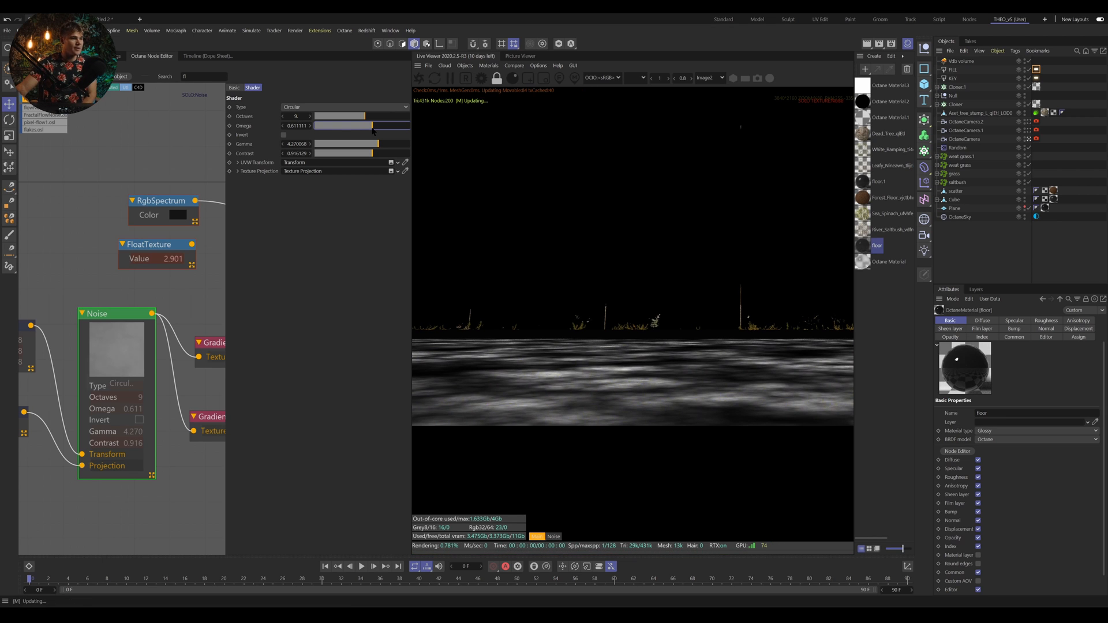
scroll(628, 391, "up", 1)
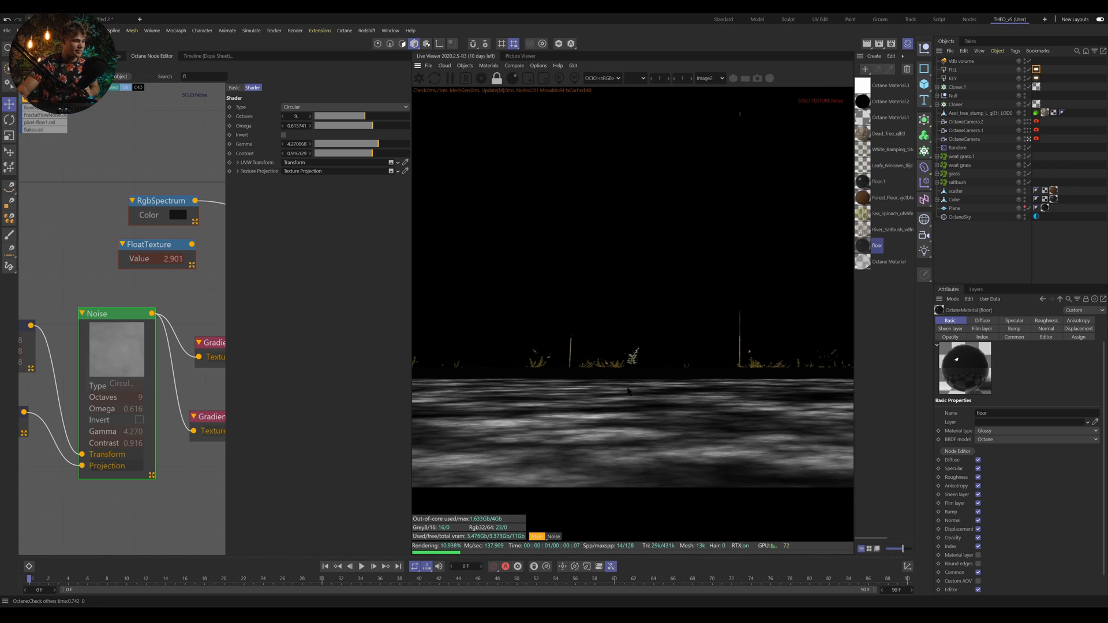
left_click_drag(647, 398, 691, 391)
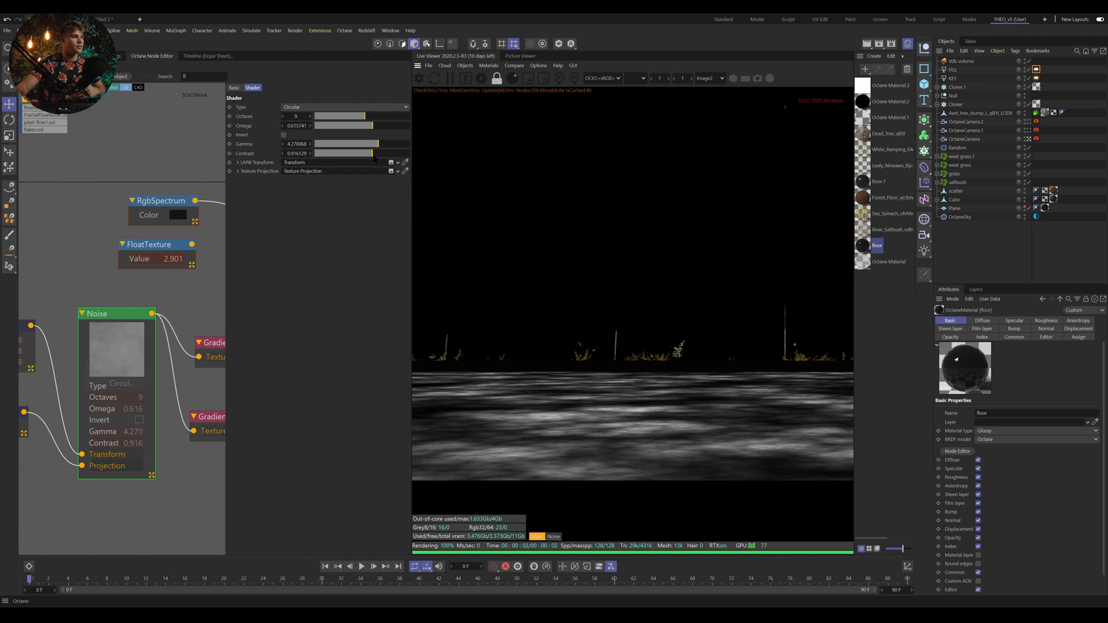
Set the Noise node's Gamma to about 4.262 and turn off its solo mode to restore the full render.
mouse_move(379, 144)
left_mouse_down()
mouse_move(394, 147)
mouse_move(367, 151)
mouse_move(378, 153)
left_mouse_up()
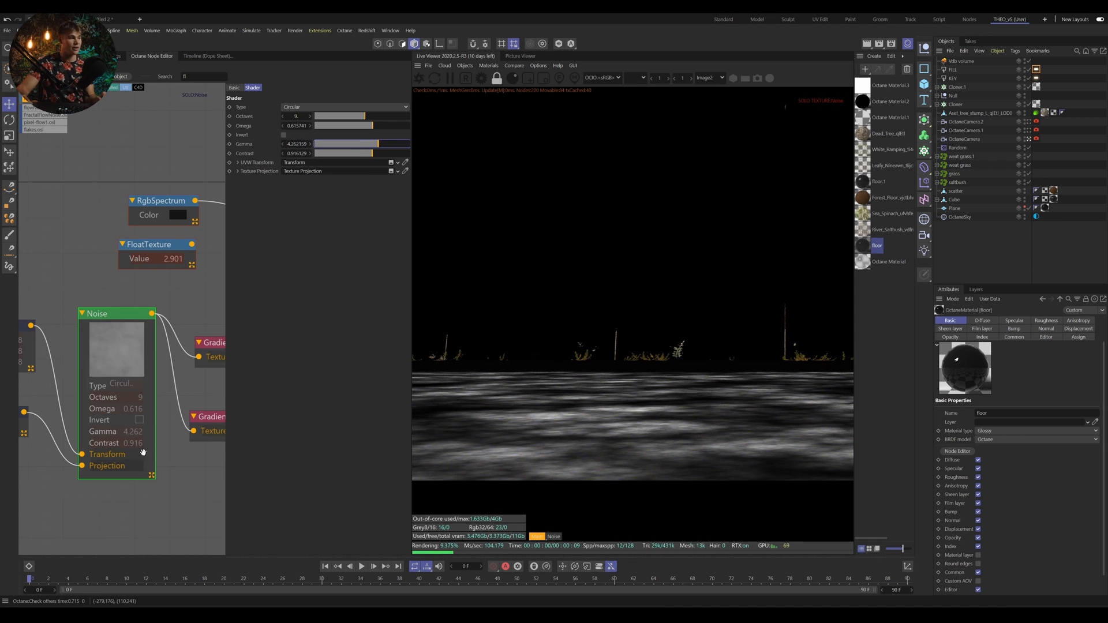
right_click(109, 353)
left_click(140, 371)
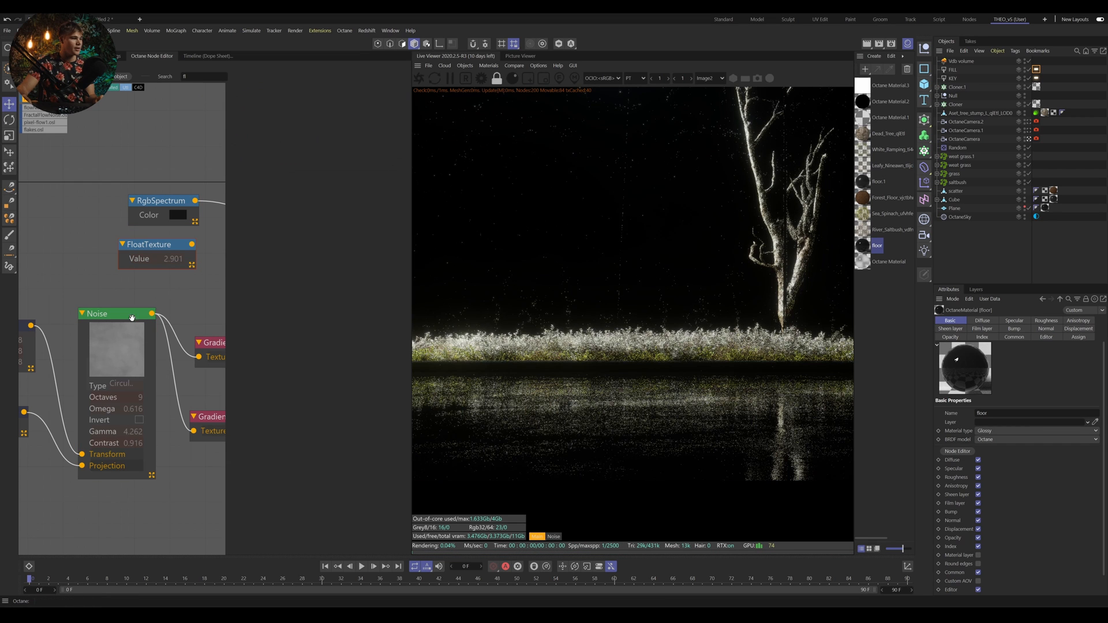
Try the Noise node's Gamma at about 11.365 and at about 0.808, comparing the floor reflection up close.
mouse_move(373, 145)
left_mouse_down()
mouse_move(317, 145)
mouse_move(386, 147)
left_mouse_up()
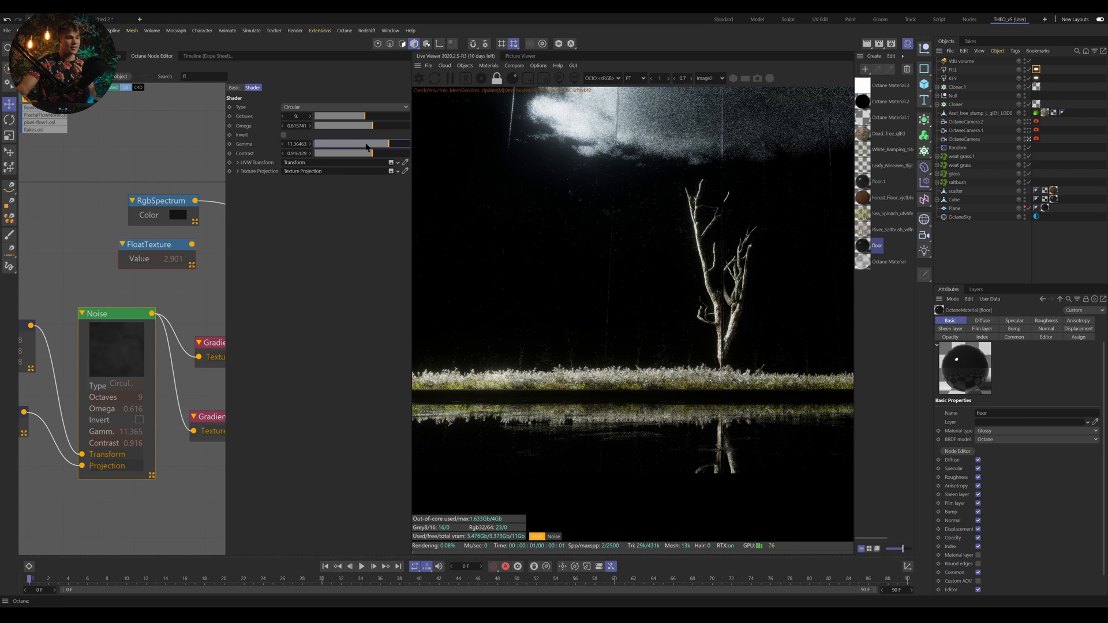
scroll(635, 321, "up", 2)
middle_click_drag(635, 320, 655, 262)
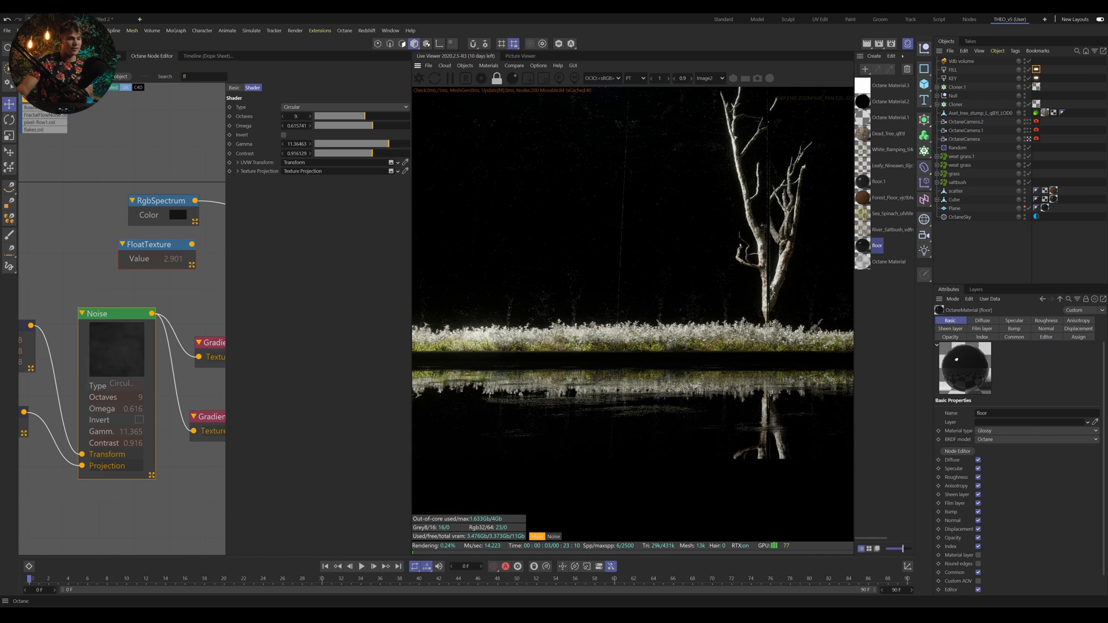
left_click(366, 144)
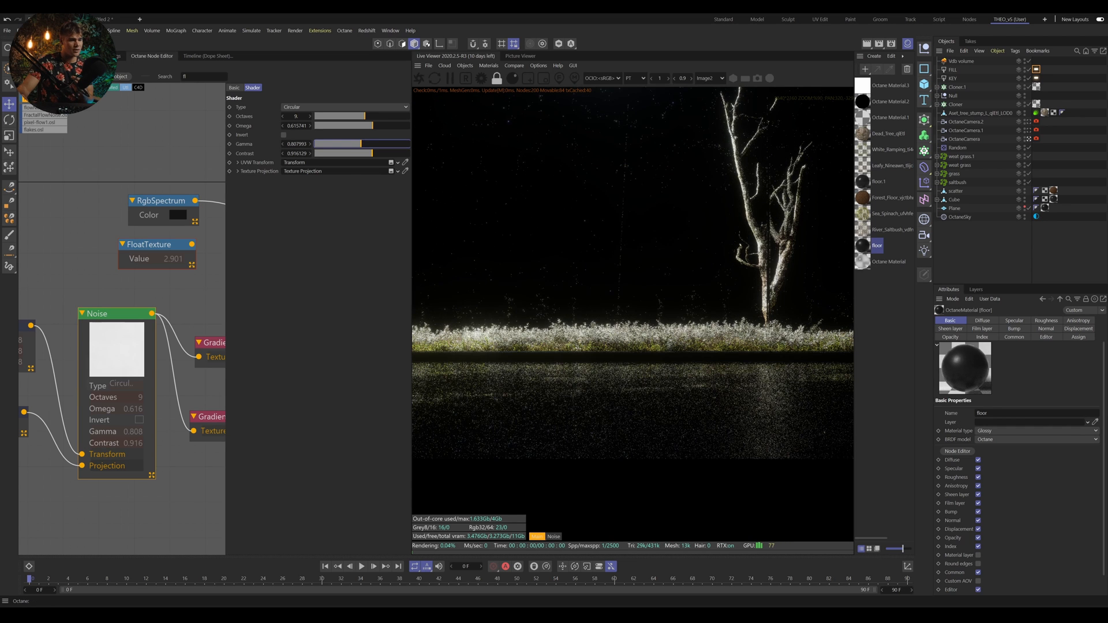
Set the Noise node's Gamma to about 2.783, check the whole scene, and lower it to about 1.817.
left_click_drag(361, 144, 376, 146)
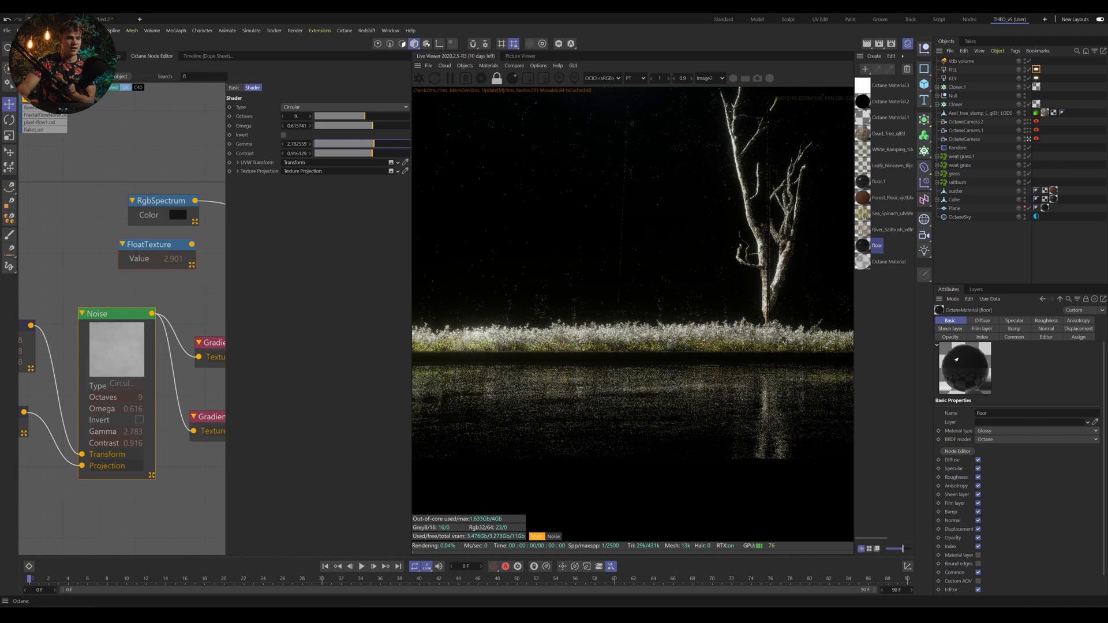
scroll(788, 183, "down", 3)
middle_click_drag(788, 183, 716, 279)
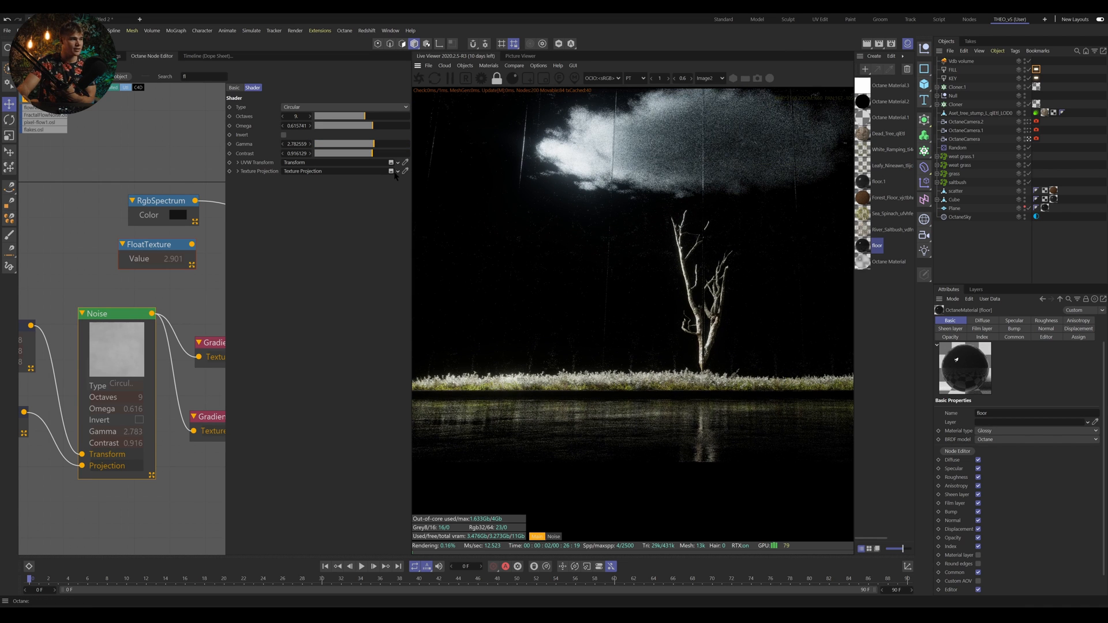
left_click_drag(375, 145, 368, 149)
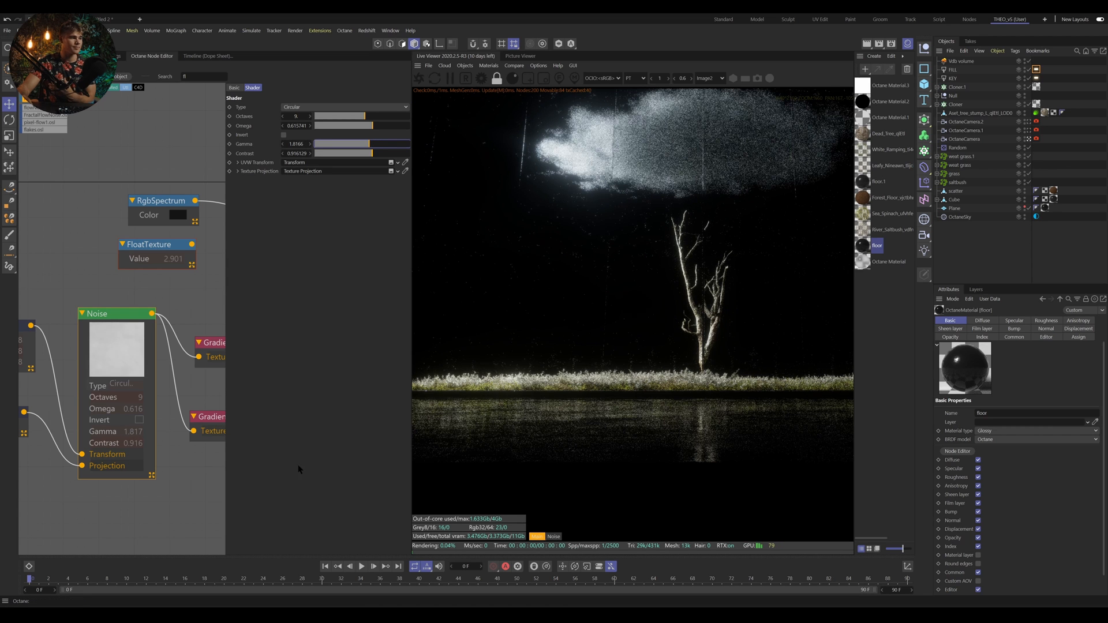
Select the Gradient feeding the floor's Bump and try darkening its light end knot to almost black.
left_click(207, 510)
middle_click_drag(207, 485, 107, 473)
left_click(115, 404)
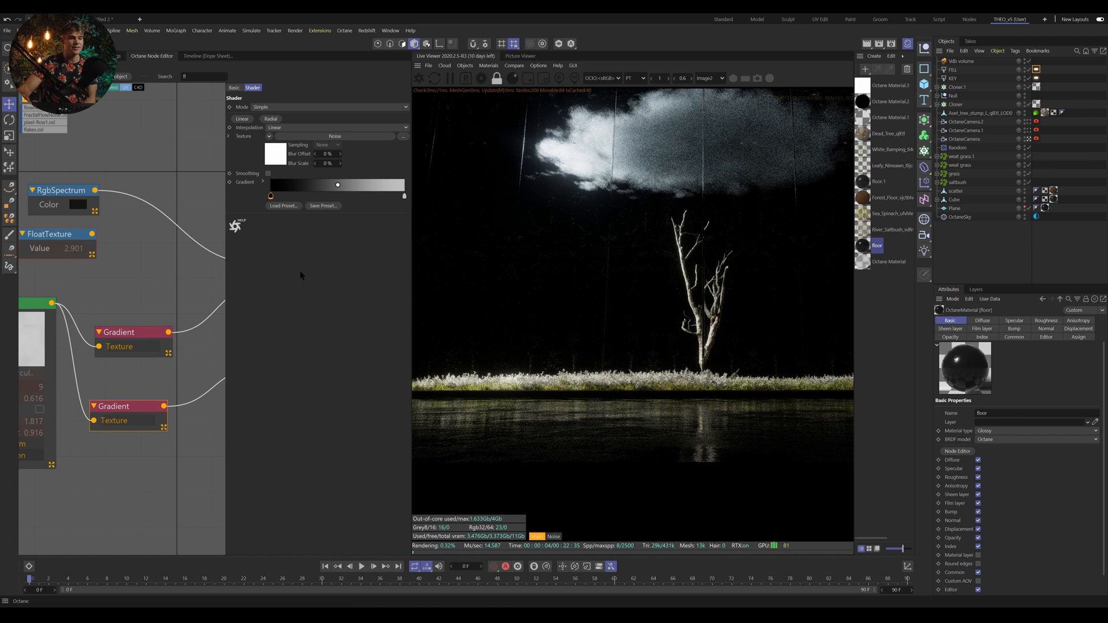
scroll(141, 363, "down", 2)
middle_click_drag(141, 366, 55, 374)
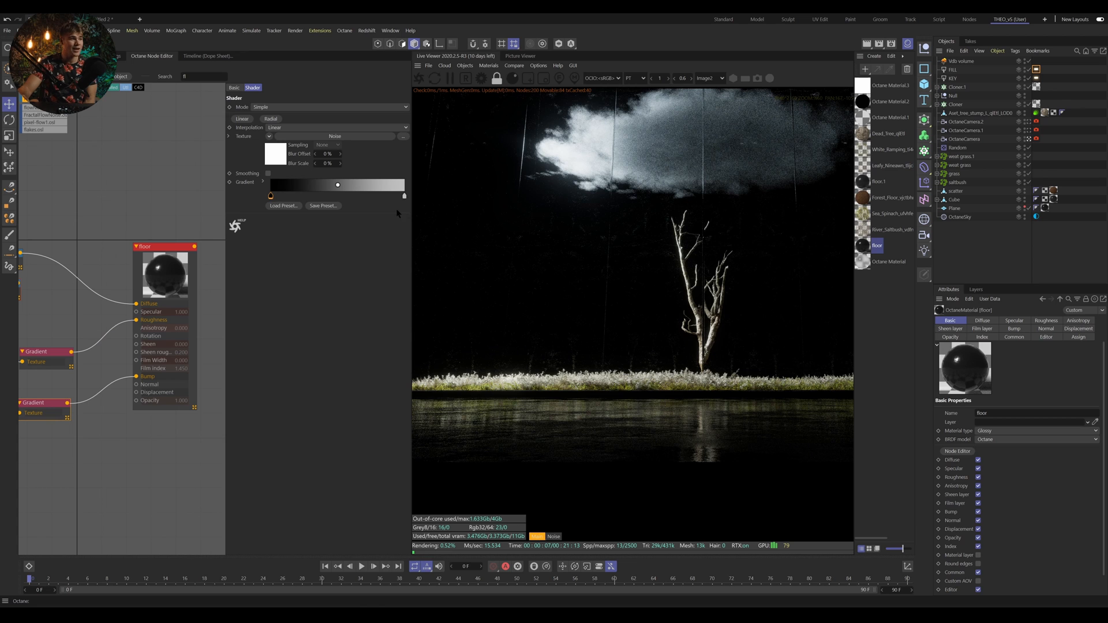
double_click(404, 197)
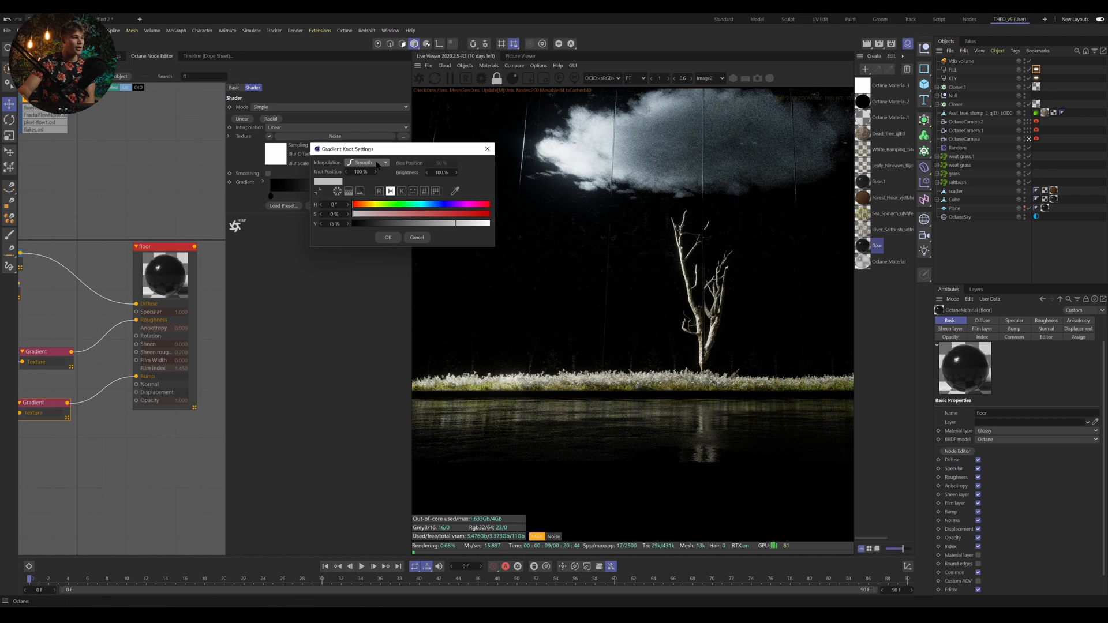
left_click_drag(353, 151, 331, 312)
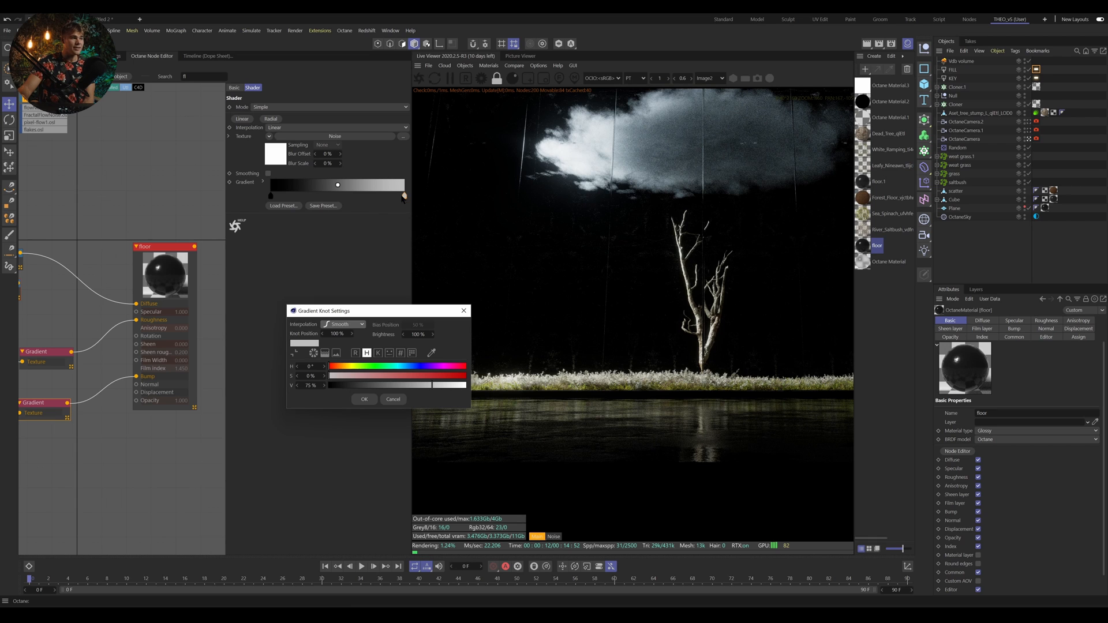
left_click_drag(440, 385, 343, 386)
left_click(359, 400)
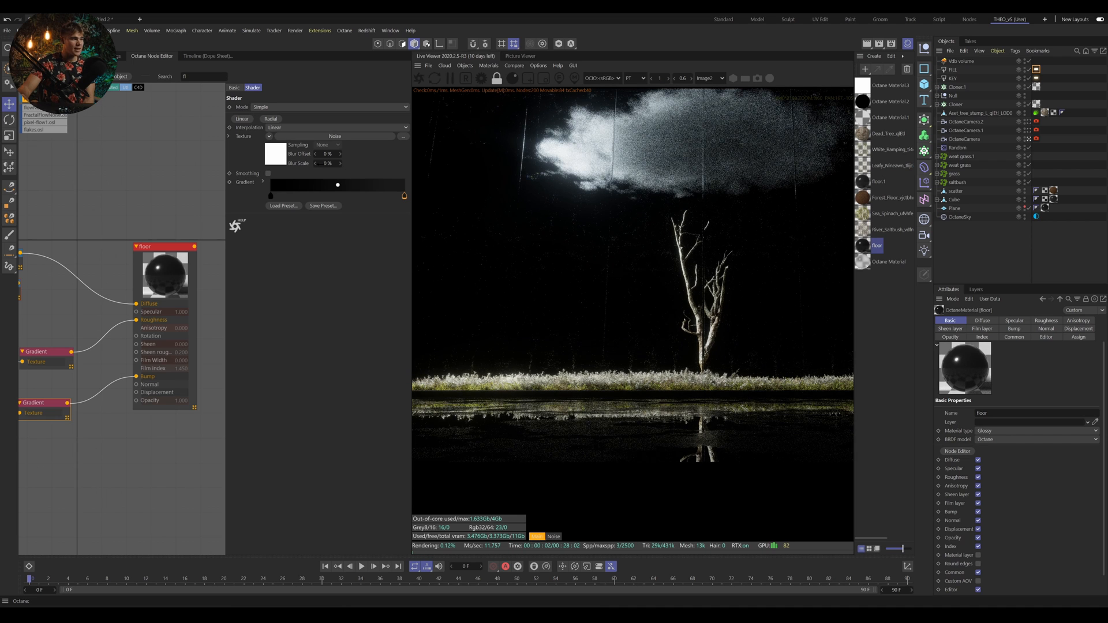
Try the bump Gradient's end knot at about 74% value and at pure white.
double_click(404, 195)
left_click(463, 223)
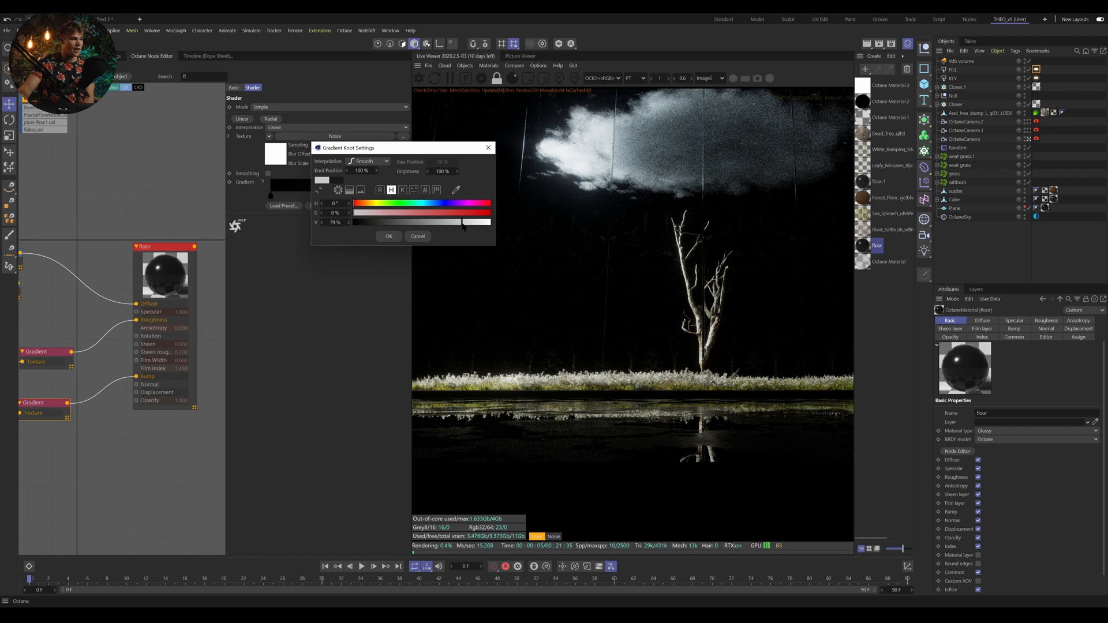
left_click(389, 237)
mouse_move(406, 199)
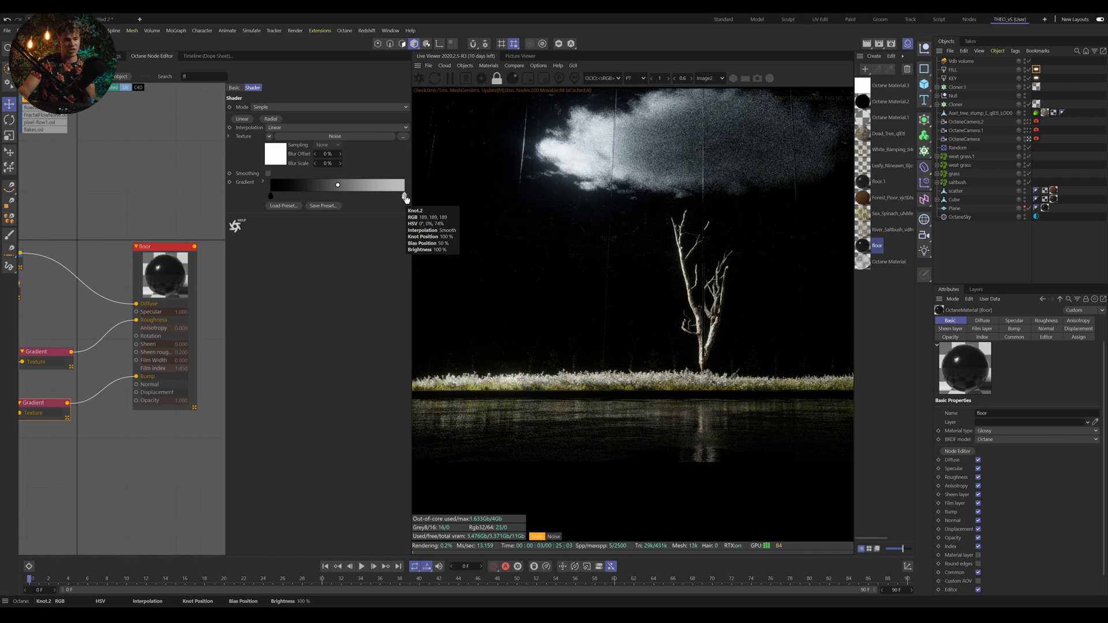
double_click(405, 198)
left_click(391, 237)
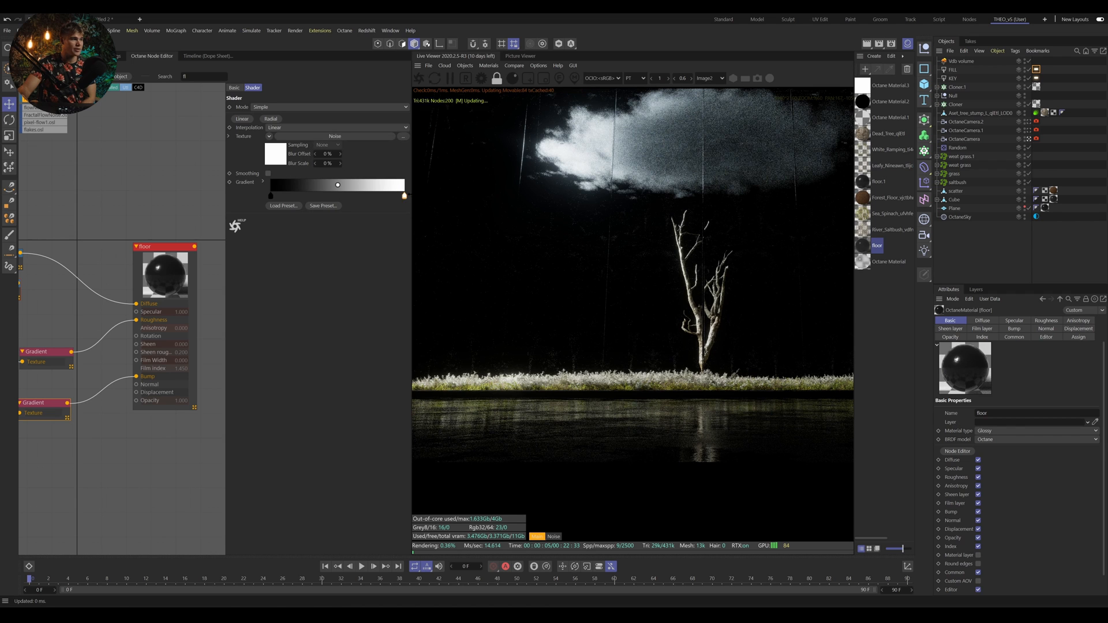
Darken the bump Gradient's end knot to a mid grey and raise it to 79% value.
left_click_drag(406, 198, 456, 222)
mouse_move(276, 196)
double_click(405, 197)
left_click(389, 236)
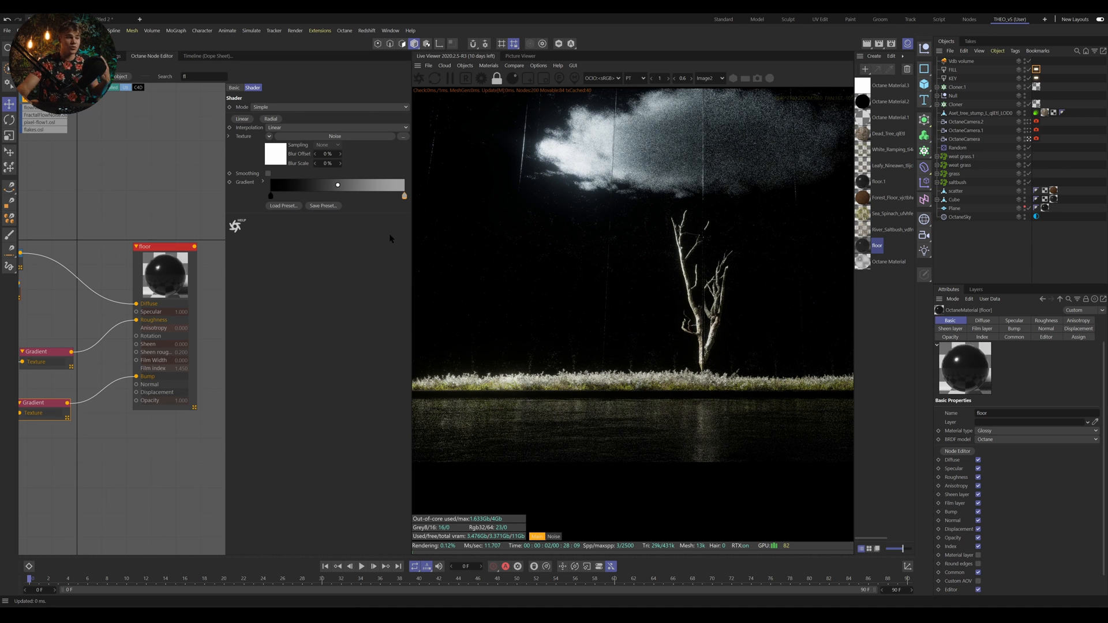
double_click(405, 196)
left_click(460, 222)
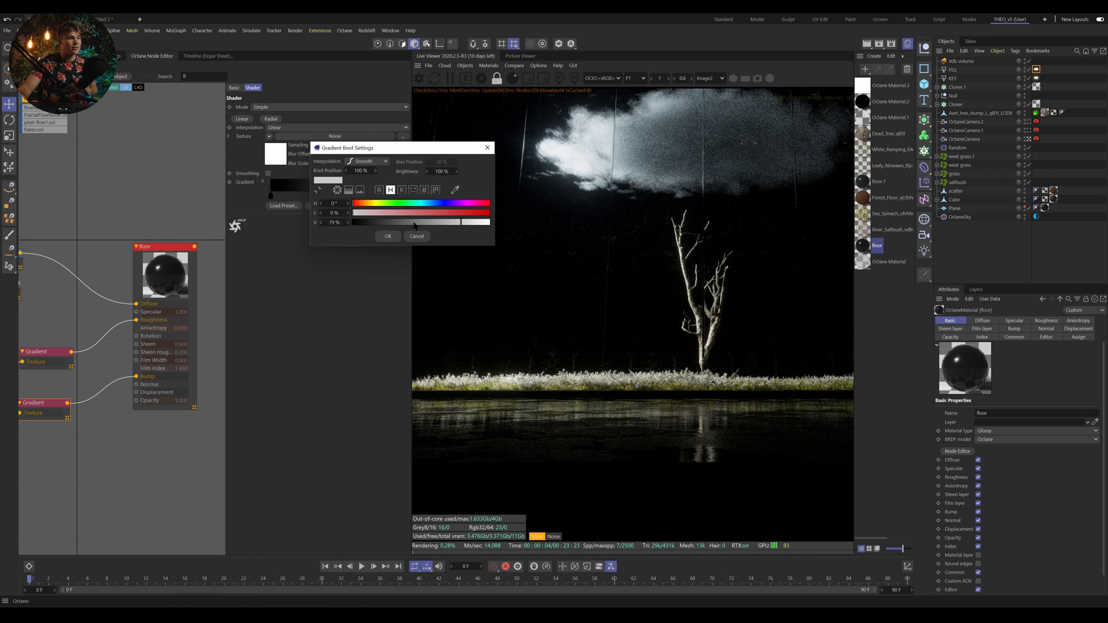
left_click(388, 236)
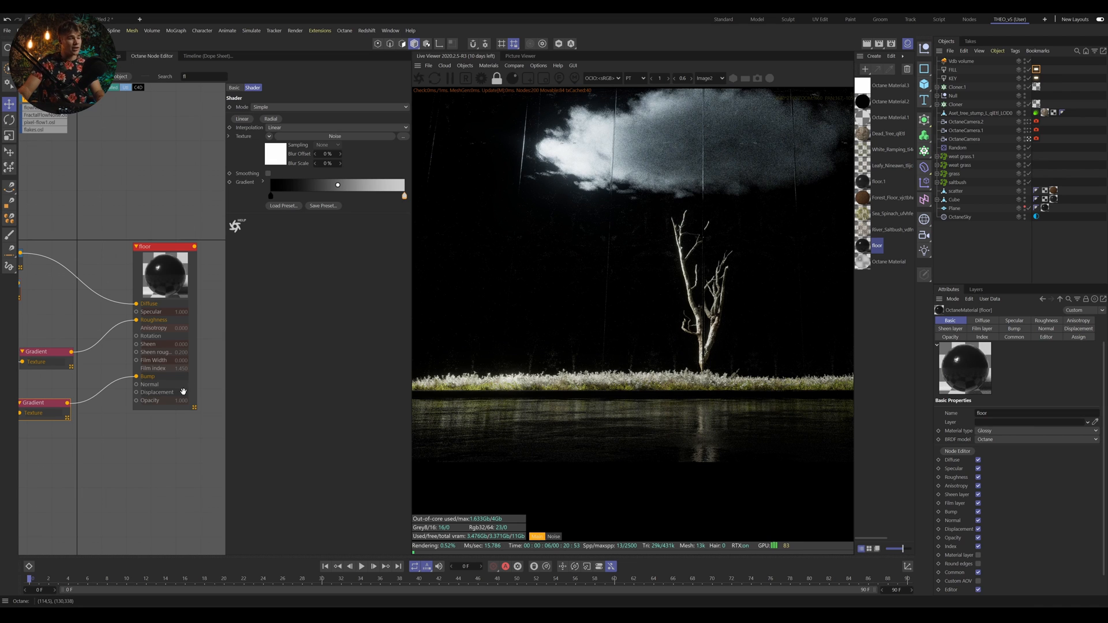
Disconnect the Gradient from the floor material's Bump and connect a new FloatTexture to that input instead.
scroll(184, 391, "up", 1)
left_click_drag(163, 226, 203, 225)
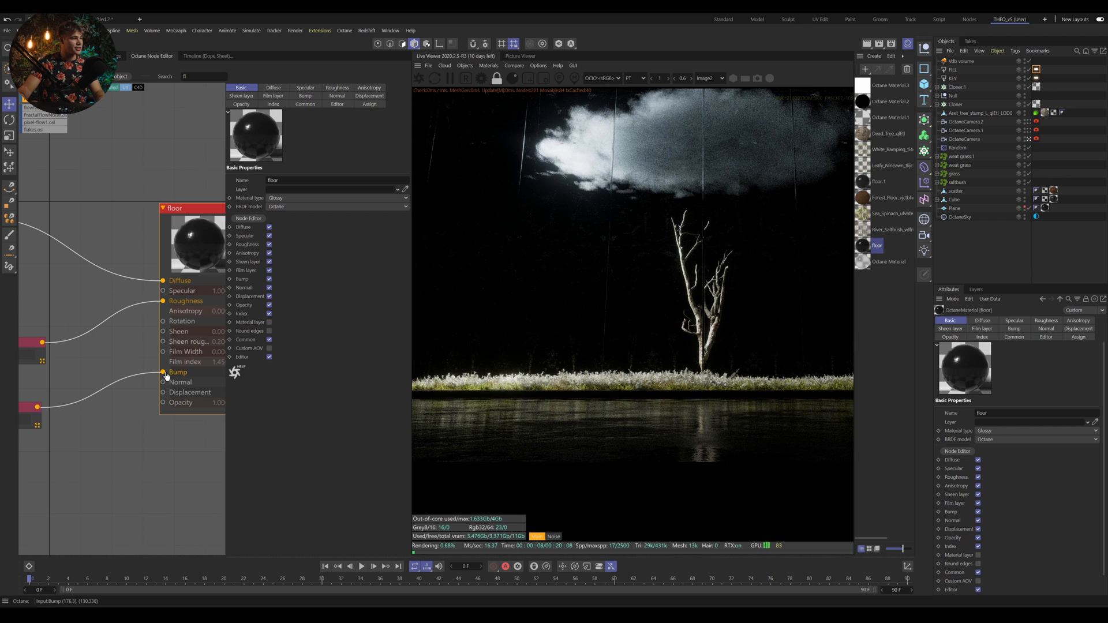
left_click_drag(133, 375, 179, 134)
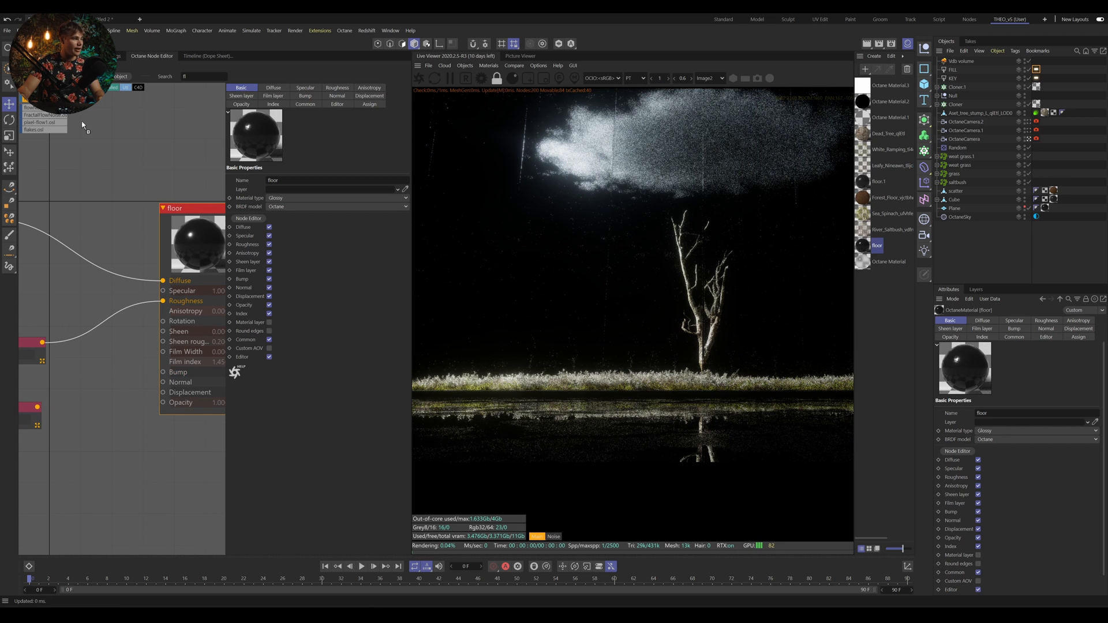
left_click(81, 451)
left_click_drag(144, 452, 164, 372)
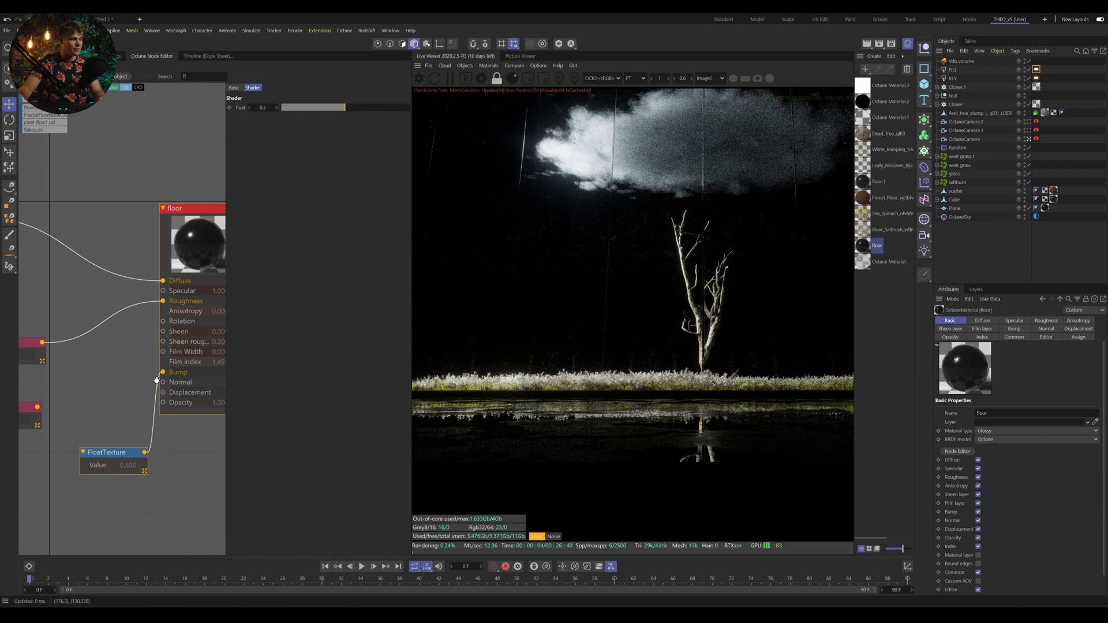
Rewire the FloatTexture from Bump to the floor's Roughness and try its value at 0 and at about 1.915.
mouse_move(163, 301)
left_mouse_down()
mouse_move(179, 370)
mouse_move(164, 301)
left_mouse_up()
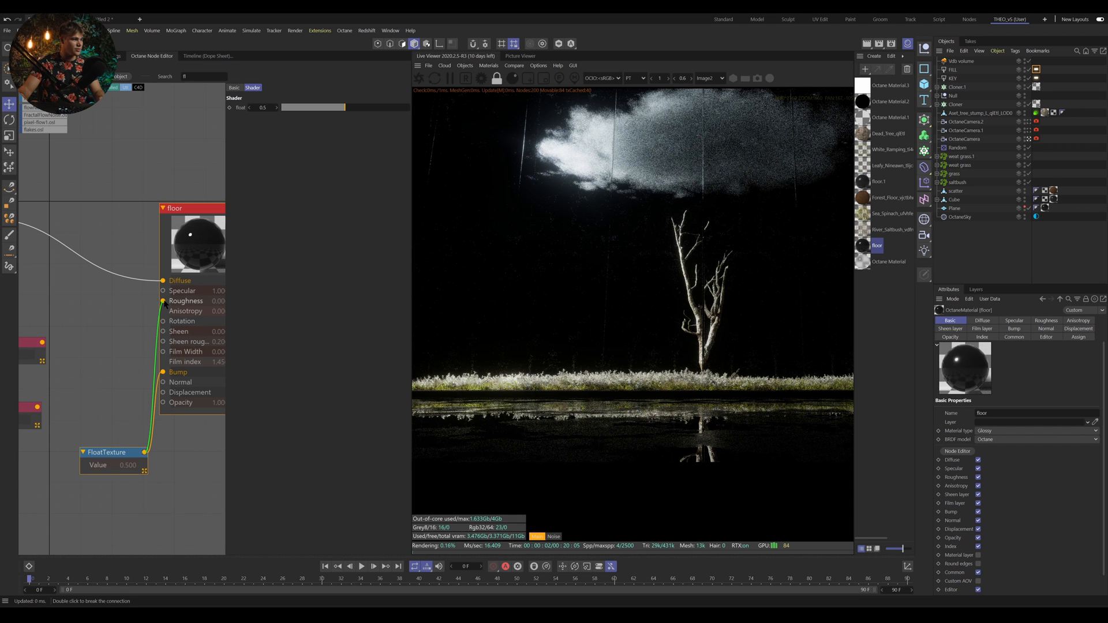
left_click_drag(121, 451, 107, 320)
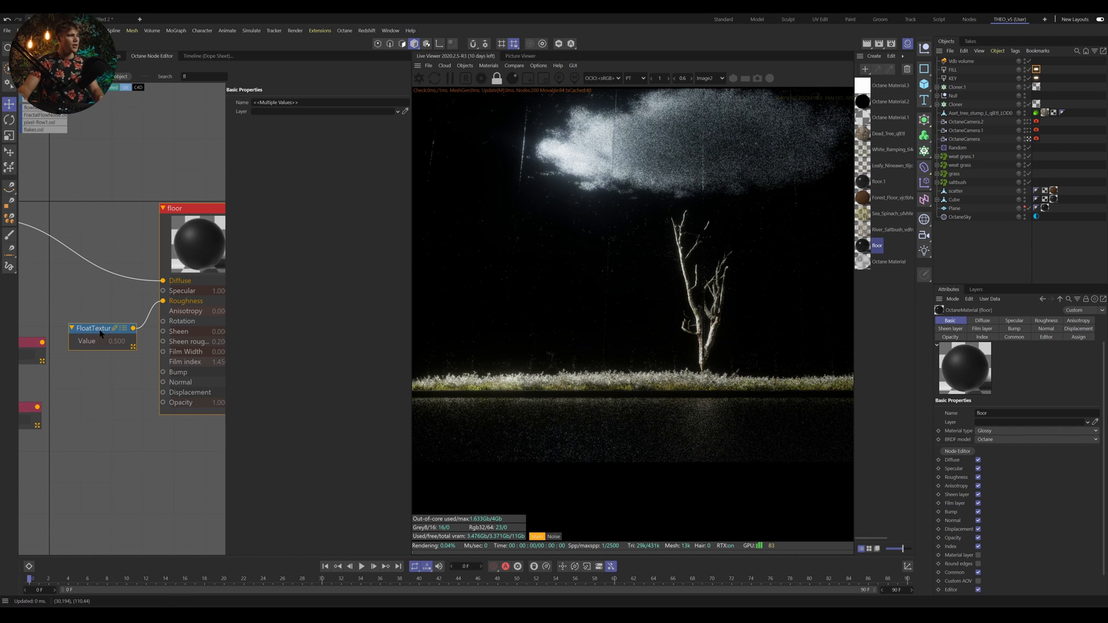
double_click(101, 342)
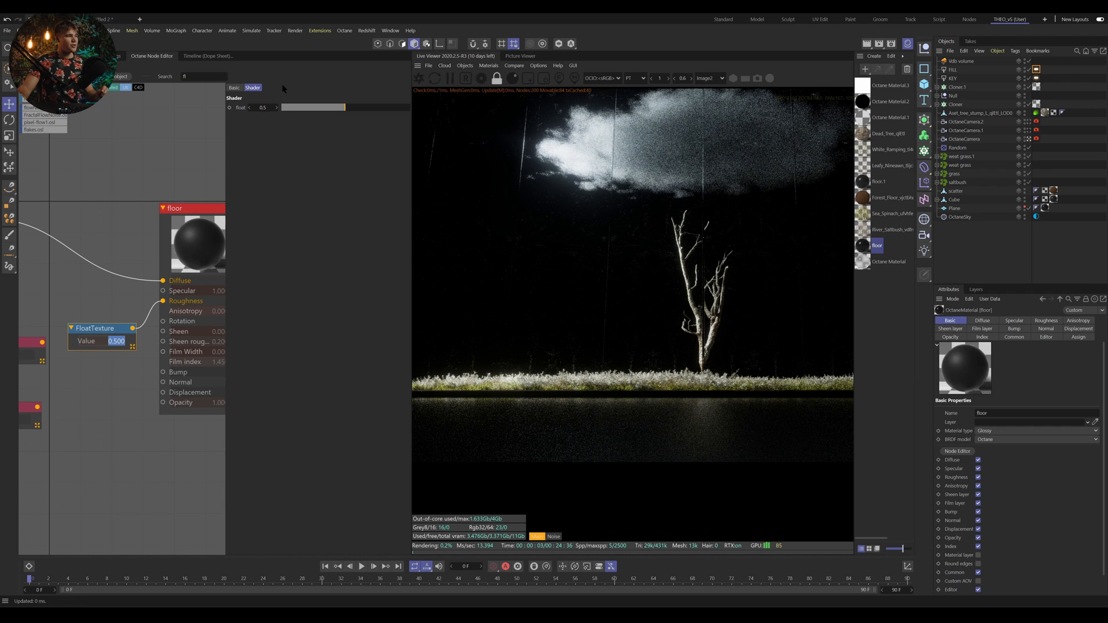
left_click_drag(340, 108, 232, 108)
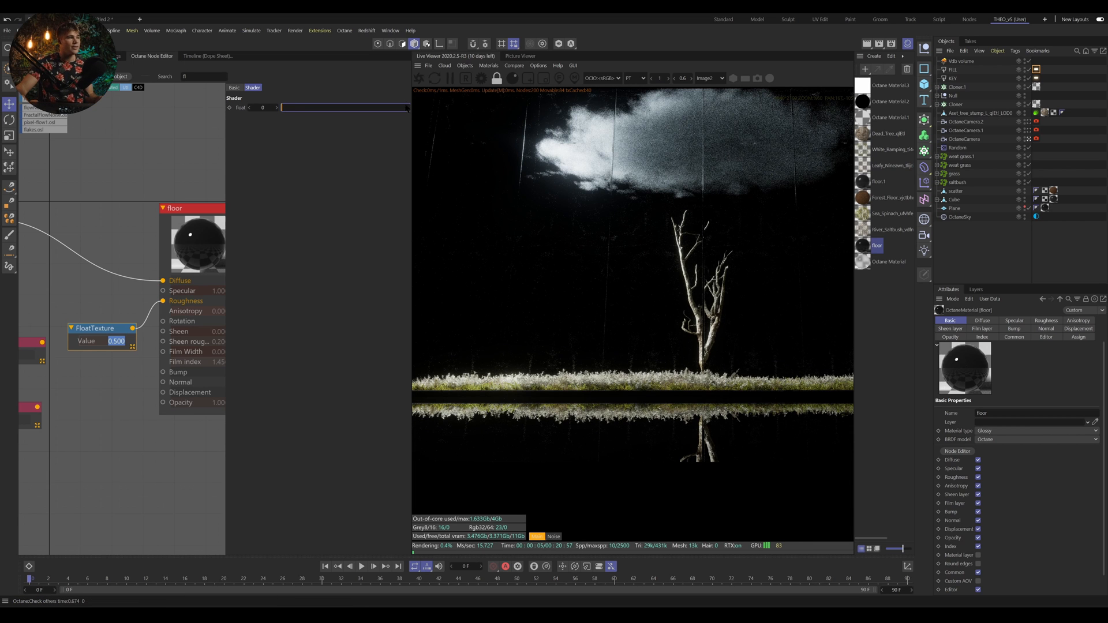
left_click_drag(317, 108, 547, 117)
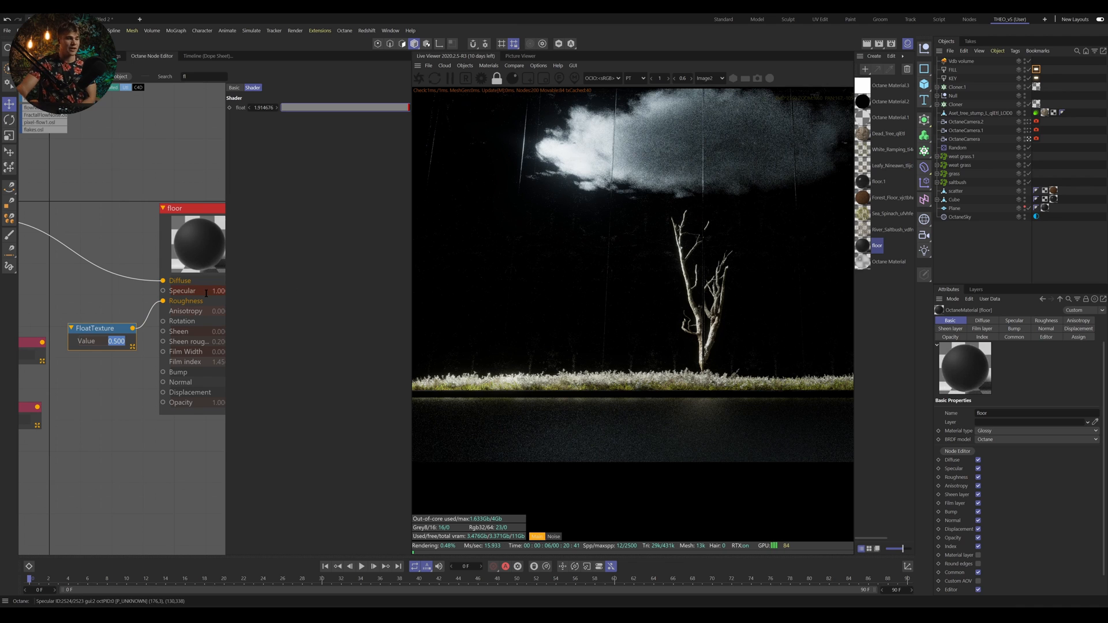
Try the floor material's type as Diffuse and restore it to Glossy.
left_click(188, 154)
left_click(191, 208)
left_click(334, 197)
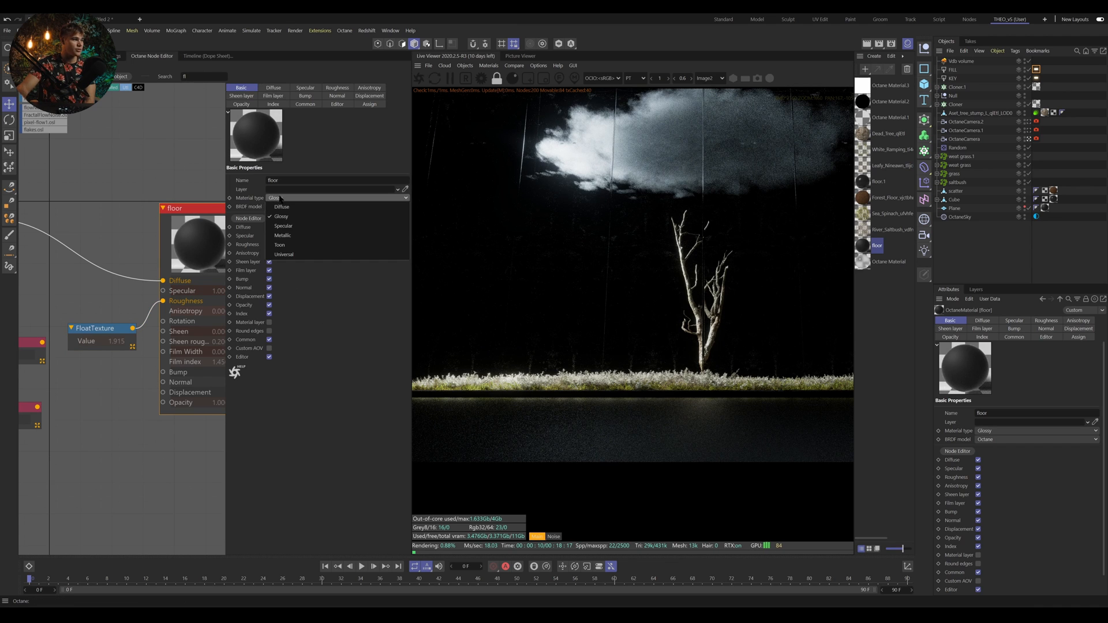
left_click(300, 206)
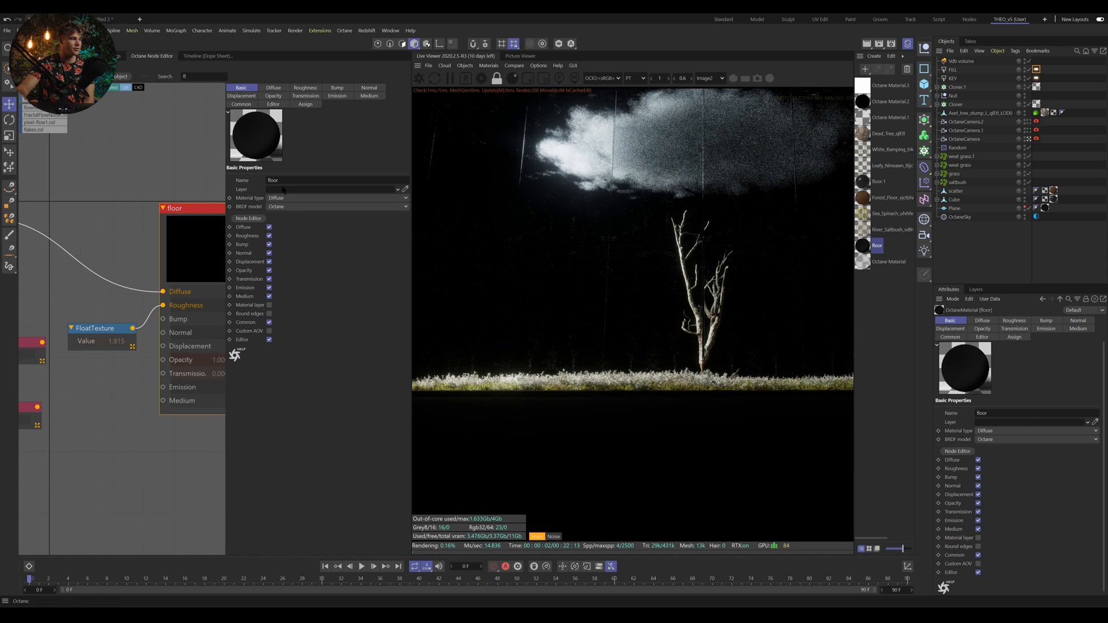
left_click(297, 199)
left_click(296, 215)
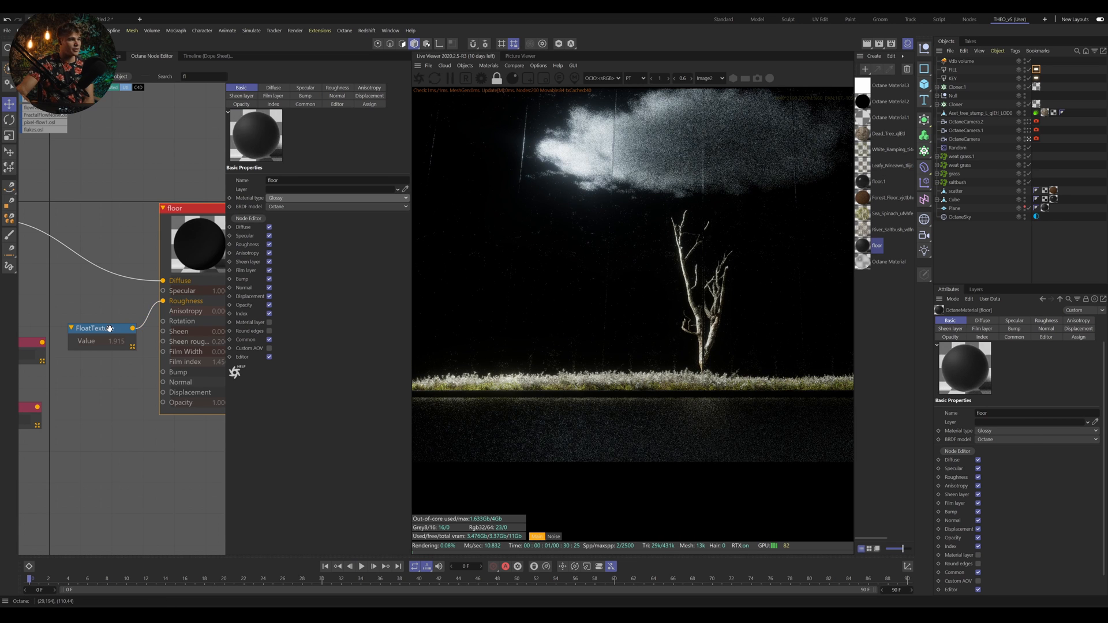
Delete the FloatTexture node feeding the floor material's Roughness.
mouse_move(126, 331)
left_mouse_down()
mouse_move(130, 308)
mouse_move(115, 329)
left_mouse_up()
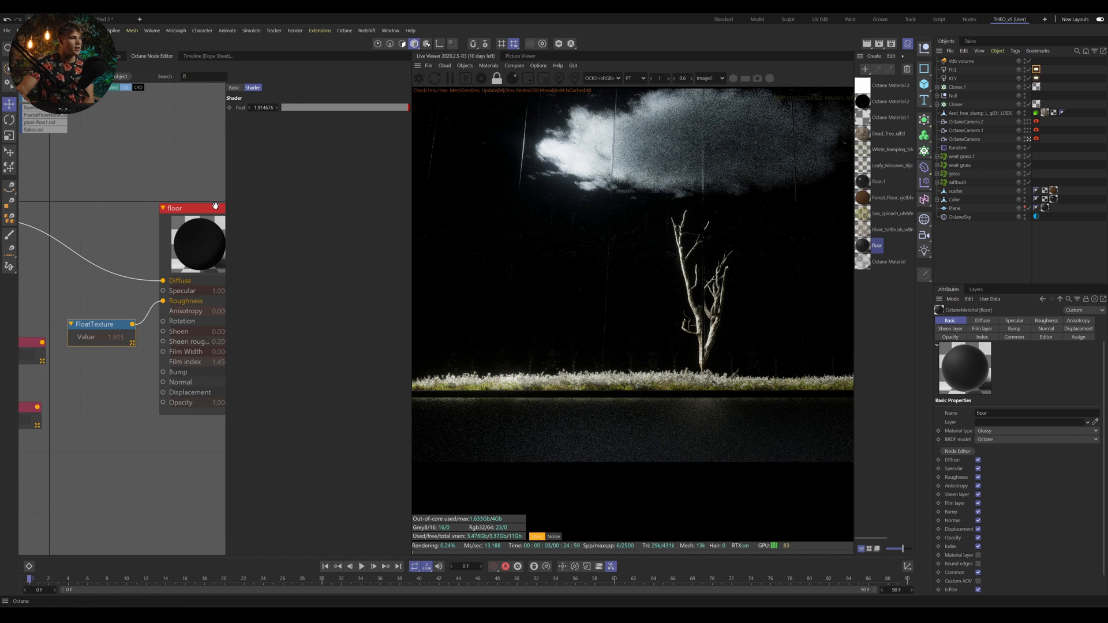
left_click_drag(346, 109, 396, 109)
key("Delete")
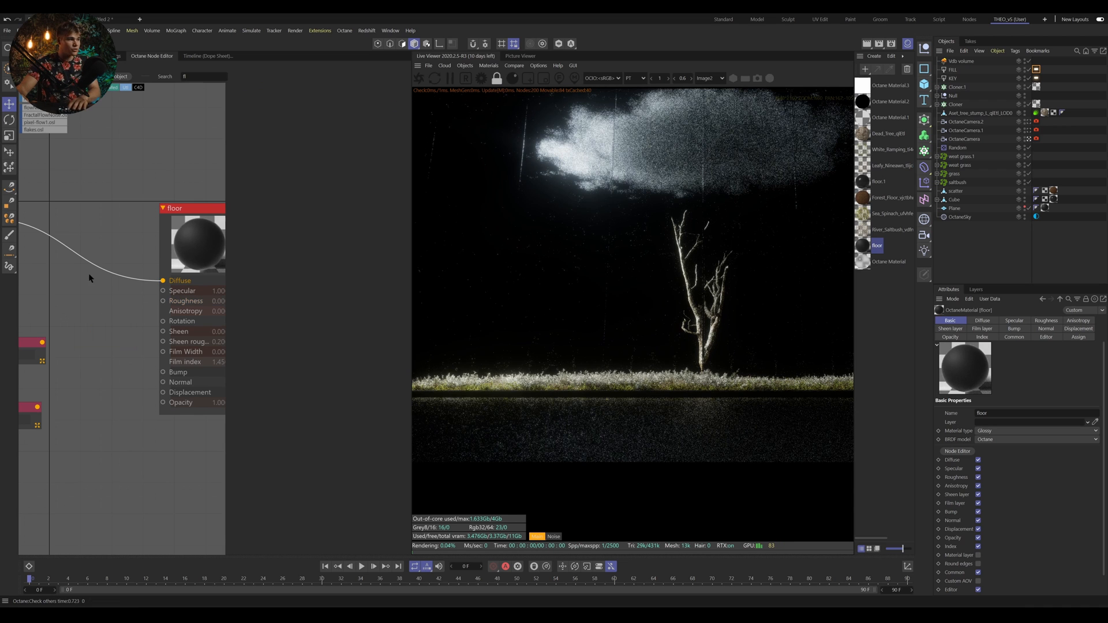
Add an RgbSpectrum node and connect it to the floor material's Roughness.
left_click(190, 76)
type("f")
key("BackSpace")
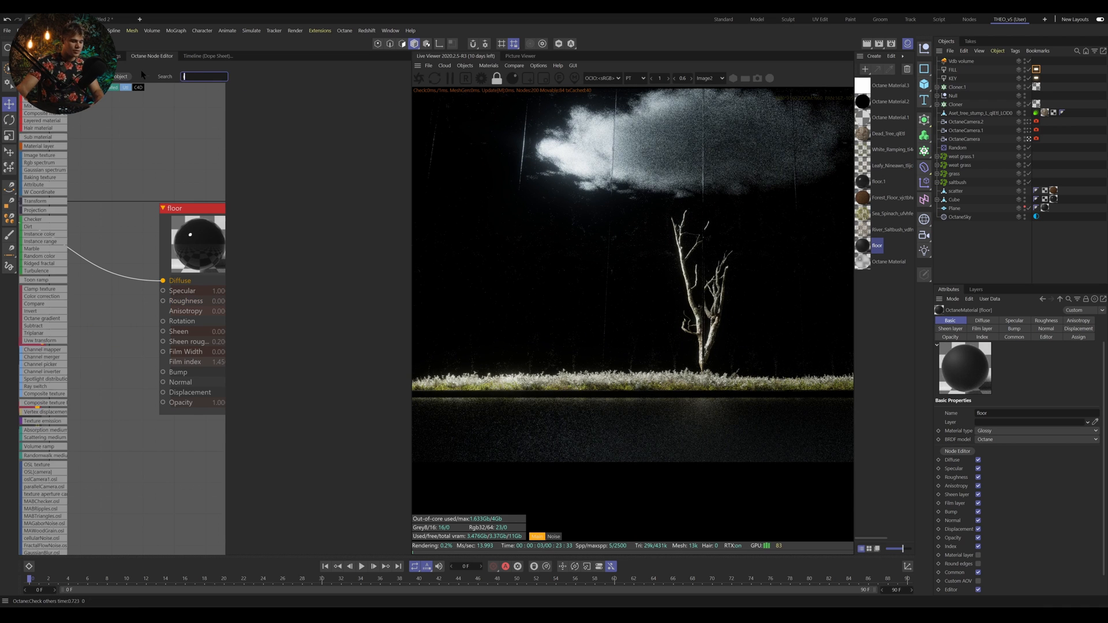
type("rg")
left_click_drag(105, 326, 91, 296)
left_click_drag(93, 293, 164, 301)
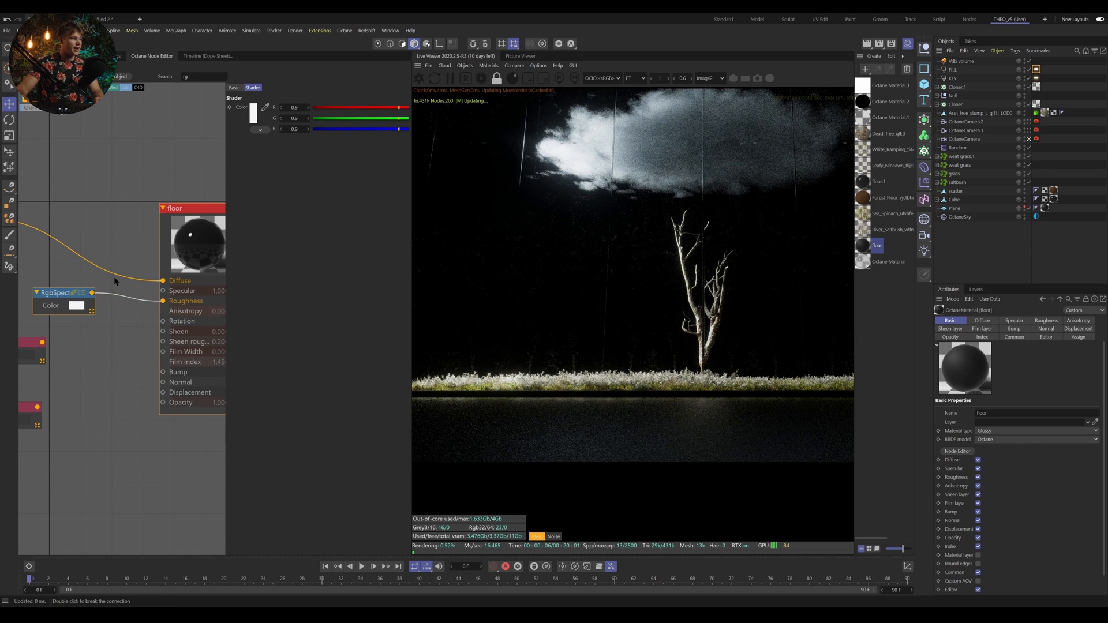
Try black for the roughness RgbSpectrum's colour and change it to white at 100% value.
left_click(255, 110)
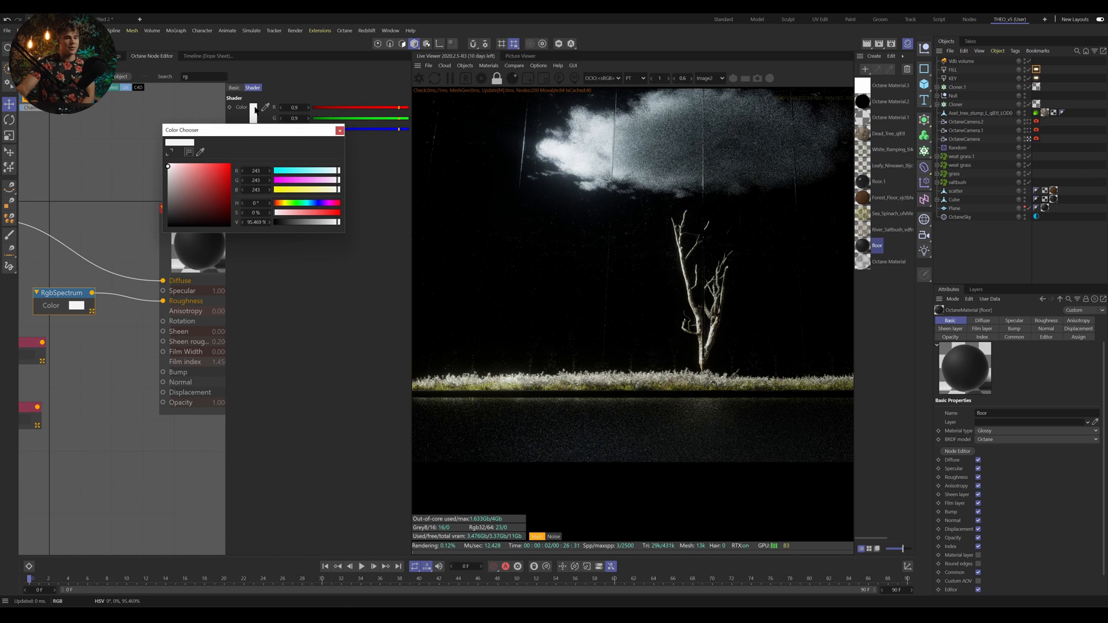
left_click_drag(308, 222, 273, 228)
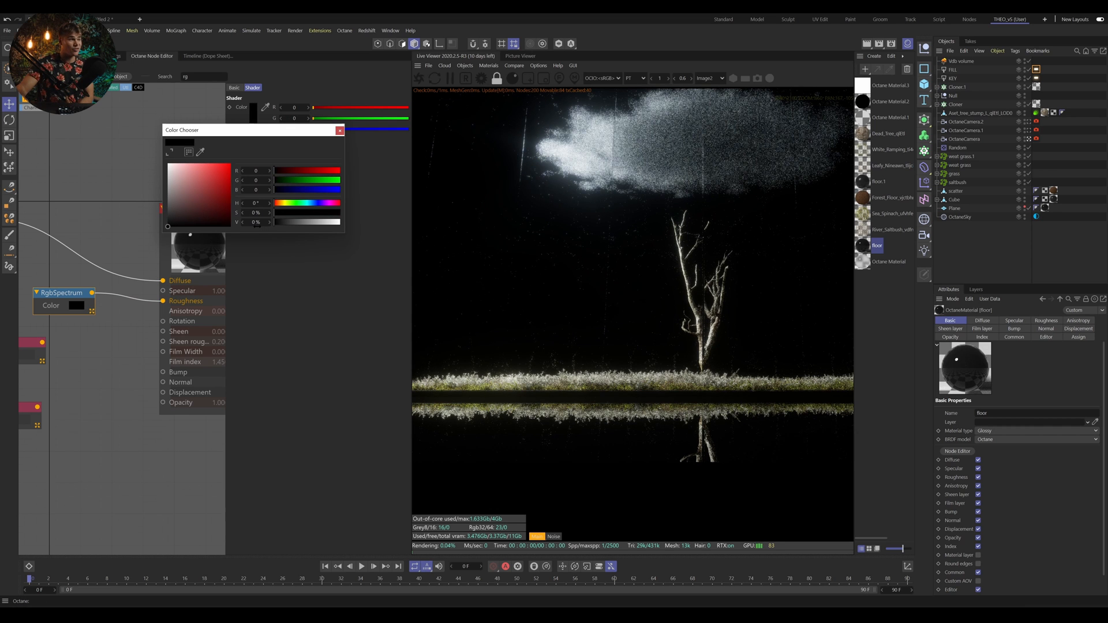
left_click_drag(275, 223, 348, 228)
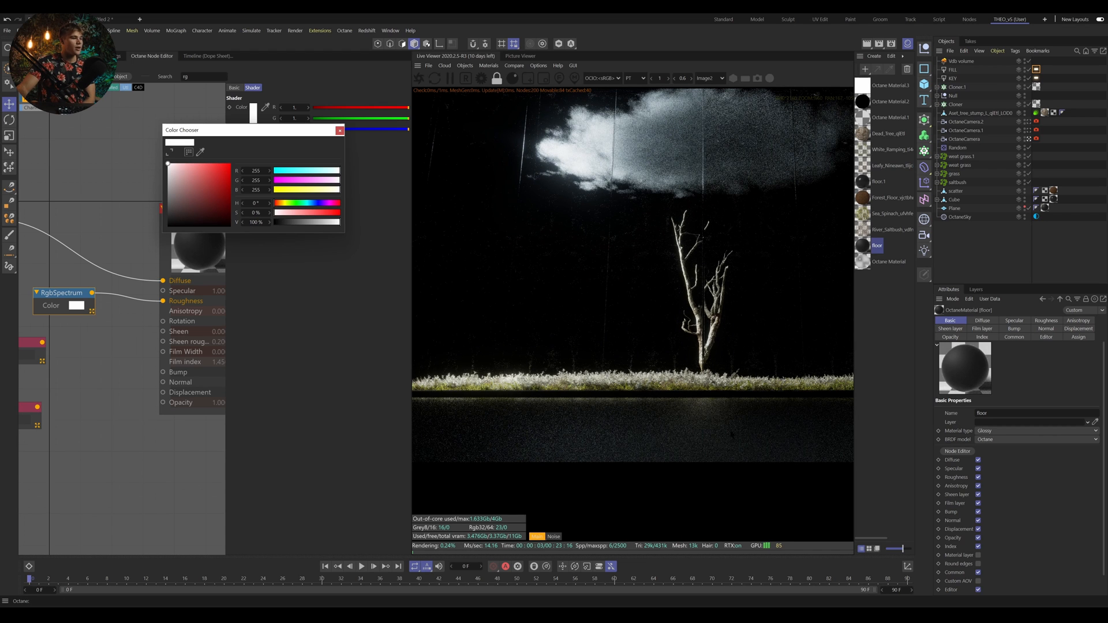
Set the roughness RgbSpectrum's colour to a neutral grey with a value of 53%.
left_click_drag(332, 222, 309, 225)
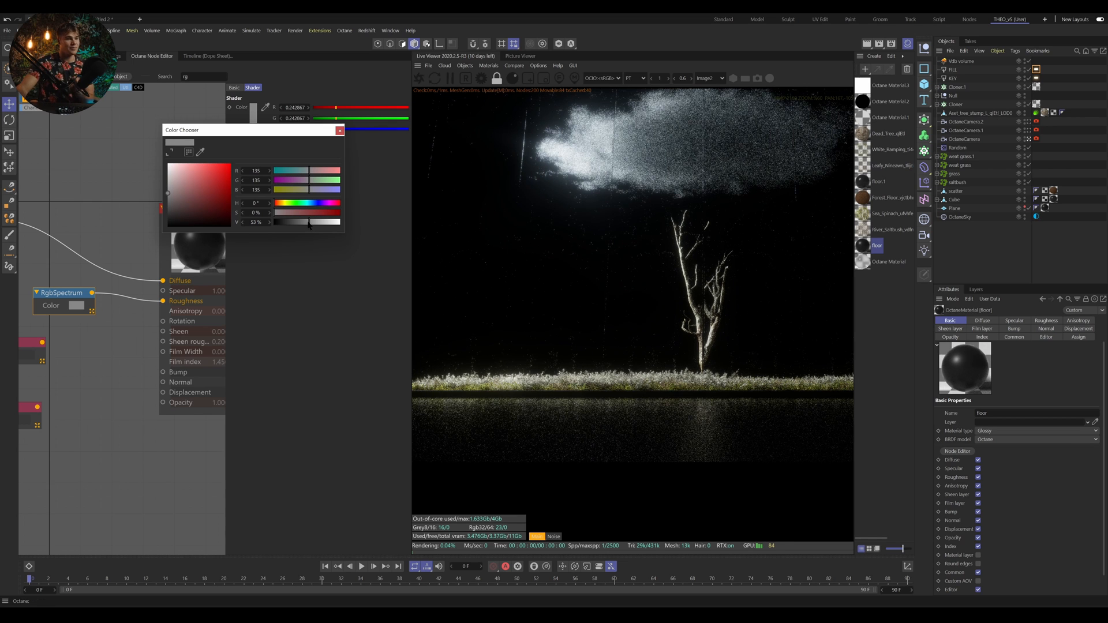
left_click(340, 130)
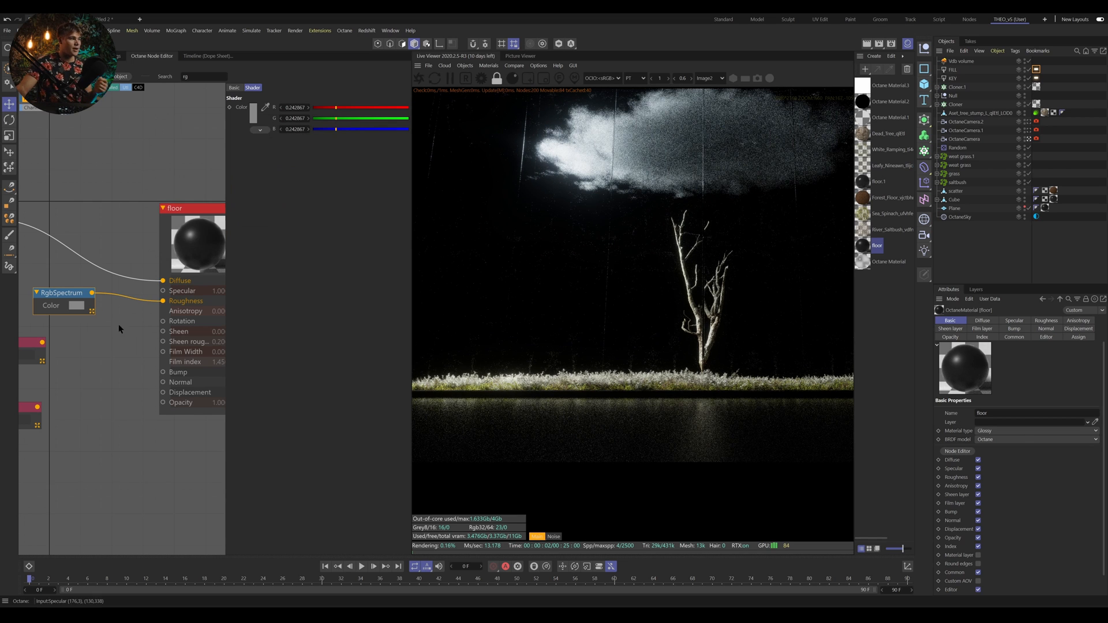
Delete the roughness RgbSpectrum node and reconnect the upper Gradient to the floor material's Roughness and the lower Gradient to its Bump.
left_click(87, 296)
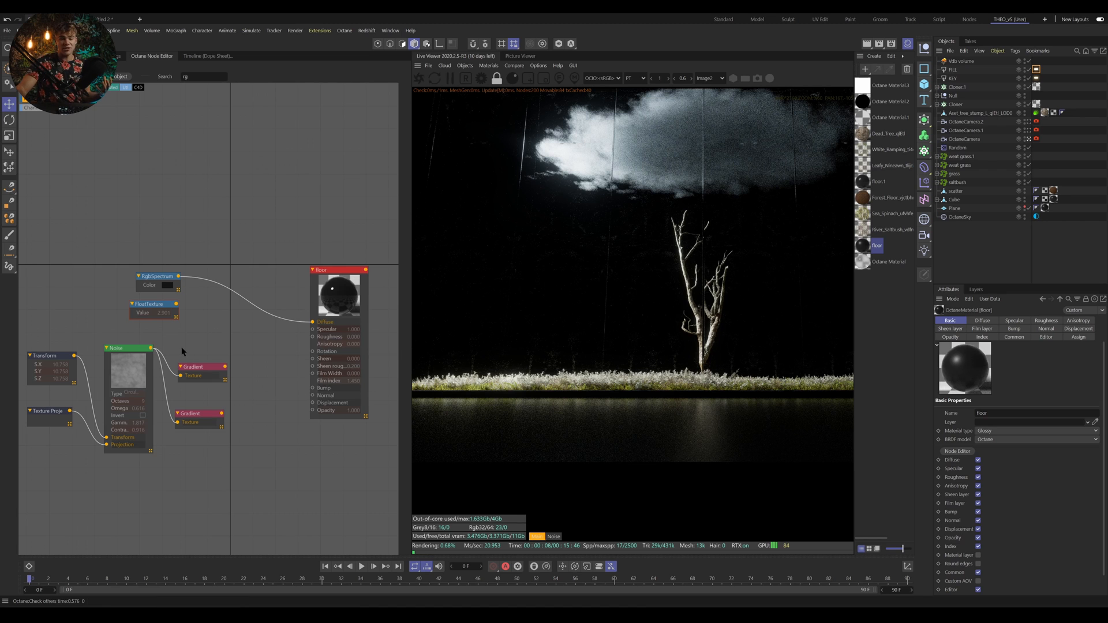
scroll(181, 348, "up", 3)
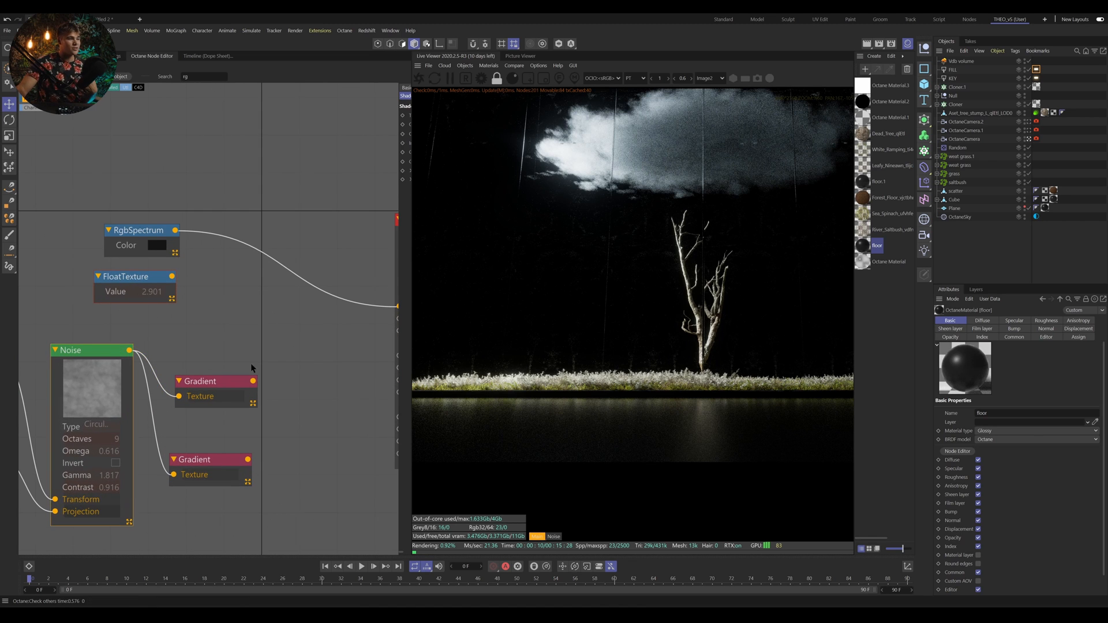
scroll(251, 368, "down", 3)
left_click_drag(167, 467, 318, 426)
left_click_drag(172, 389, 318, 339)
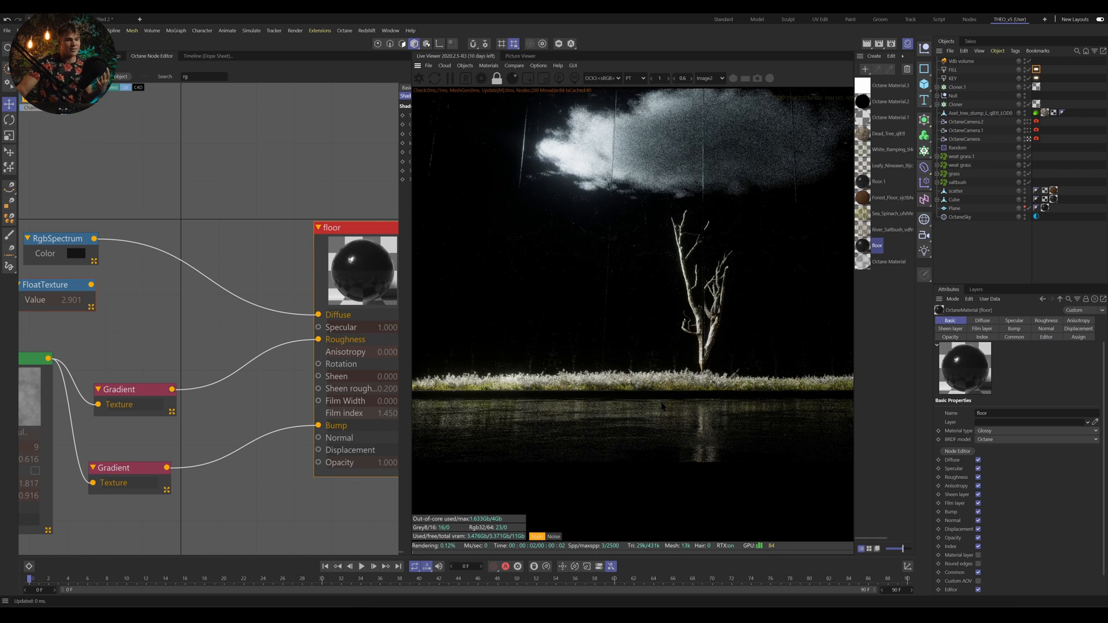
scroll(662, 419, "up", 3)
scroll(662, 419, "down", 5)
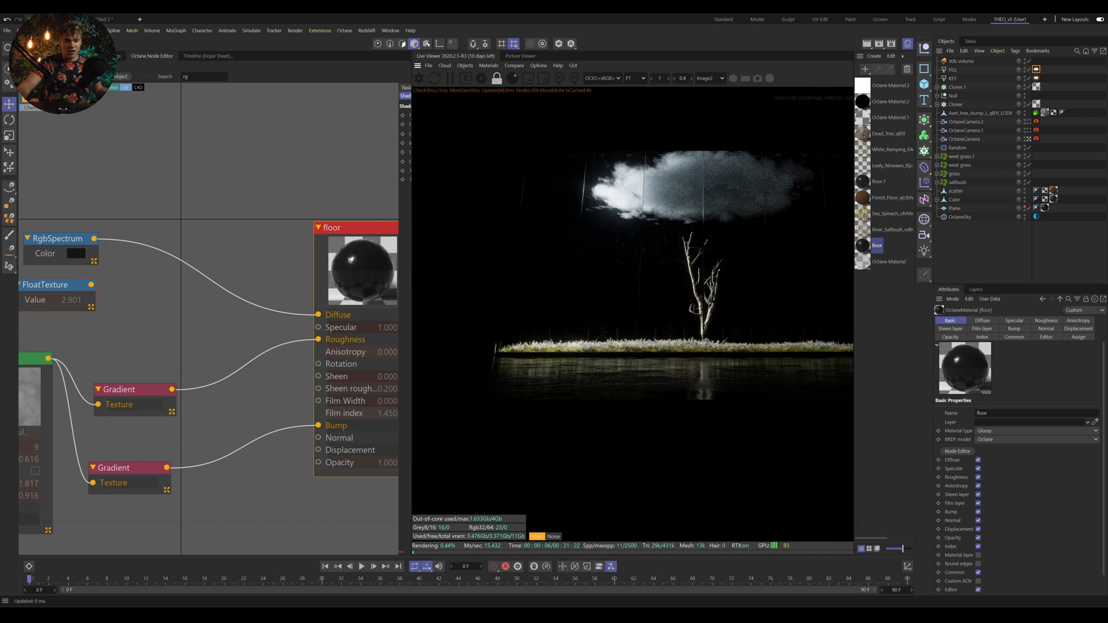
scroll(662, 419, "up", 3)
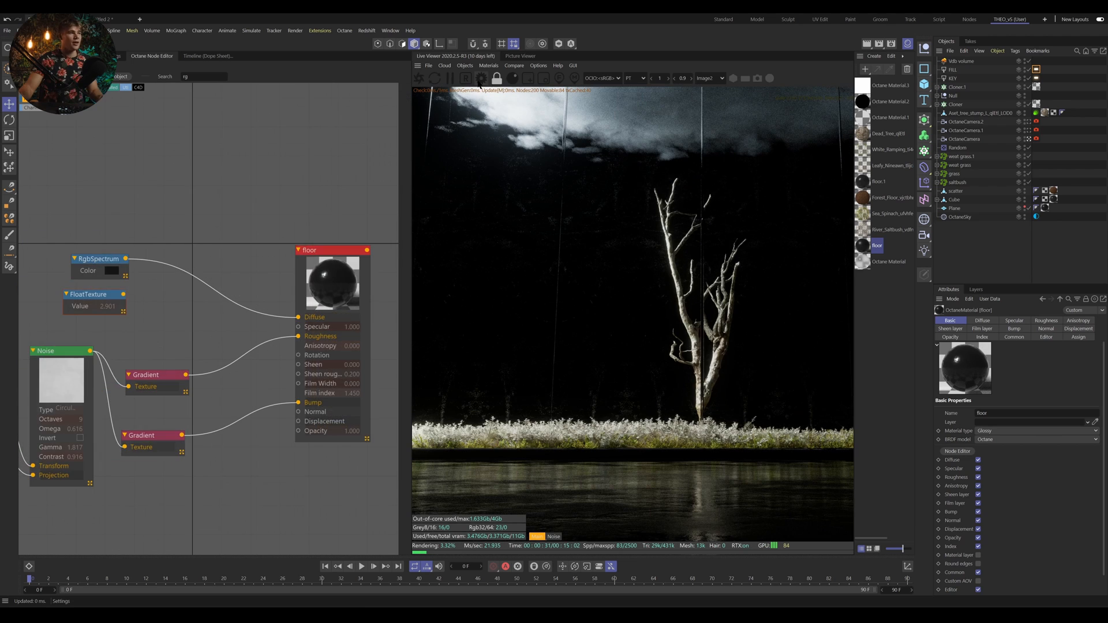
Open the render settings and show the Render AOV group options of the Octane Renderer.
left_click(481, 79)
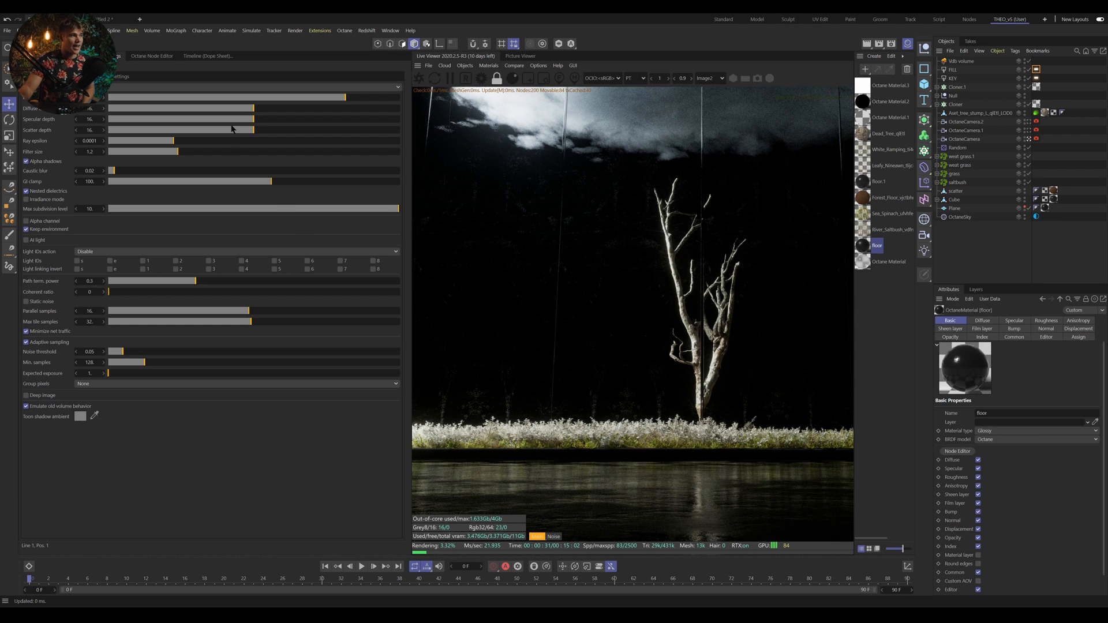
left_click(212, 57)
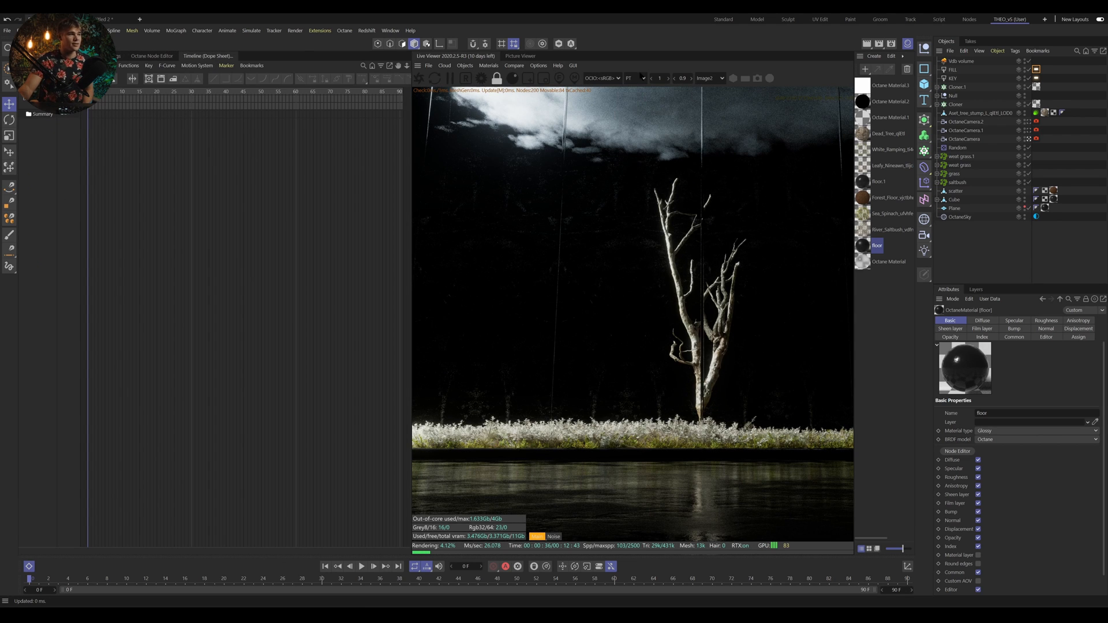
left_click(891, 44)
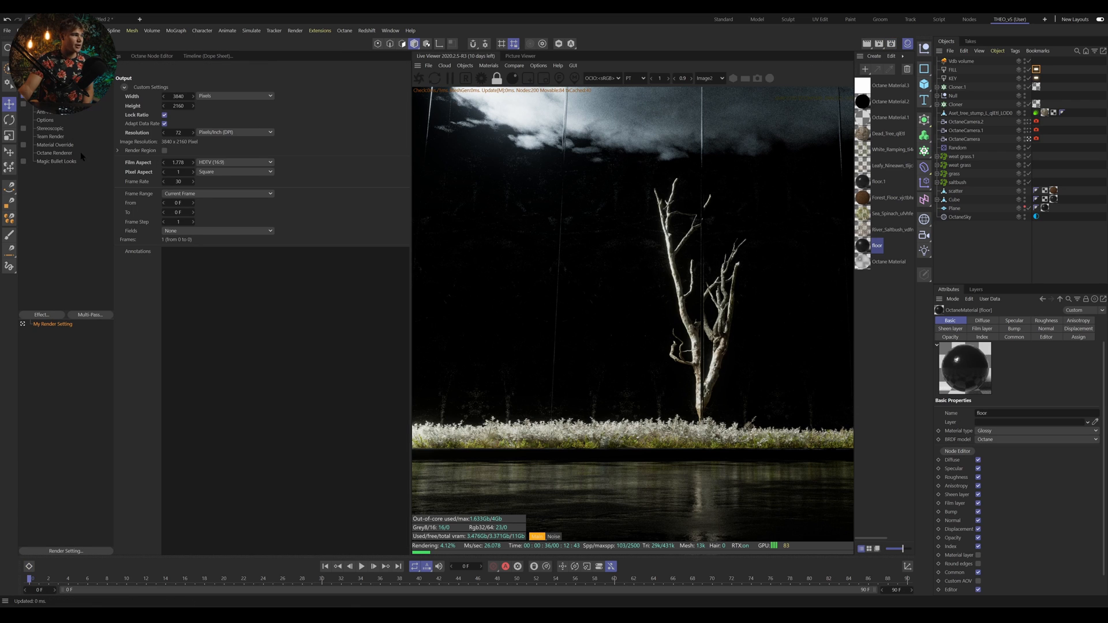
left_click(54, 153)
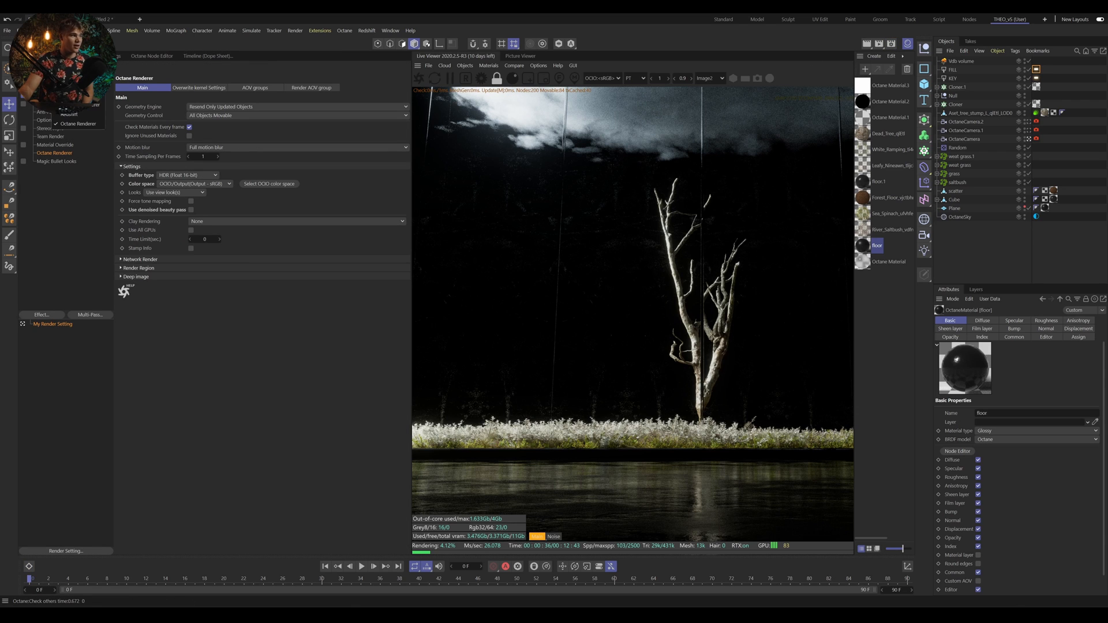
left_click(81, 124)
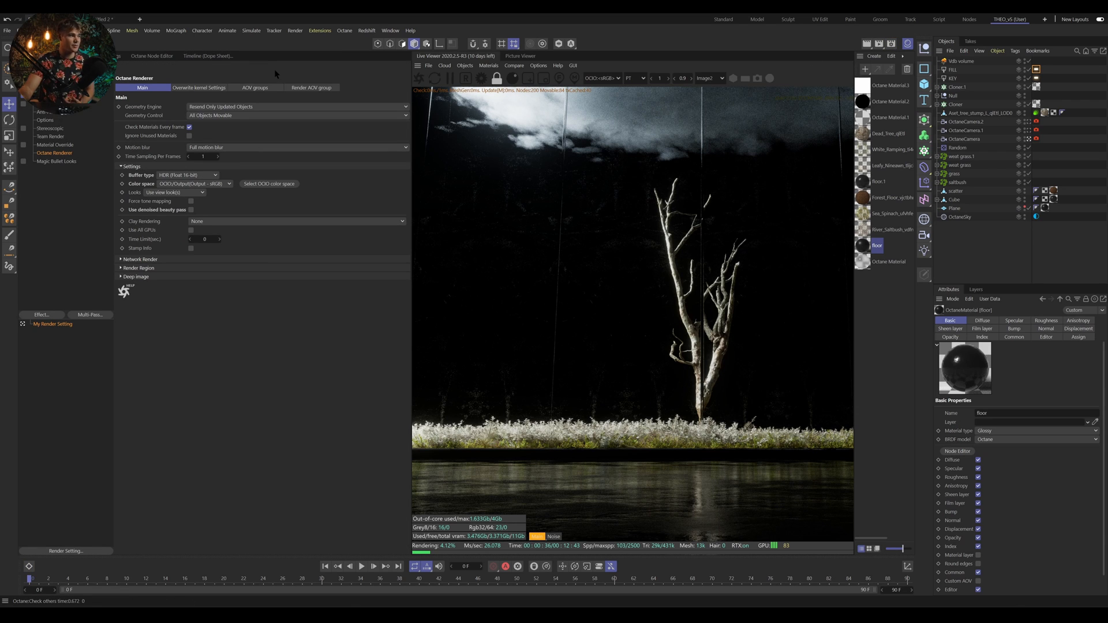
left_click(309, 88)
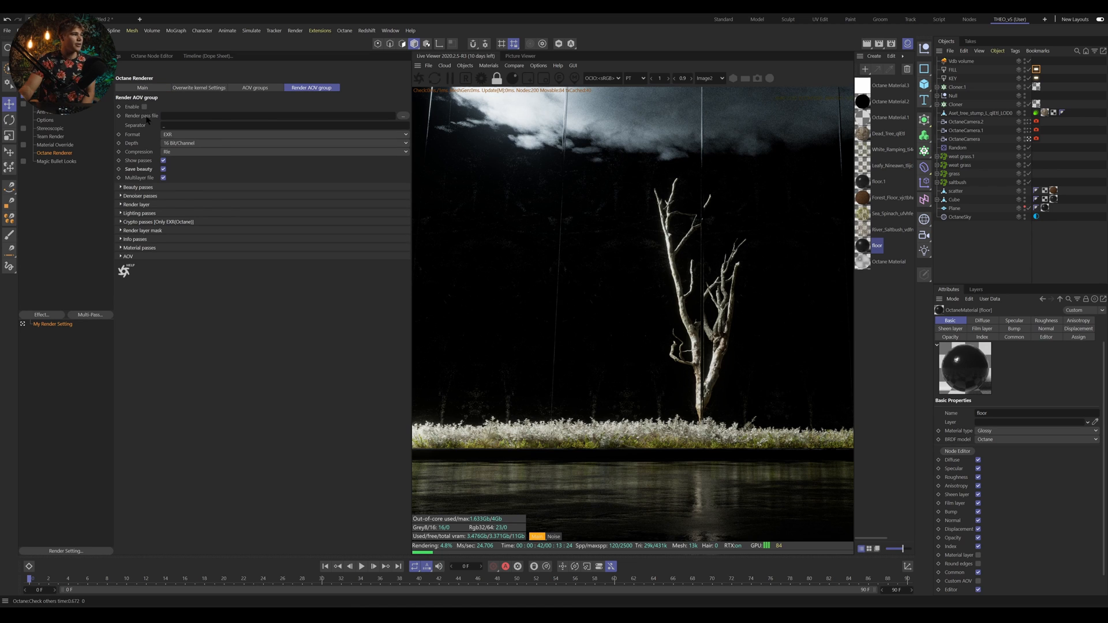
Expand the denoiser and beauty passes and enable the Refraction, Shadow, Volume and Transmission passes.
left_click(183, 195)
left_click(189, 187)
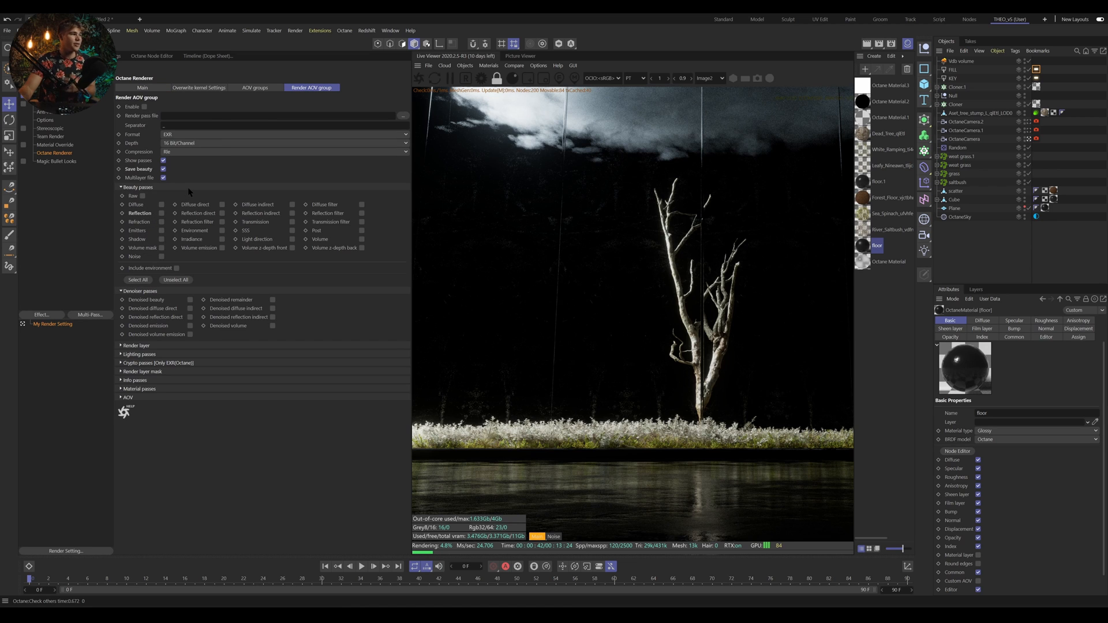
left_click(162, 222)
left_click(161, 239)
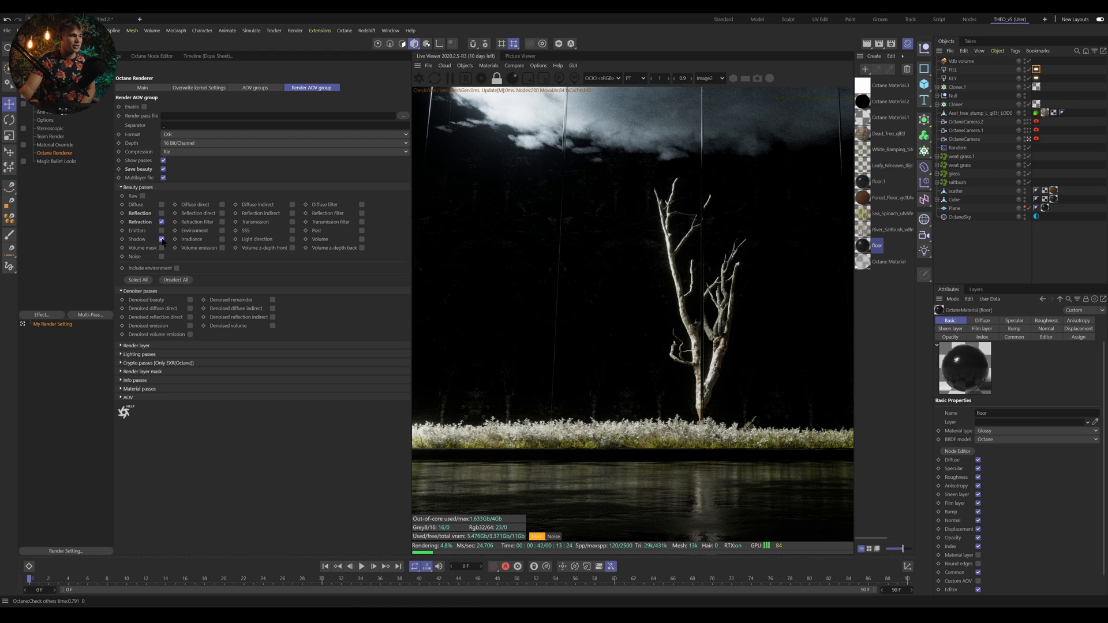
left_click(362, 239)
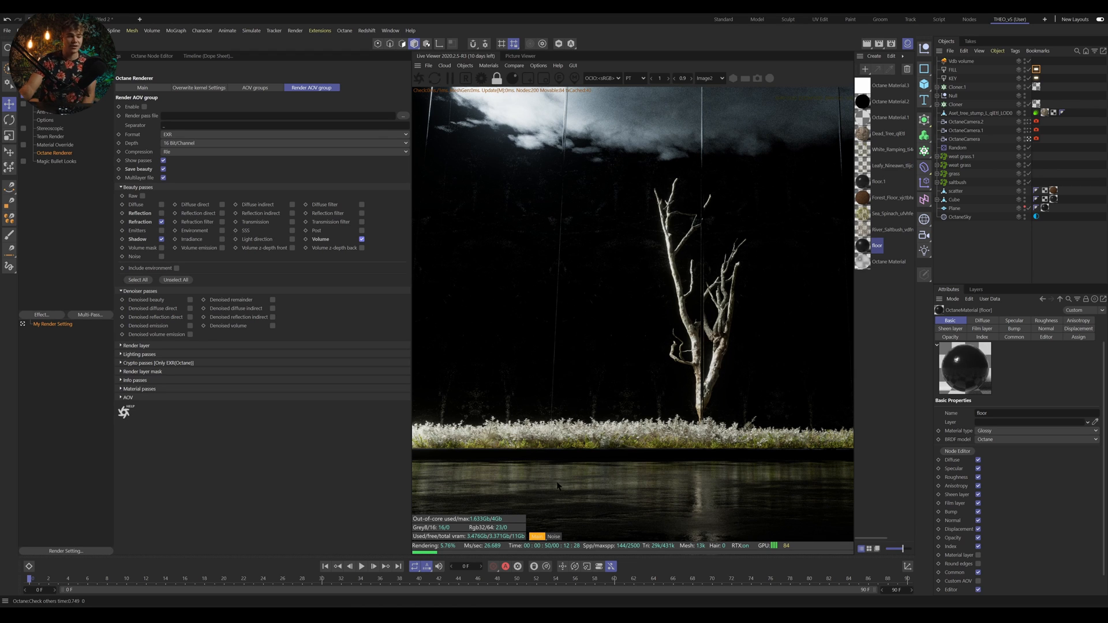
scroll(705, 273, "down", 4)
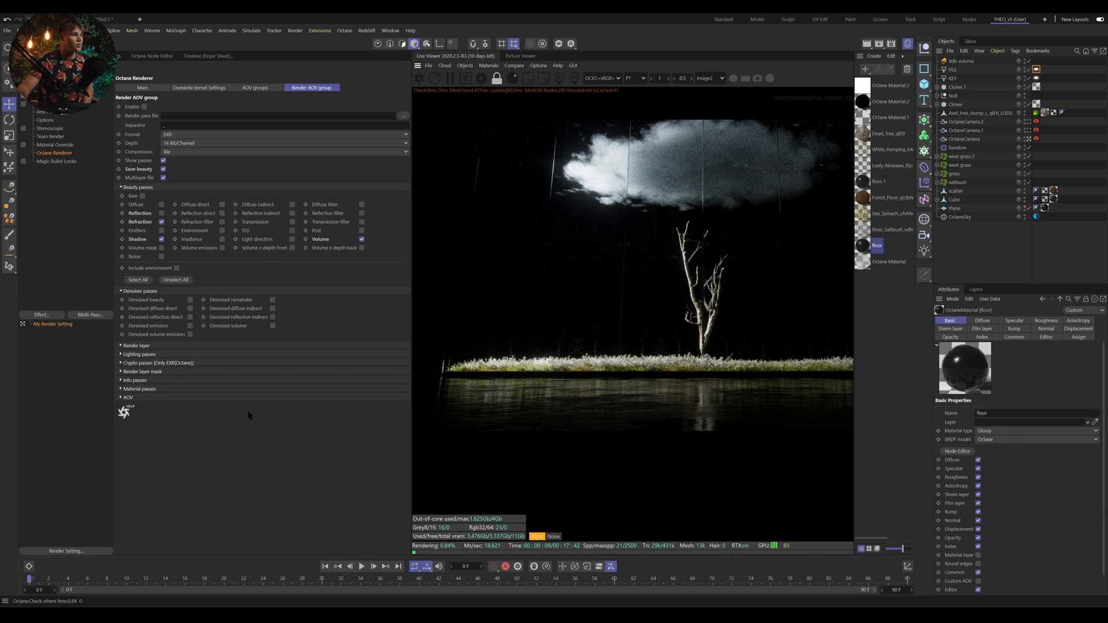
left_click(292, 222)
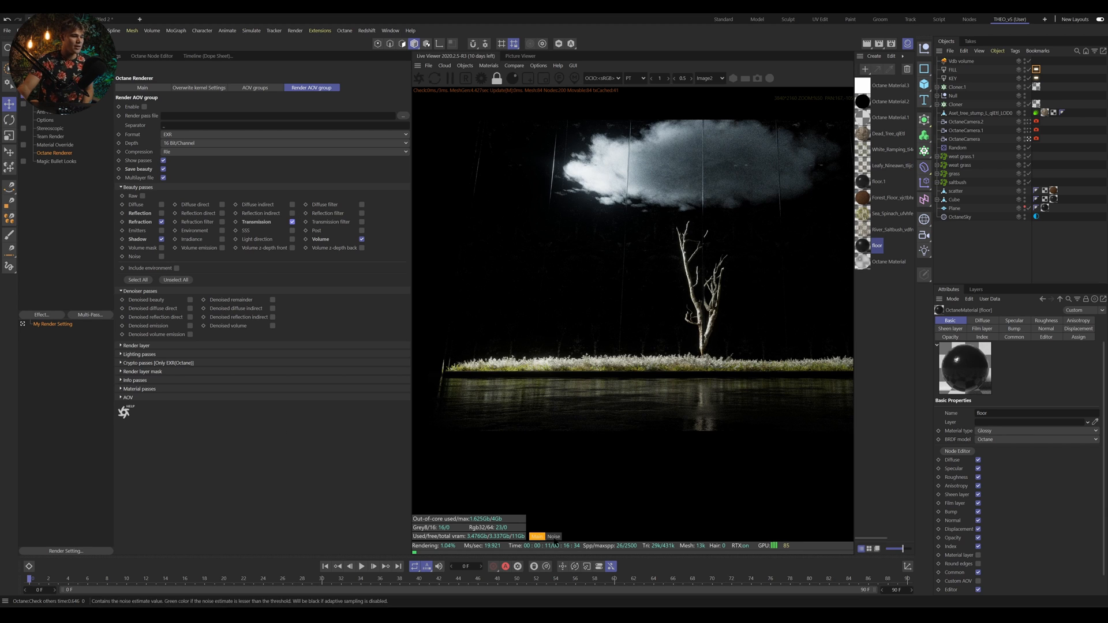
Preview the Noise pass against the main render and enable the Render AOV group.
left_click(554, 537)
left_click(537, 537)
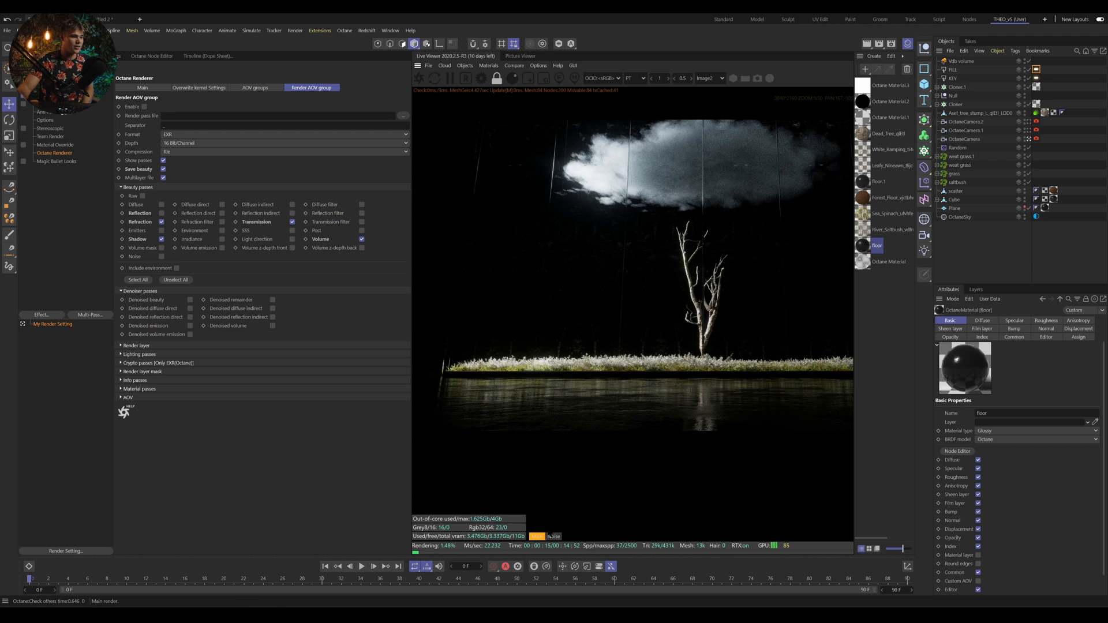
left_click(145, 107)
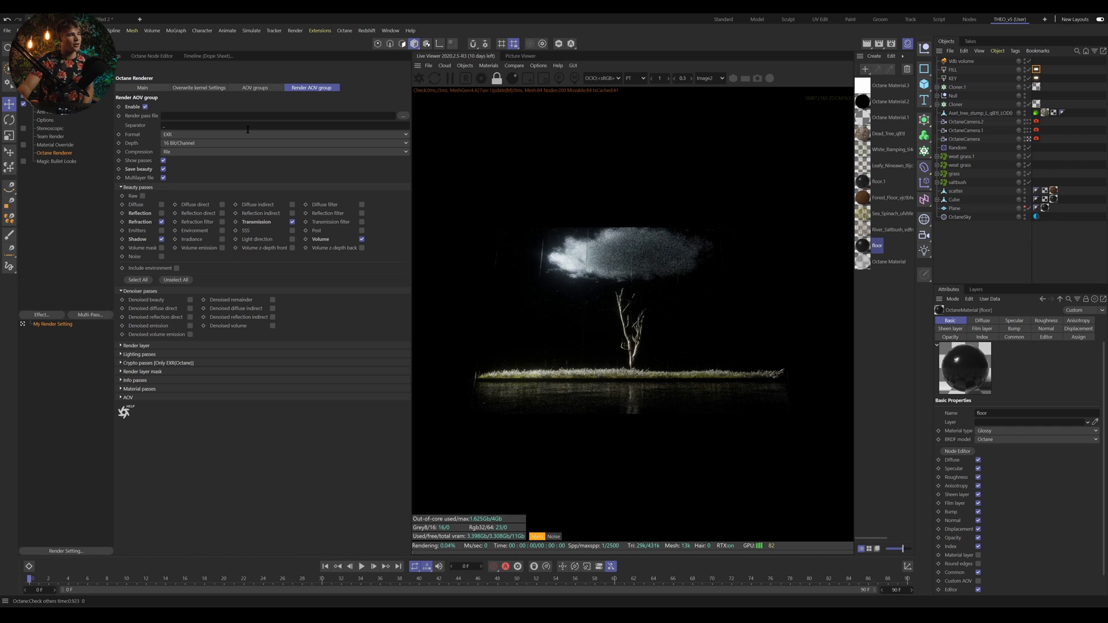
Examine the Refraction, Transmission, Shadow, Volume and Noise passes in the Live Viewer and return to the main render.
scroll(530, 386, "up", 4)
left_click(555, 536)
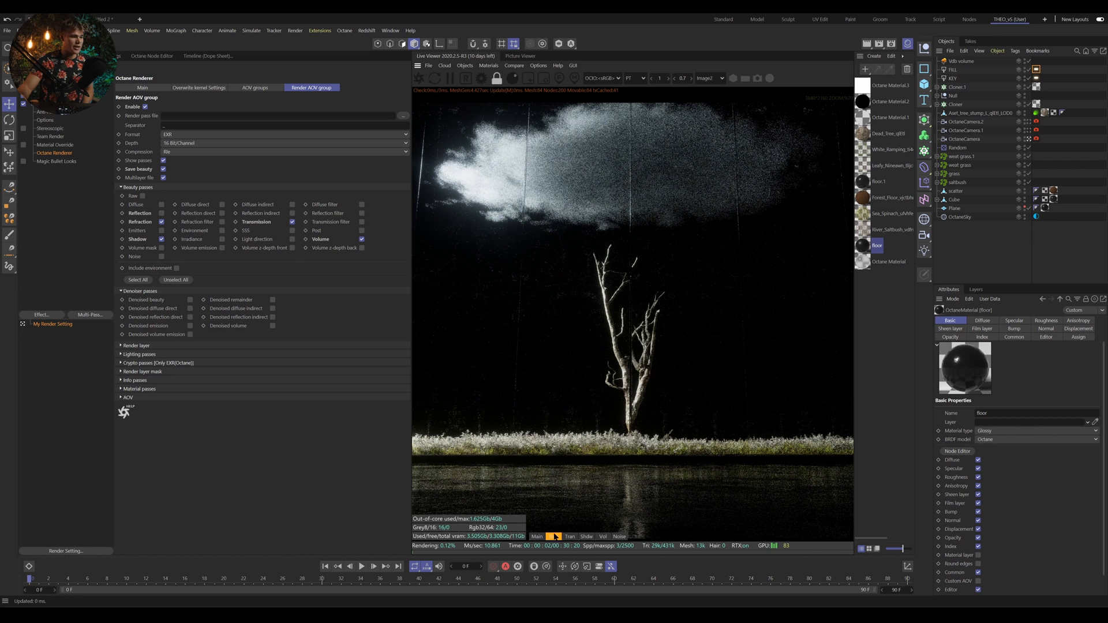
left_click(569, 536)
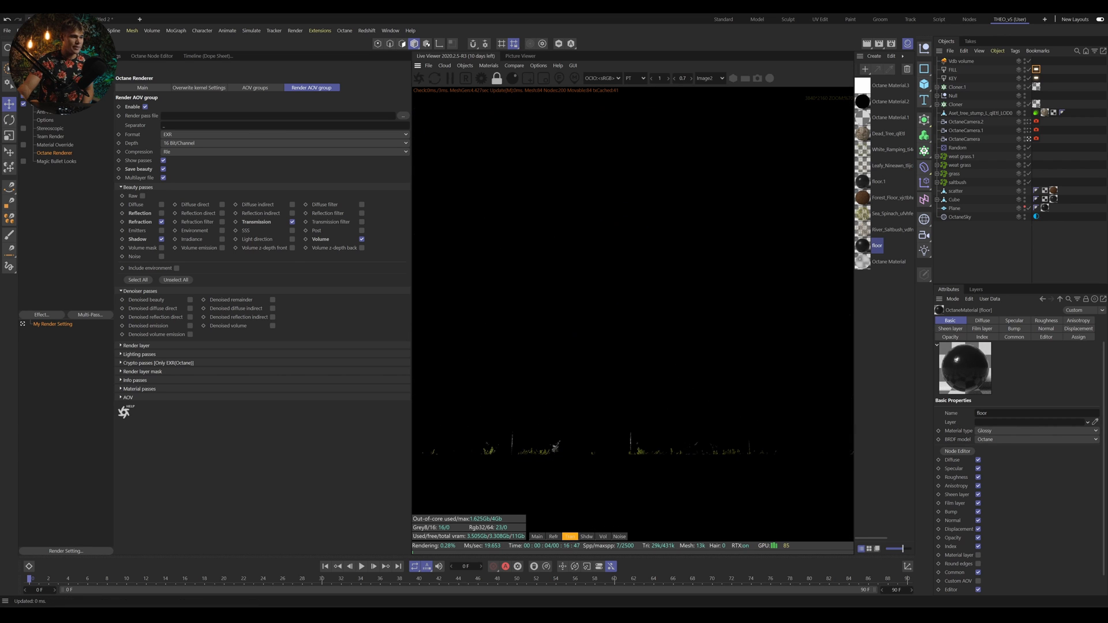
scroll(632, 311, "down", 3)
scroll(549, 430, "up", 6)
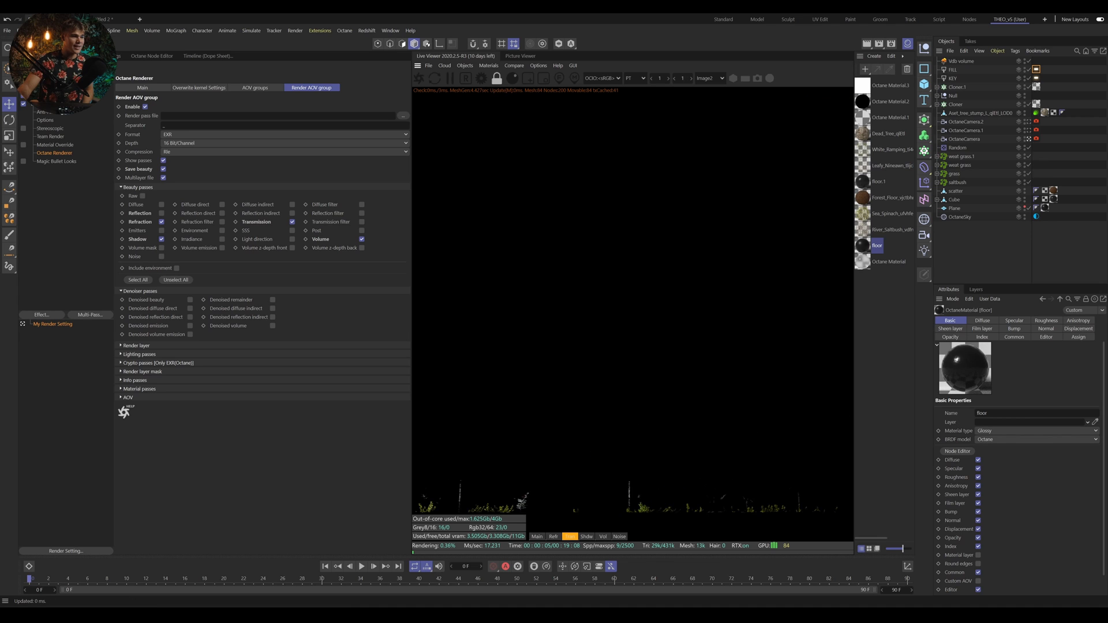
scroll(663, 357, "up", 3)
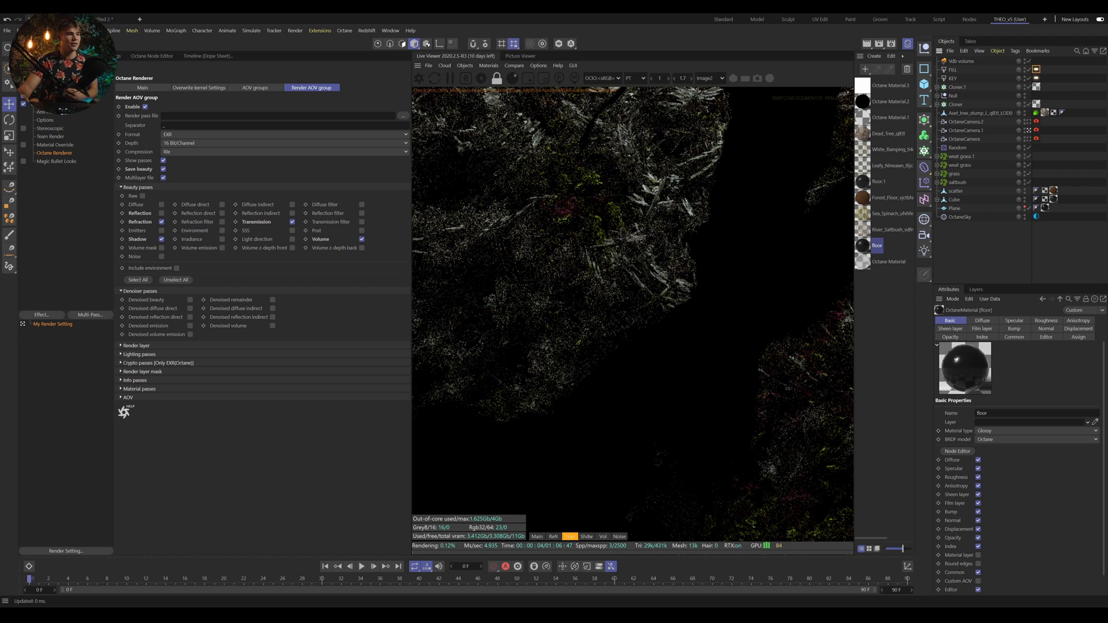
left_click(586, 537)
left_click(603, 537)
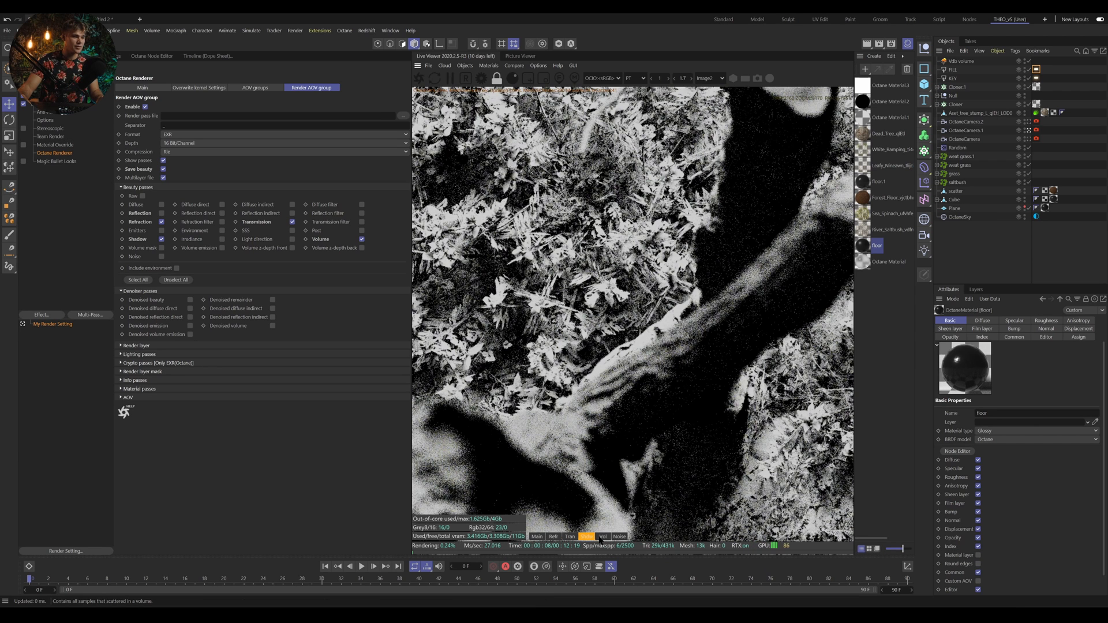
left_click(619, 536)
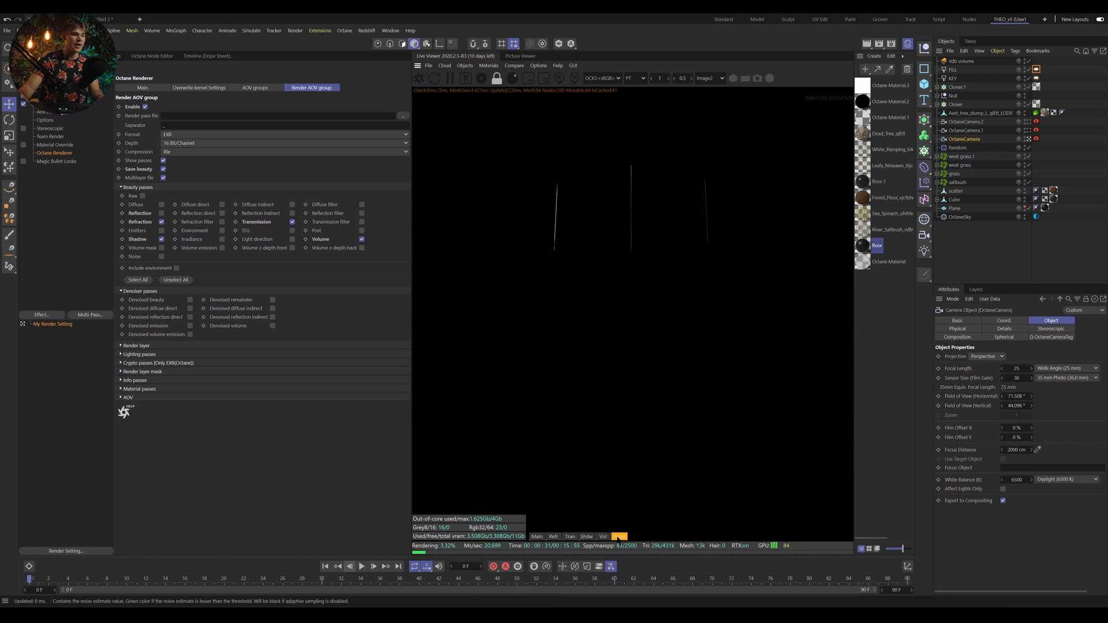
left_click(538, 537)
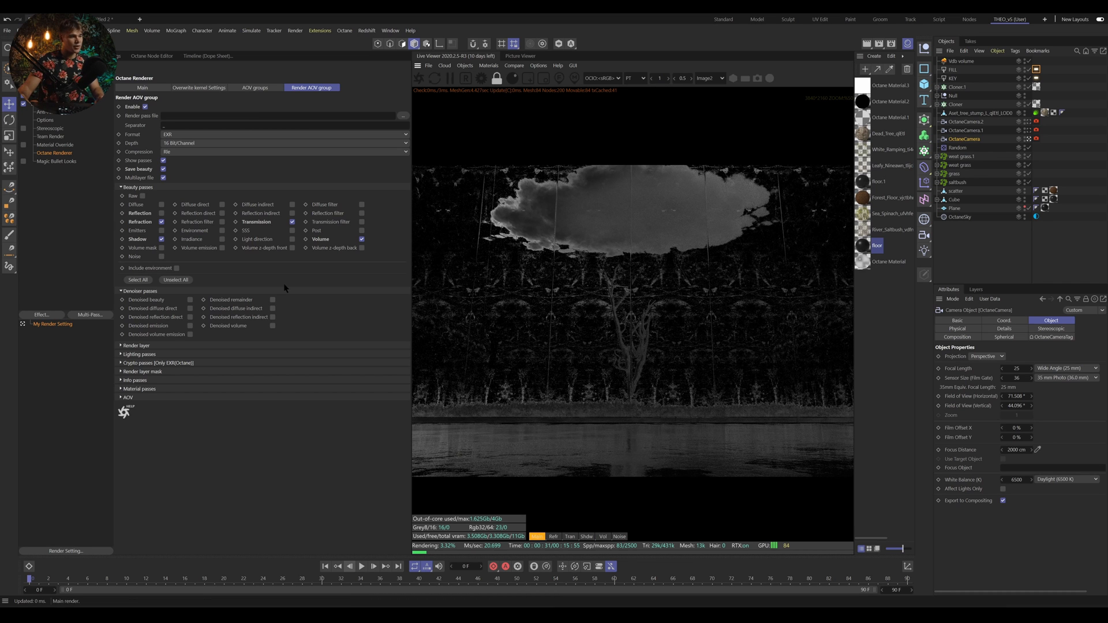
Disable the Shadow, Refraction, Transmission and Volume beauty passes.
left_click(162, 239)
left_click(161, 222)
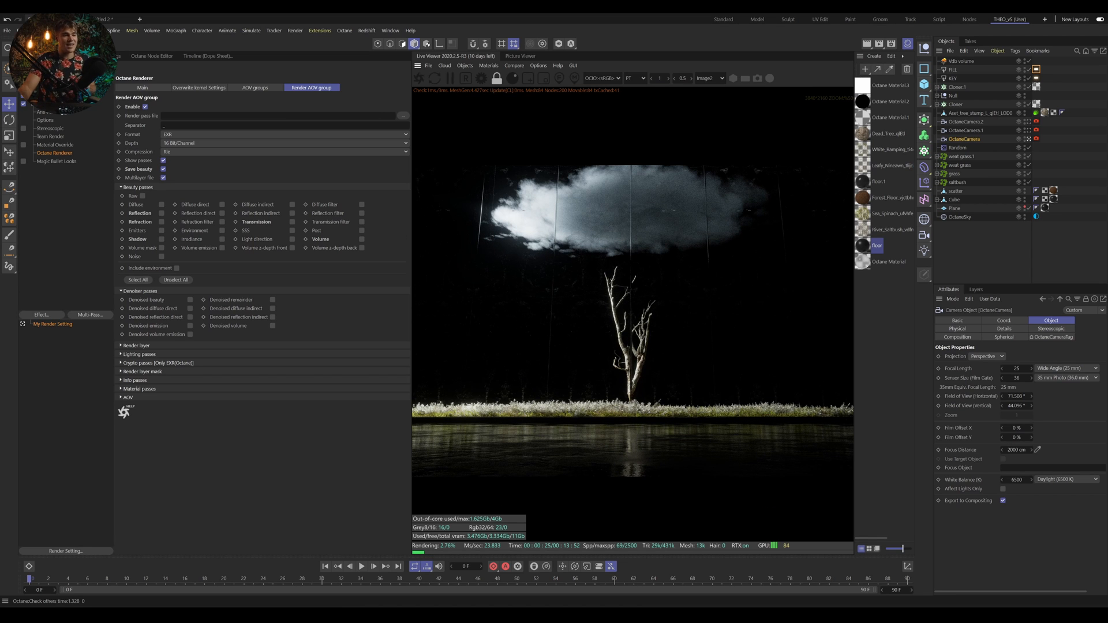
scroll(633, 315, "up", 4)
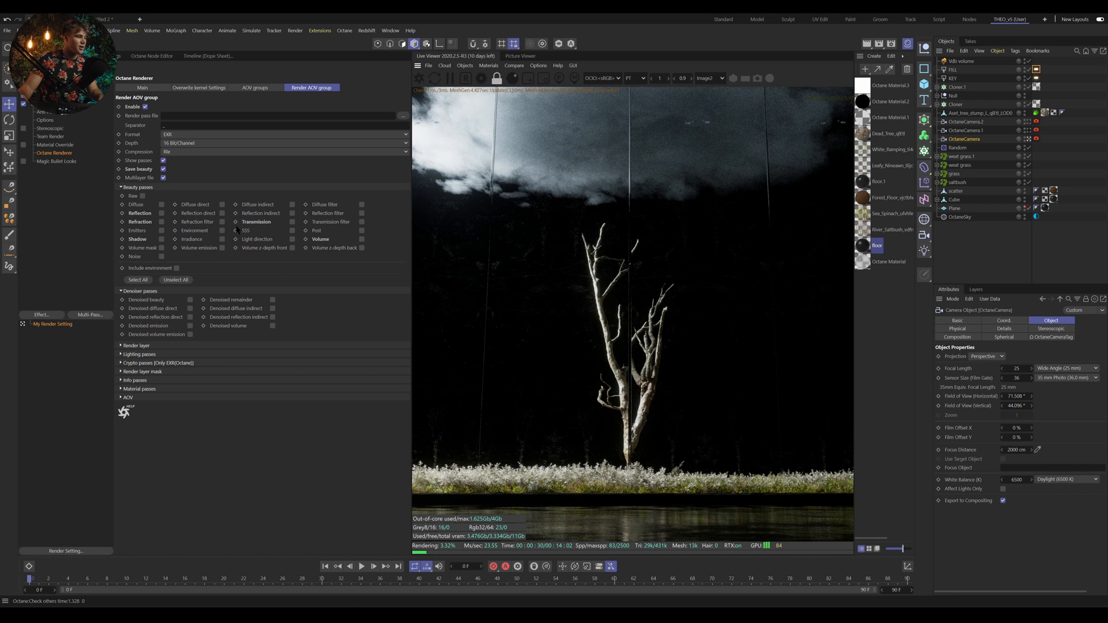
Enable the Transmission pass again and compare the grass in it up close with the main render.
left_click(292, 223)
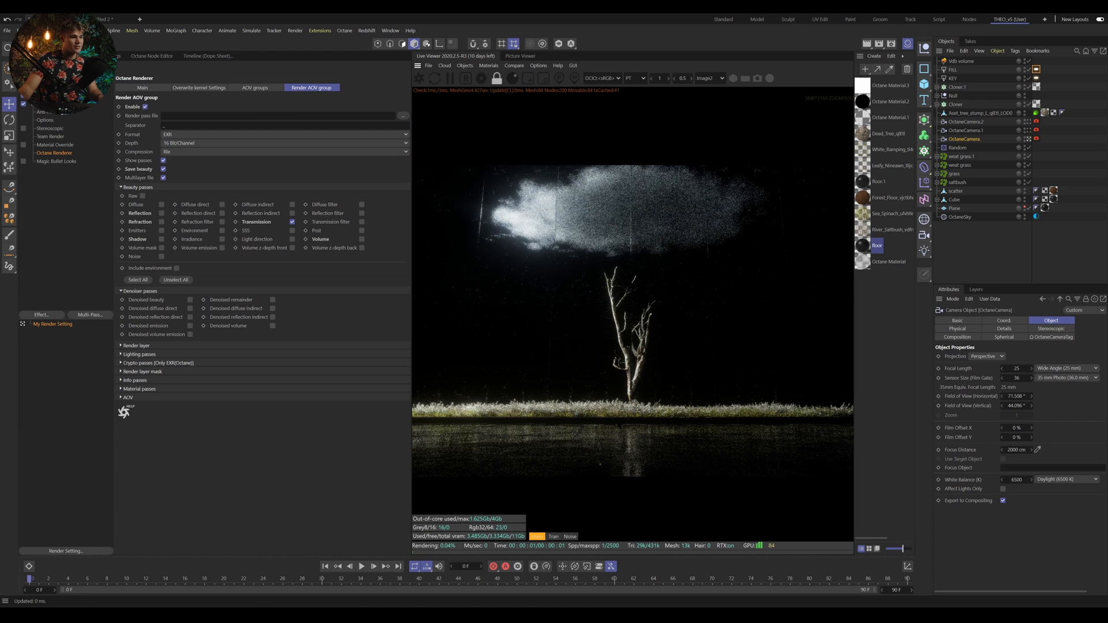
left_click(552, 537)
scroll(578, 428, "up", 7)
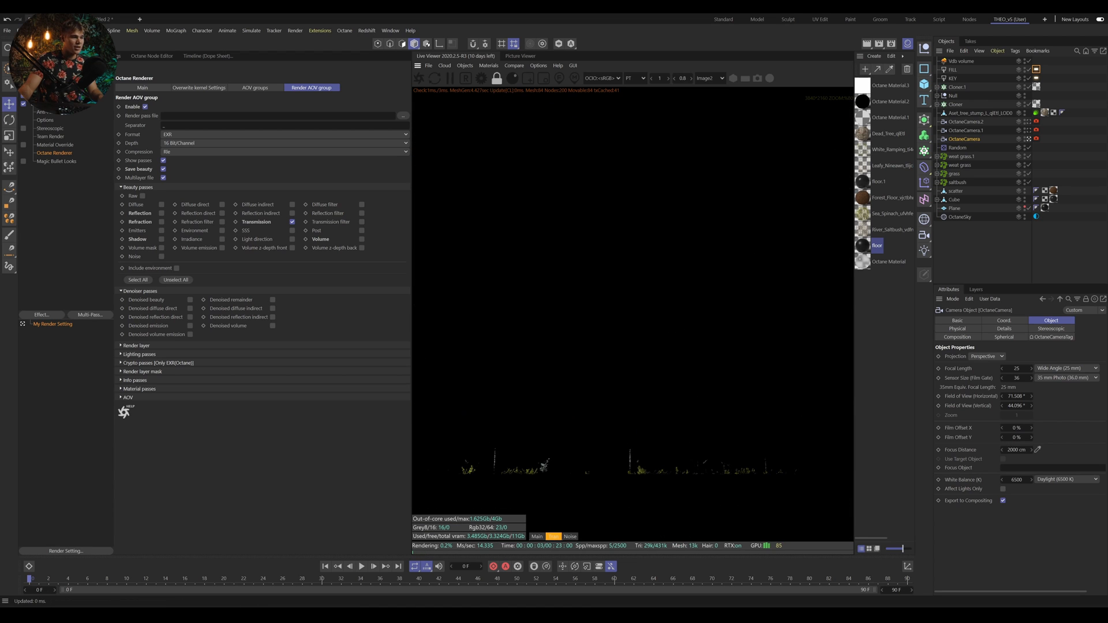
middle_click_drag(577, 427, 752, 303)
scroll(633, 404, "up", 5)
middle_click_drag(632, 404, 722, 274)
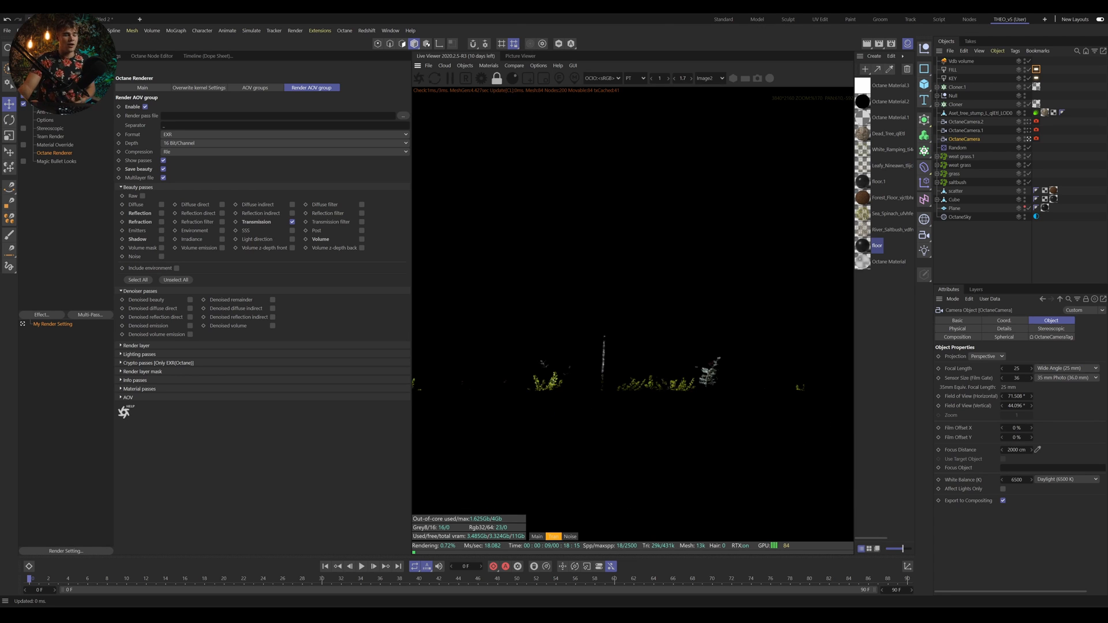
scroll(633, 347, "down", 6)
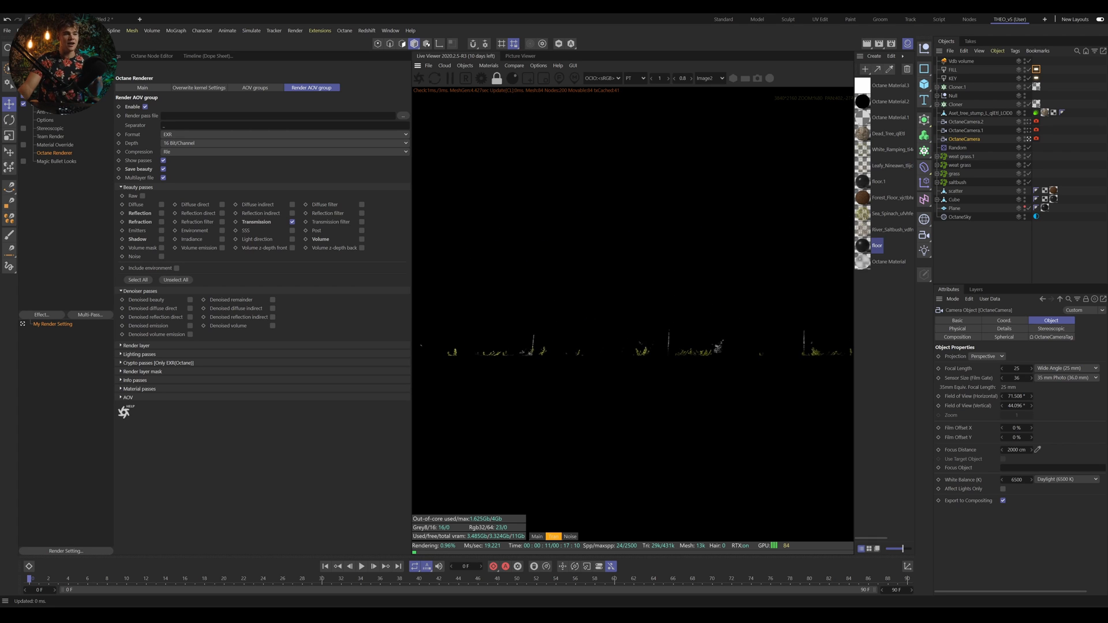
scroll(632, 346, "down", 3)
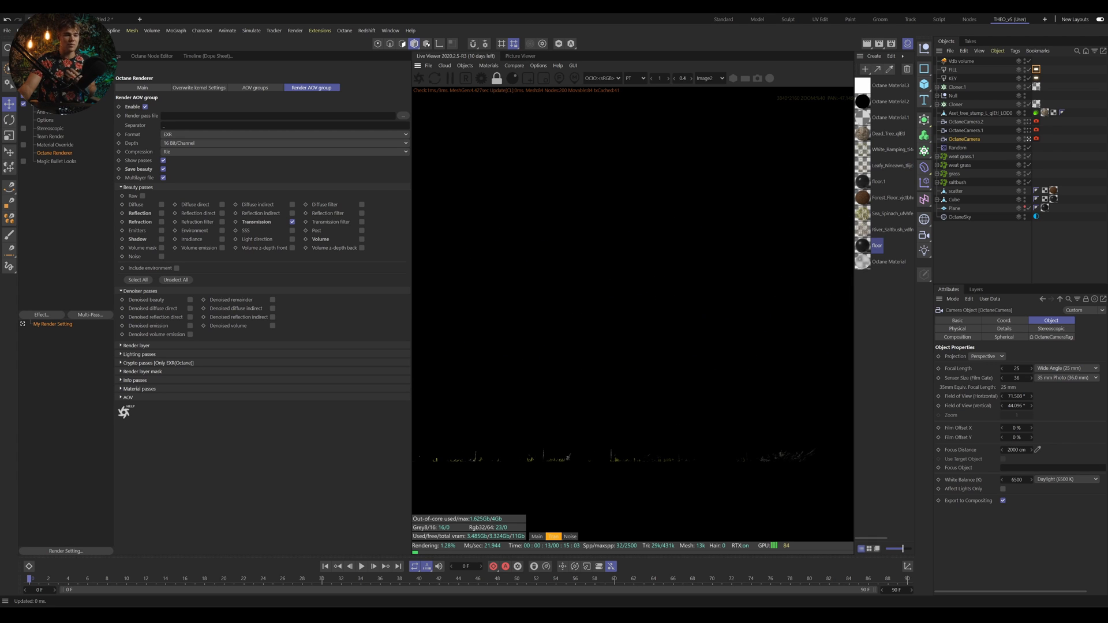
left_click(537, 536)
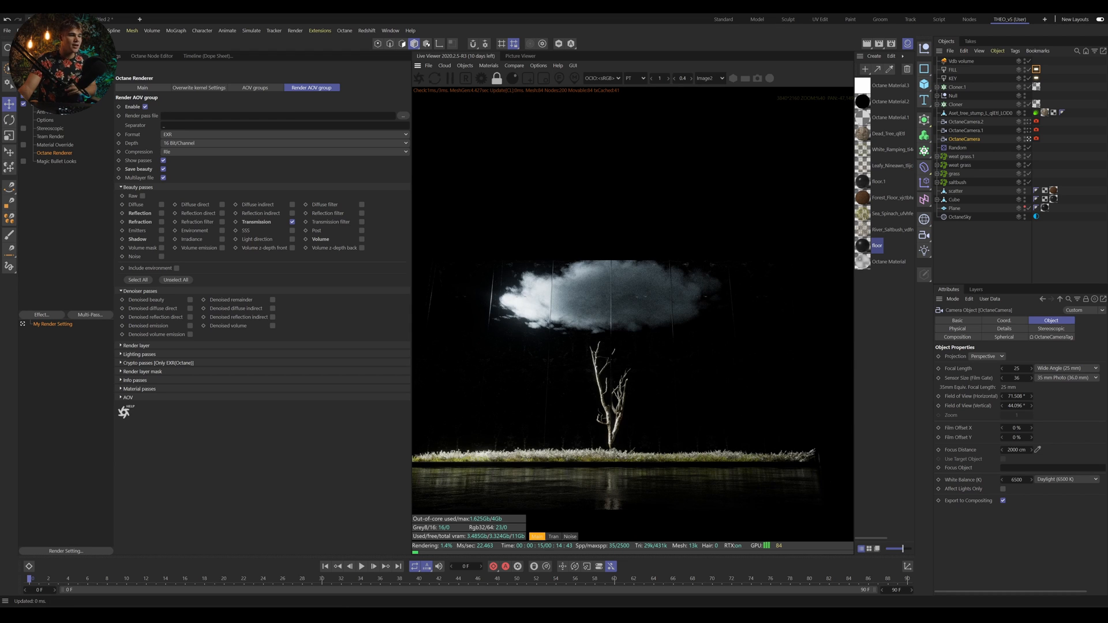
Enable the Post beauty pass and display it in the Live Viewer.
scroll(632, 346, "down", 1)
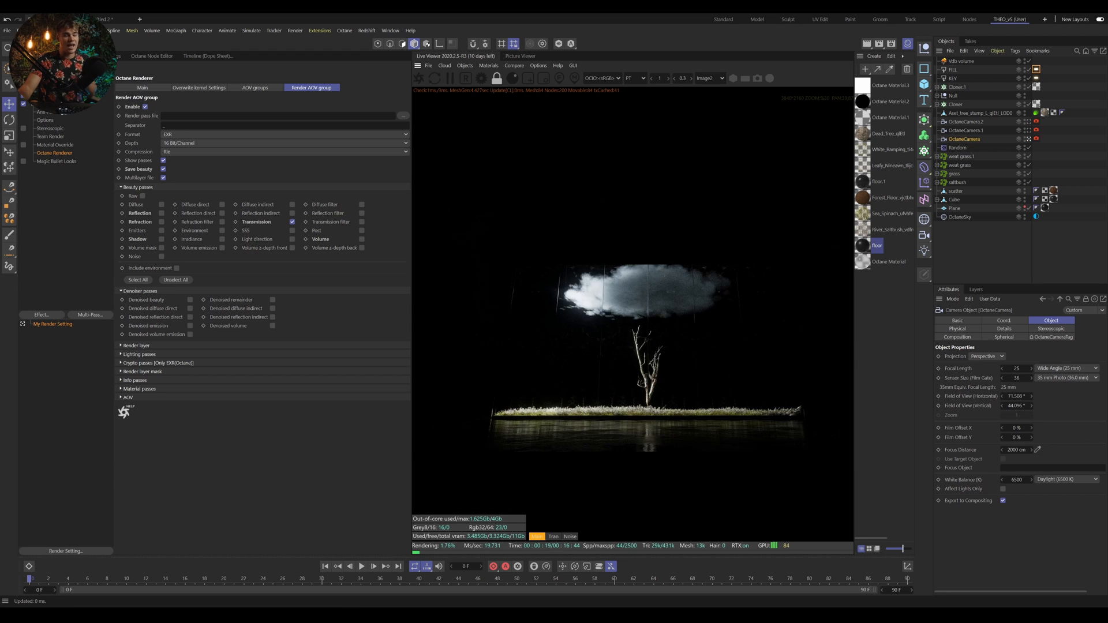
scroll(633, 346, "up", 1)
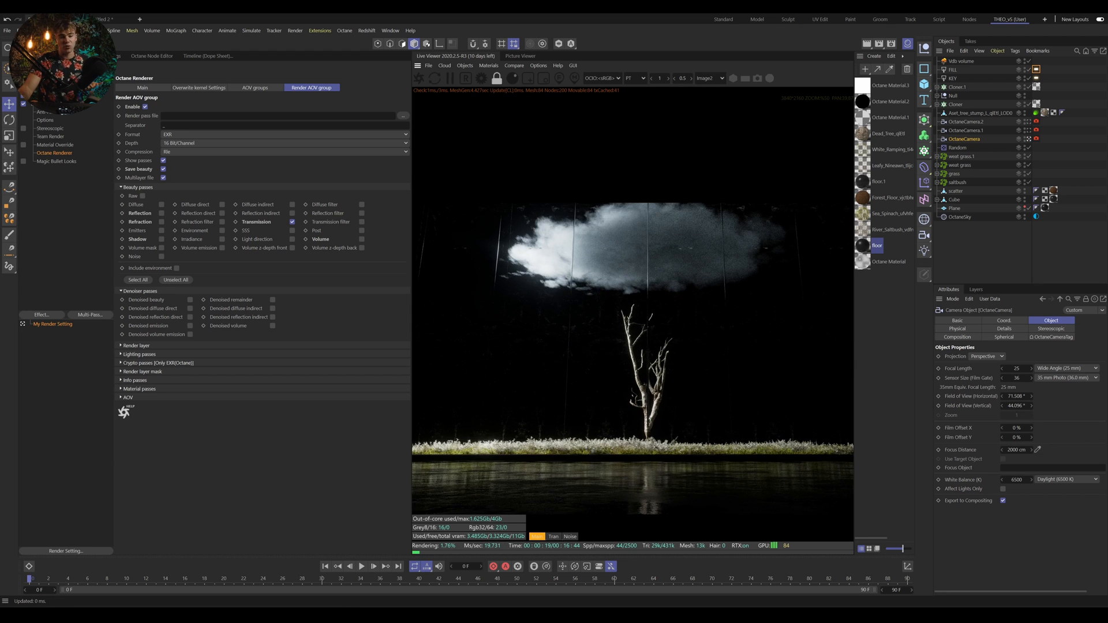
left_click(361, 231)
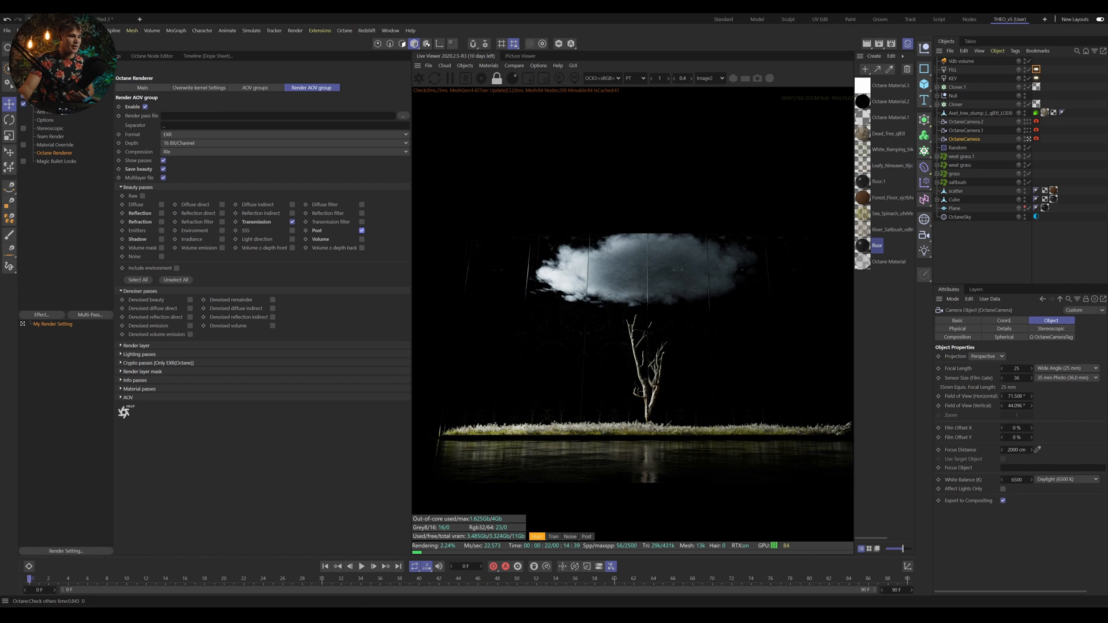
left_click(586, 536)
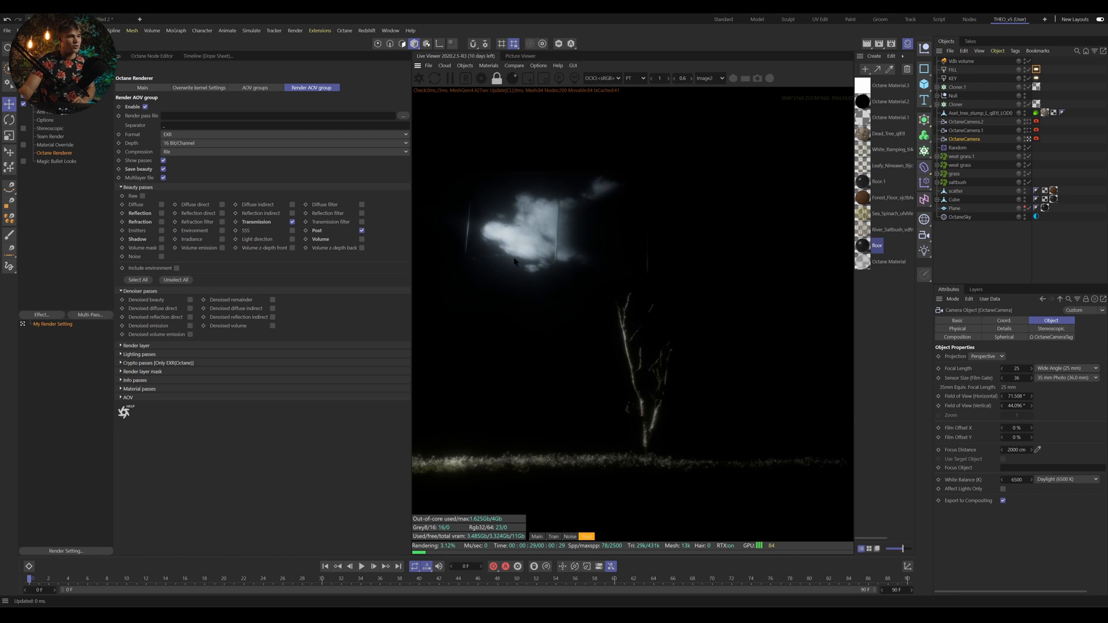
Examine the glow around the cloud, tree and grass in the Post pass at close and wide range.
scroll(635, 363, "up", 5)
scroll(633, 312, "down", 5)
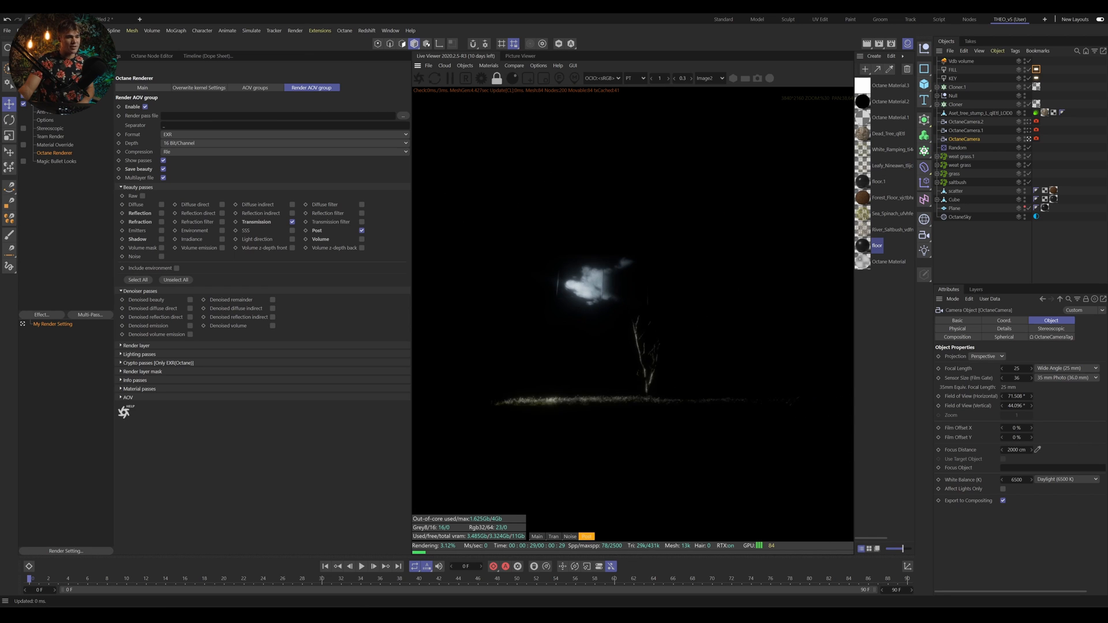
scroll(633, 311, "up", 2)
scroll(615, 353, "up", 5)
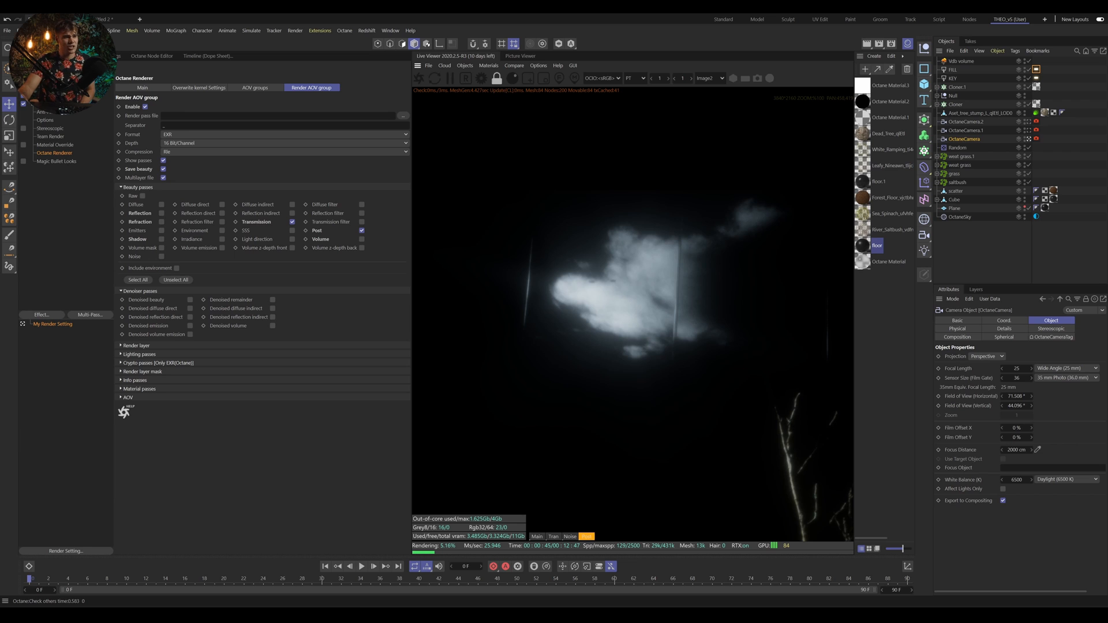
scroll(704, 335, "down", 5)
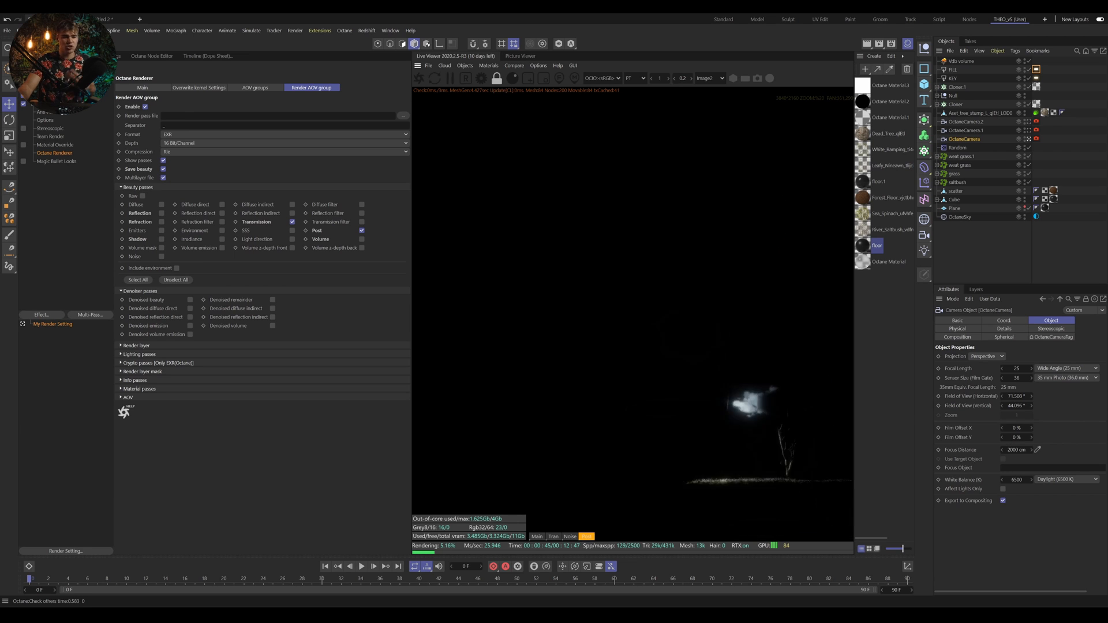
scroll(744, 381, "up", 3)
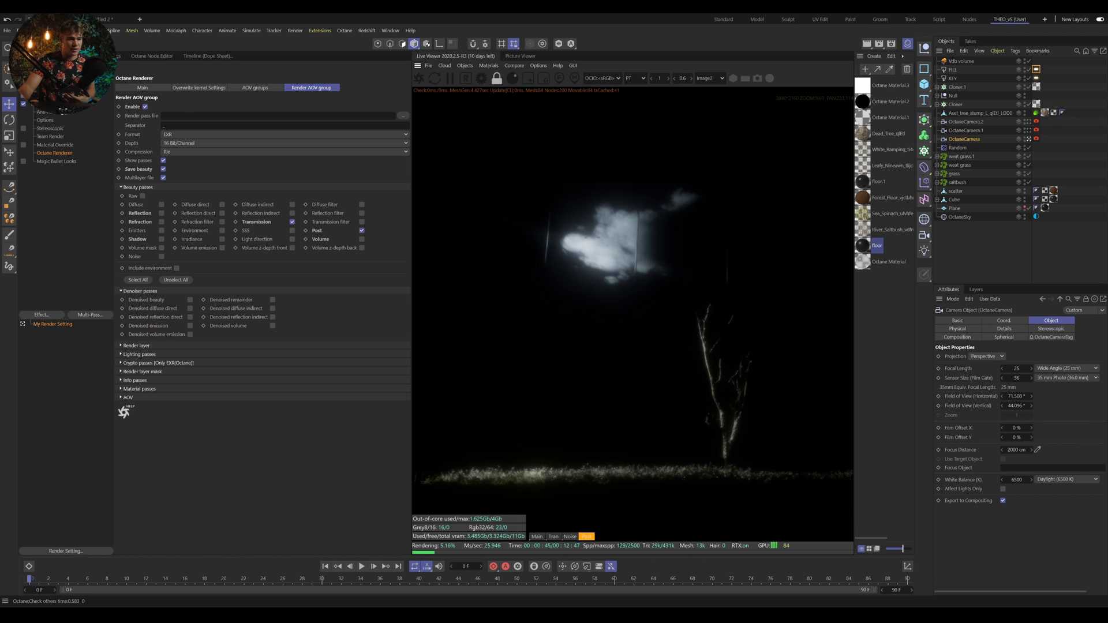
Return the Live Viewer to the main render and disable the Post and Transmission beauty passes.
left_click(536, 537)
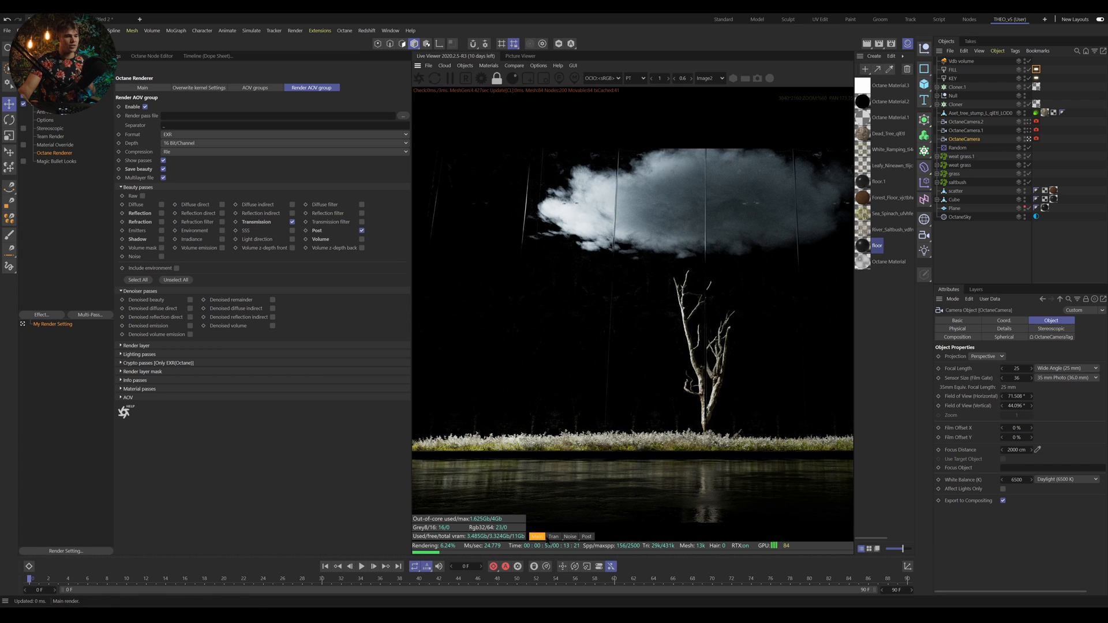
scroll(628, 220, "down", 1)
scroll(628, 219, "up", 1)
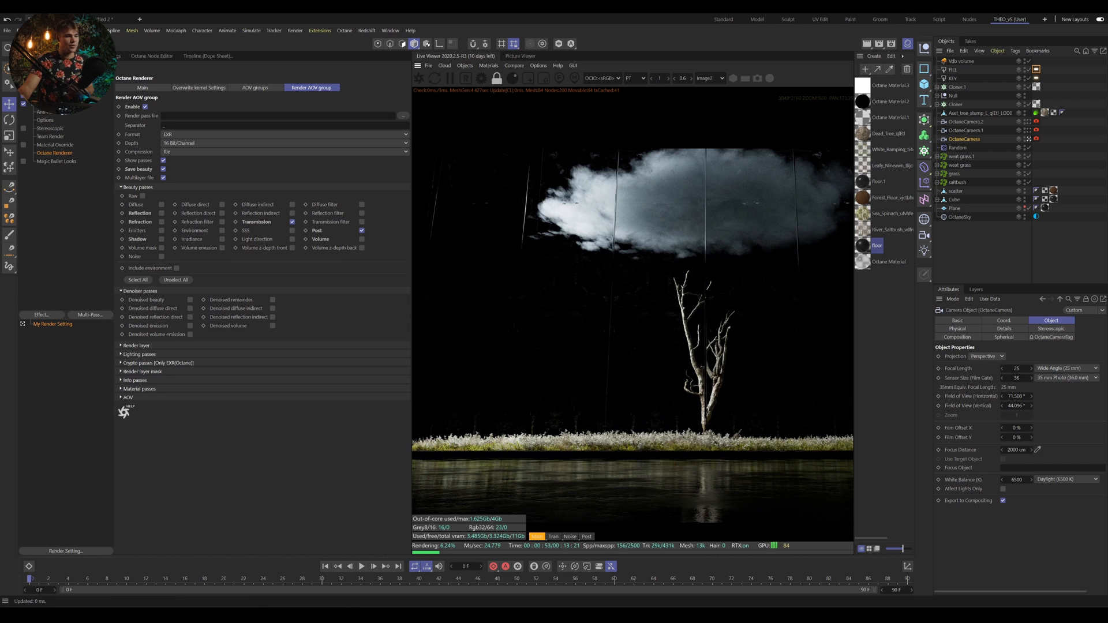
left_click(362, 230)
left_click(293, 222)
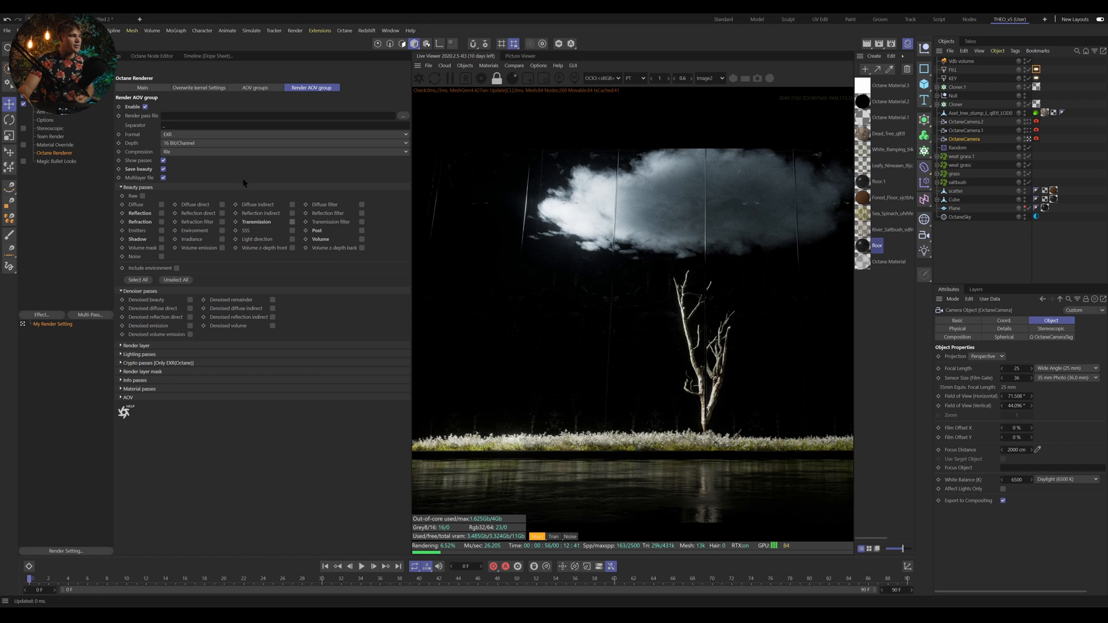
Examine the available file format and bit depth options for the render passes, keeping EXR and 16 Bit/Channel.
left_click(179, 134)
left_click(179, 134)
left_click(179, 134)
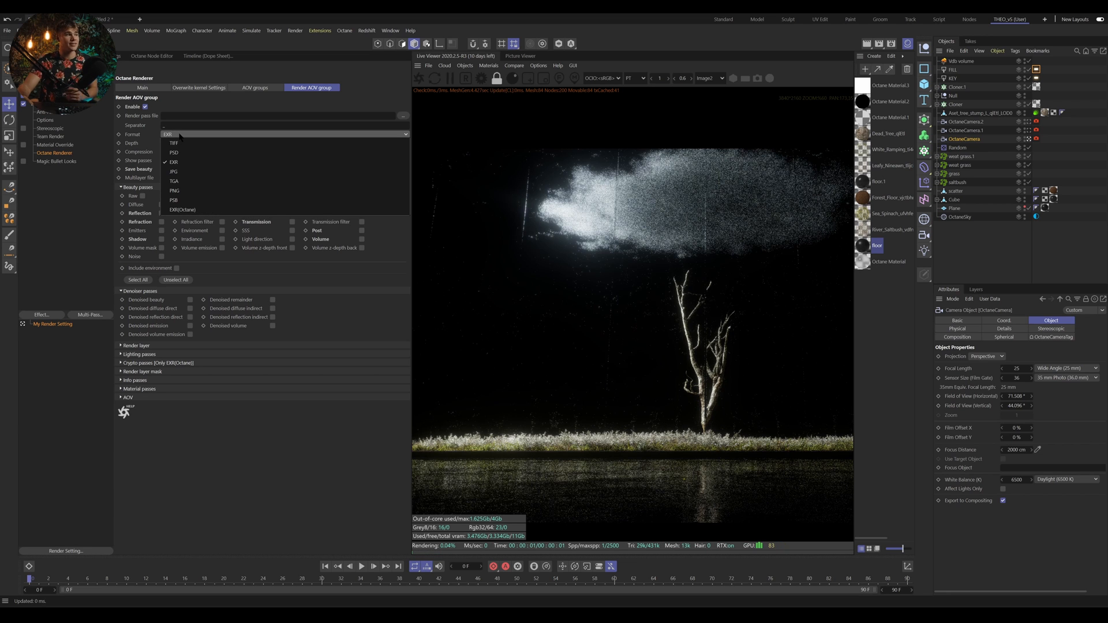
left_click(179, 135)
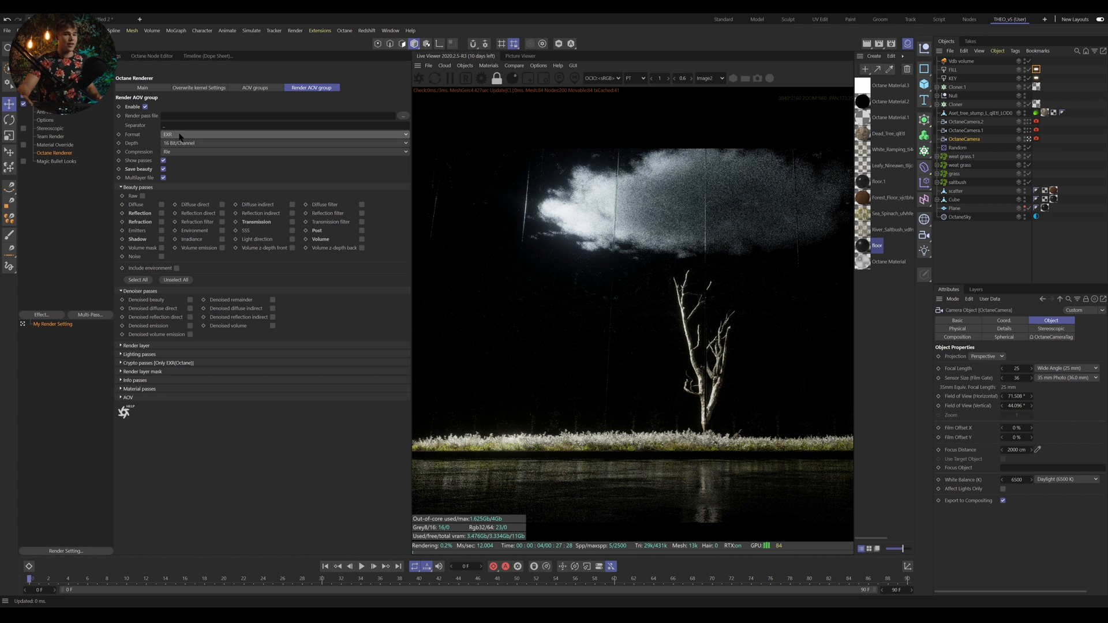
left_click(179, 136)
left_click(179, 135)
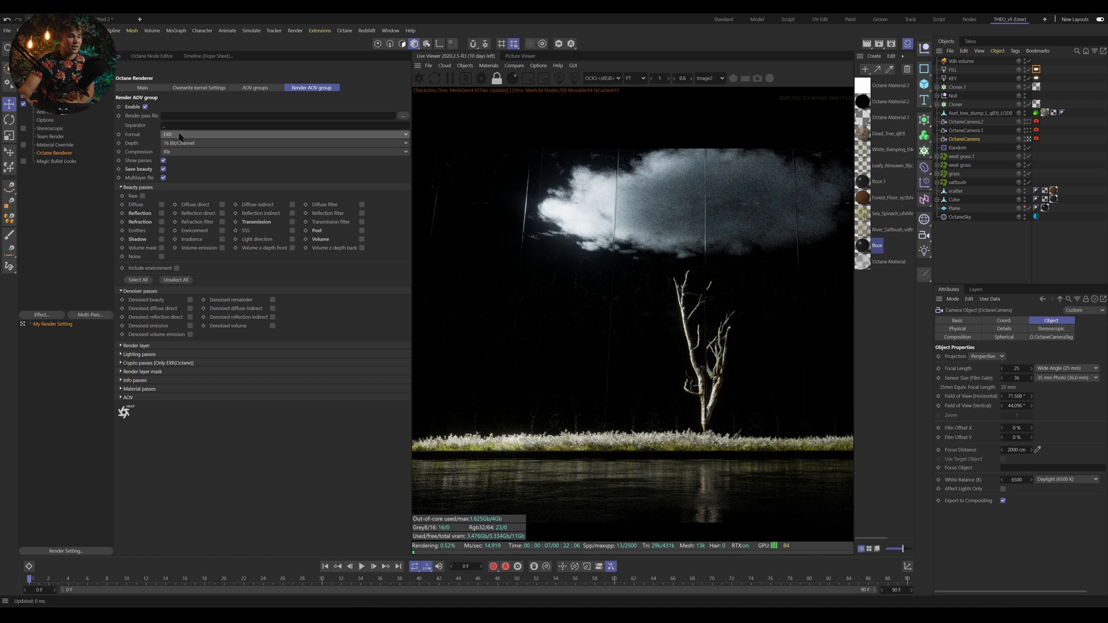
left_click(180, 136)
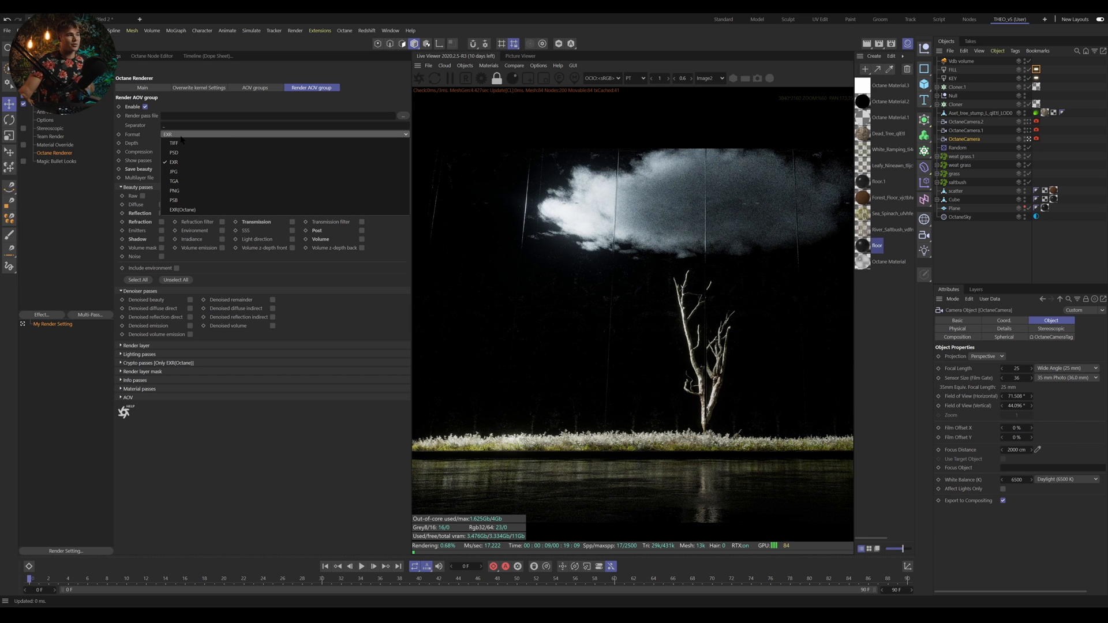
left_click(132, 138)
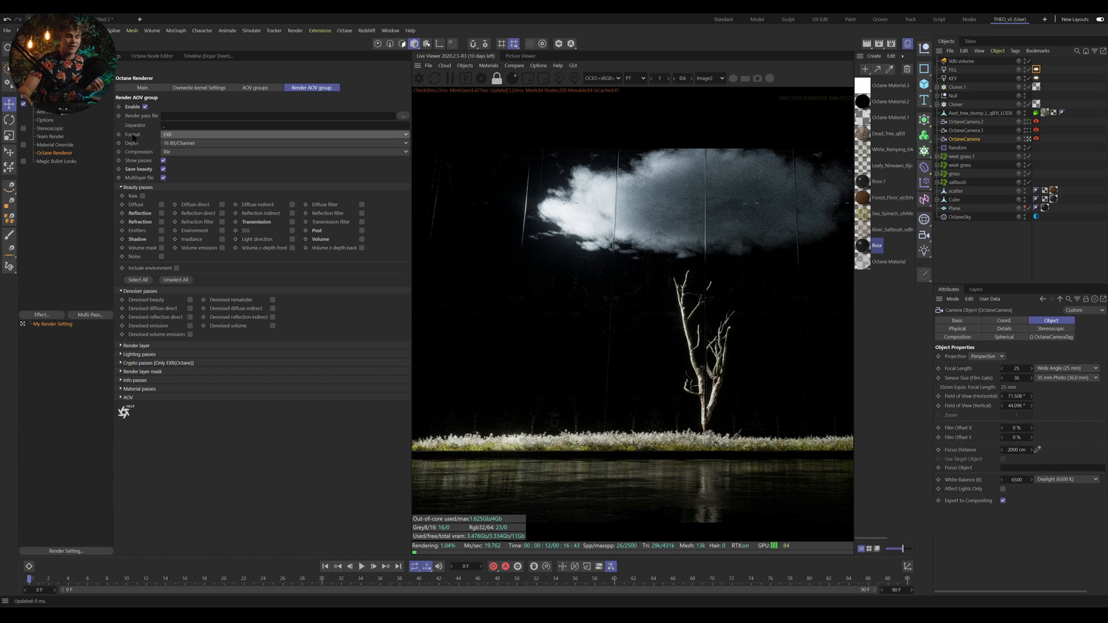
left_click(176, 144)
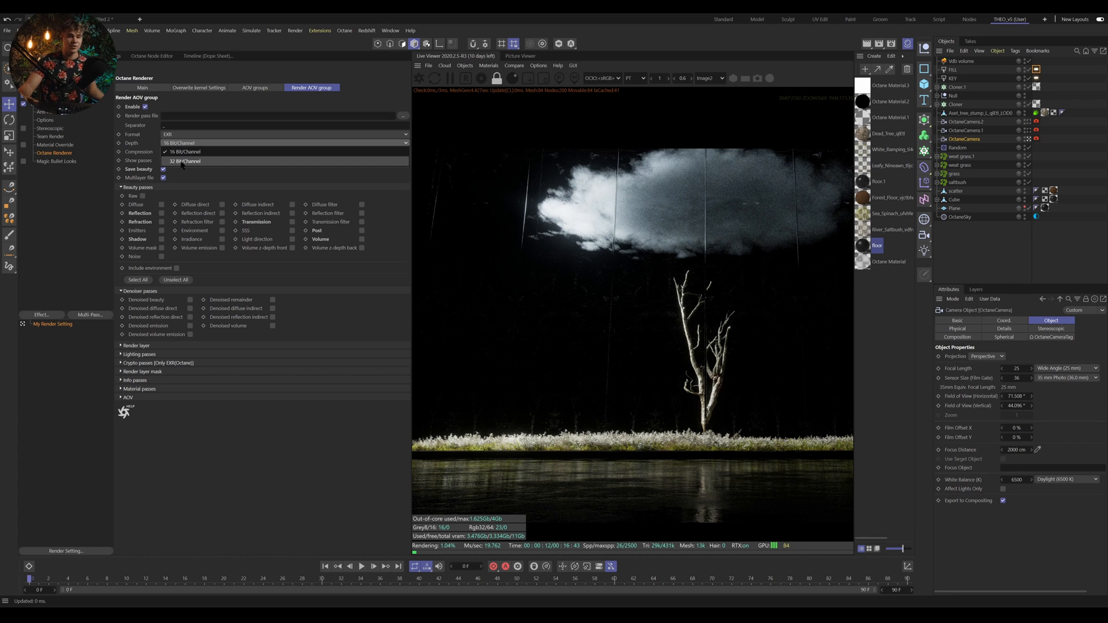
left_click(201, 143)
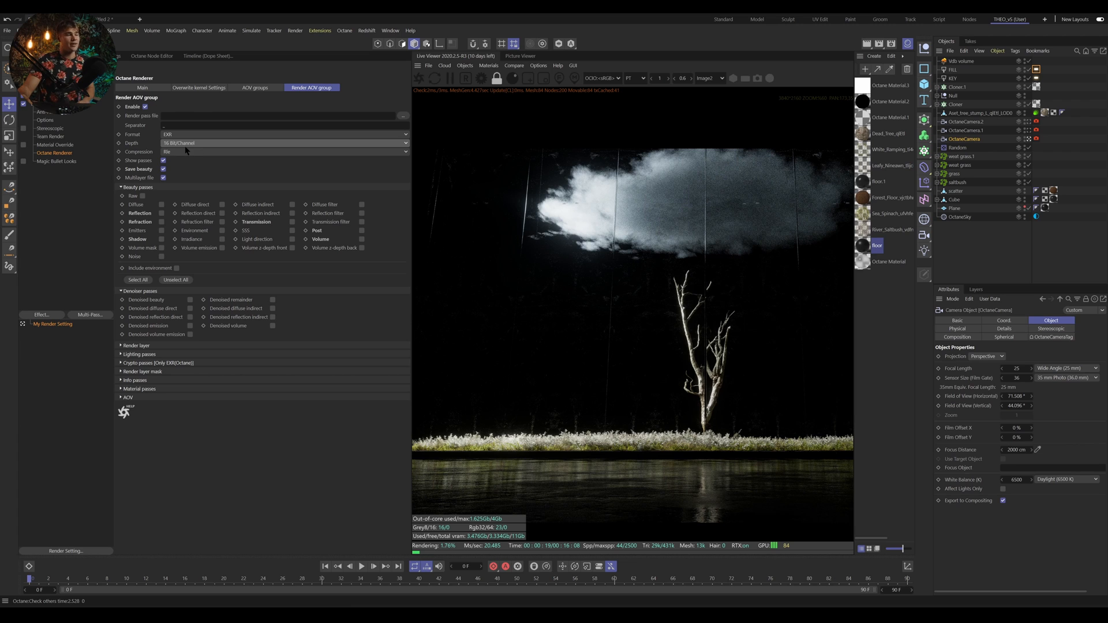
Set the render pass compression to Zip and collapse the Denoiser passes section.
left_click(185, 151)
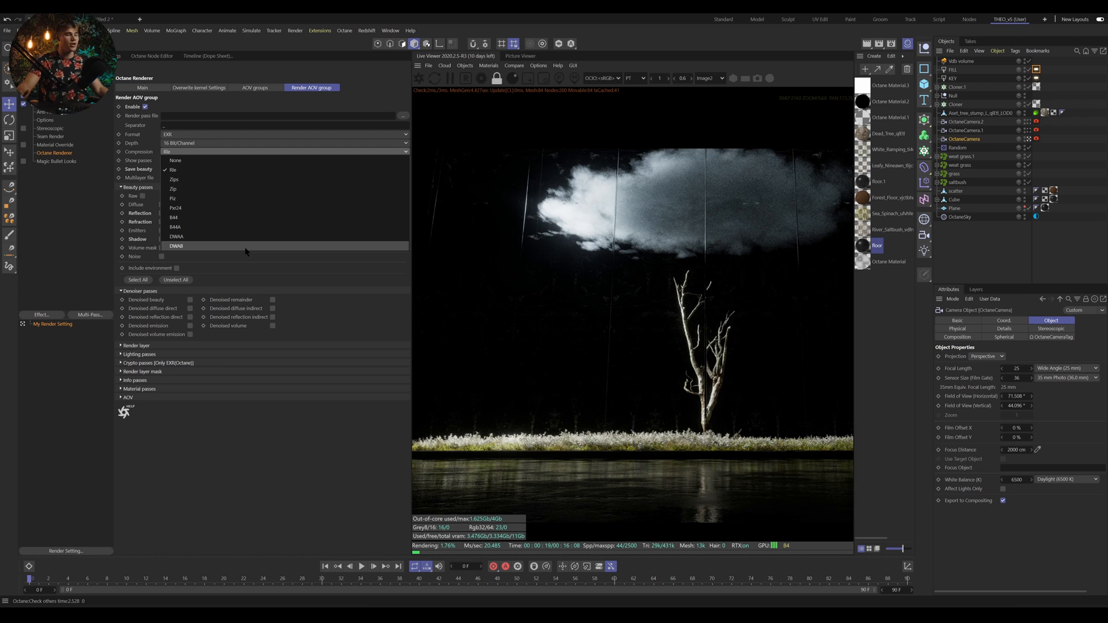
left_click(235, 198)
left_click(240, 153)
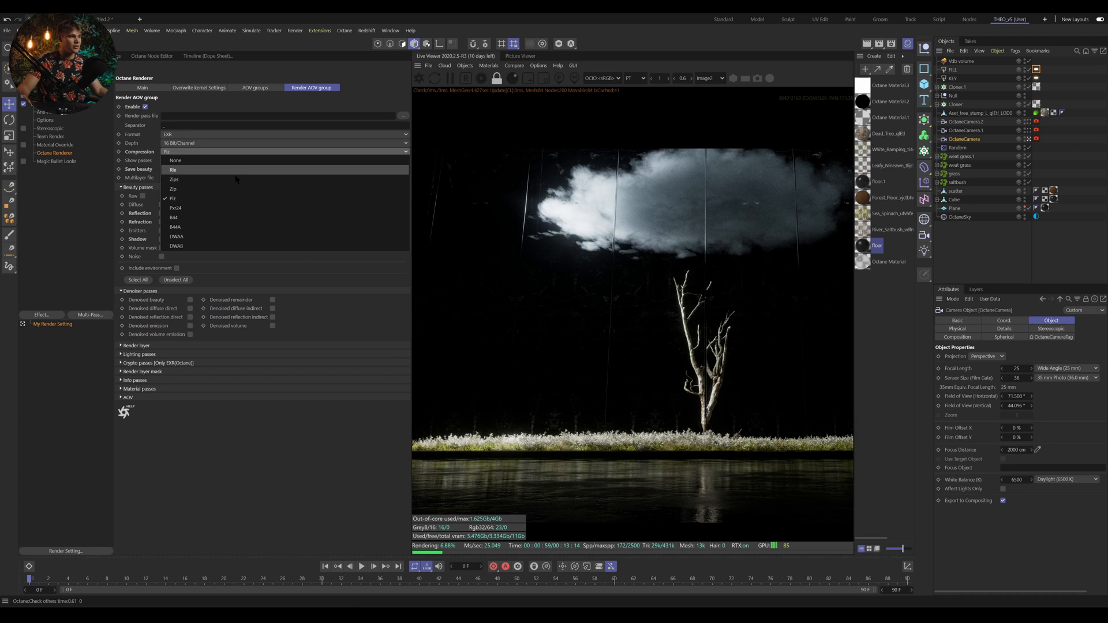
left_click(234, 189)
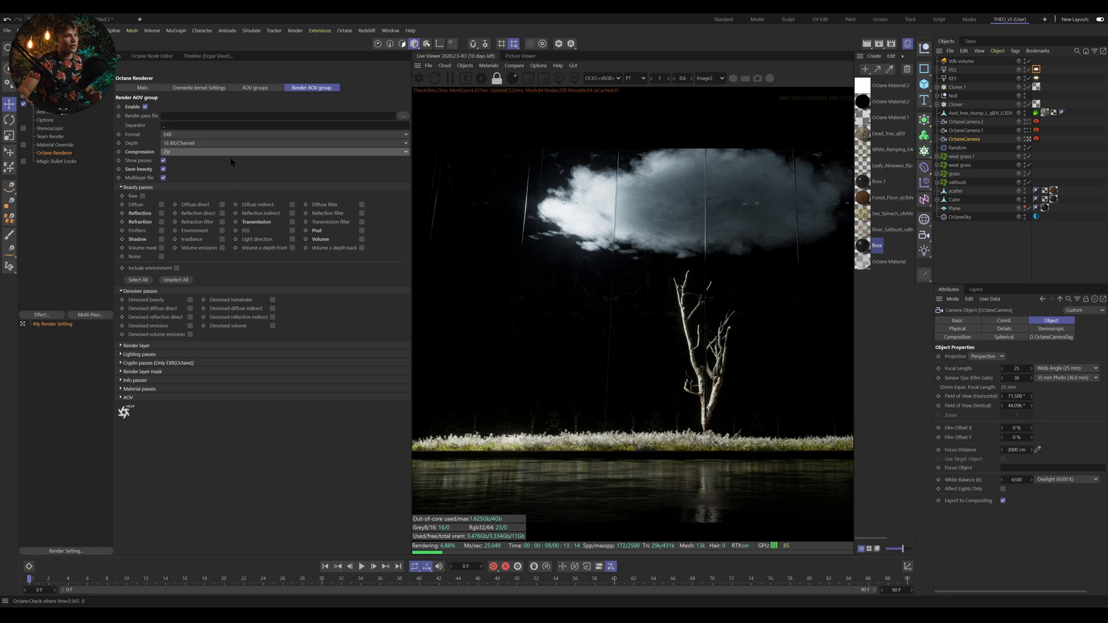
left_click(230, 154)
left_click(279, 403)
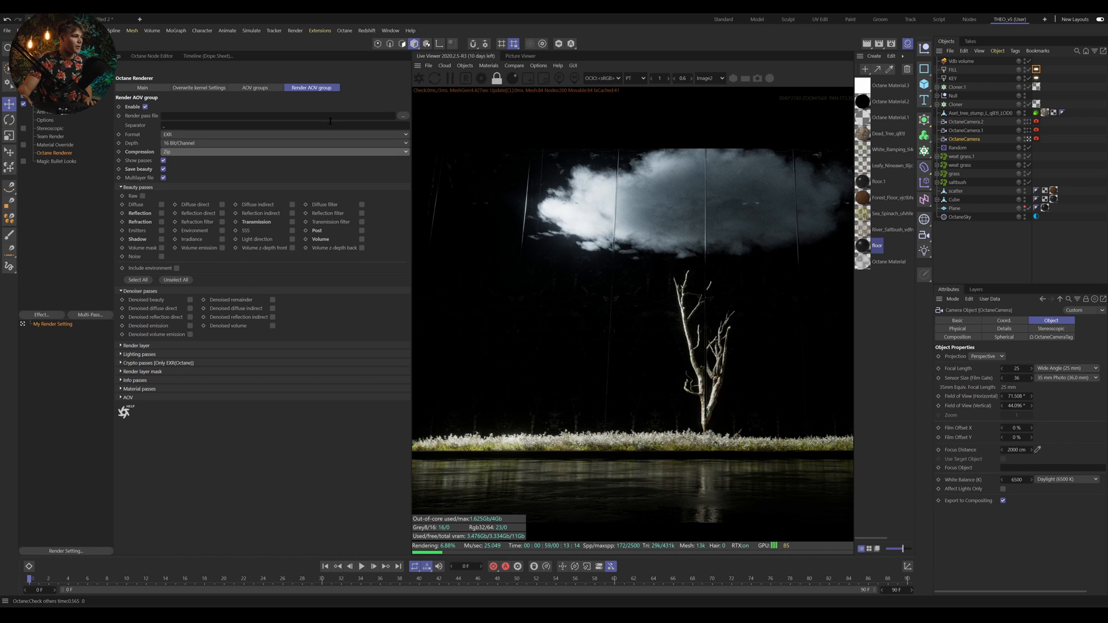
left_click(244, 291)
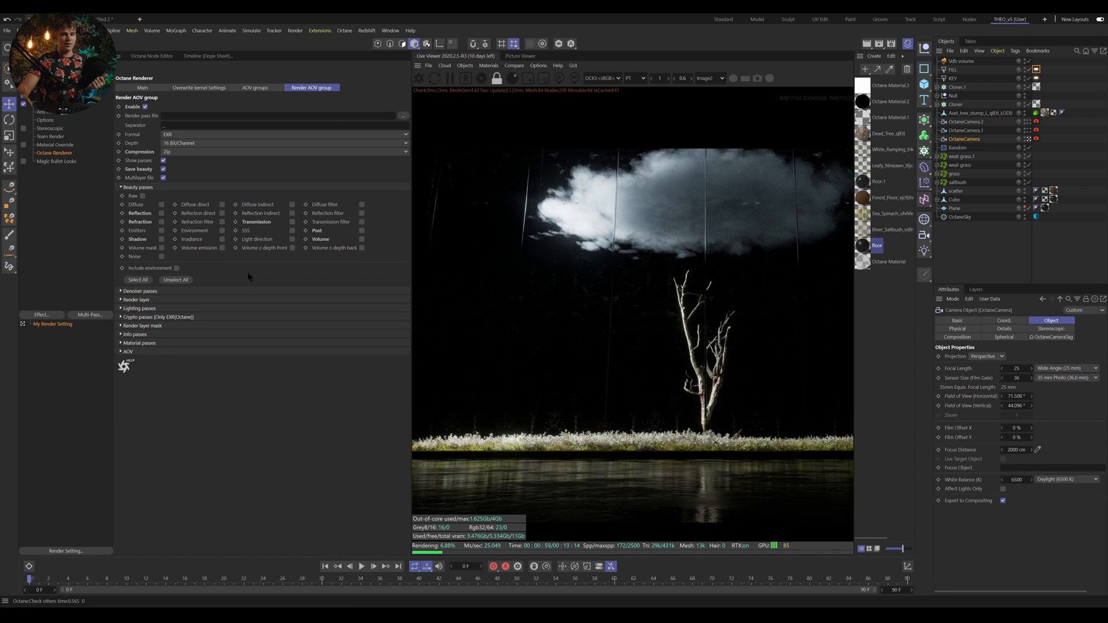